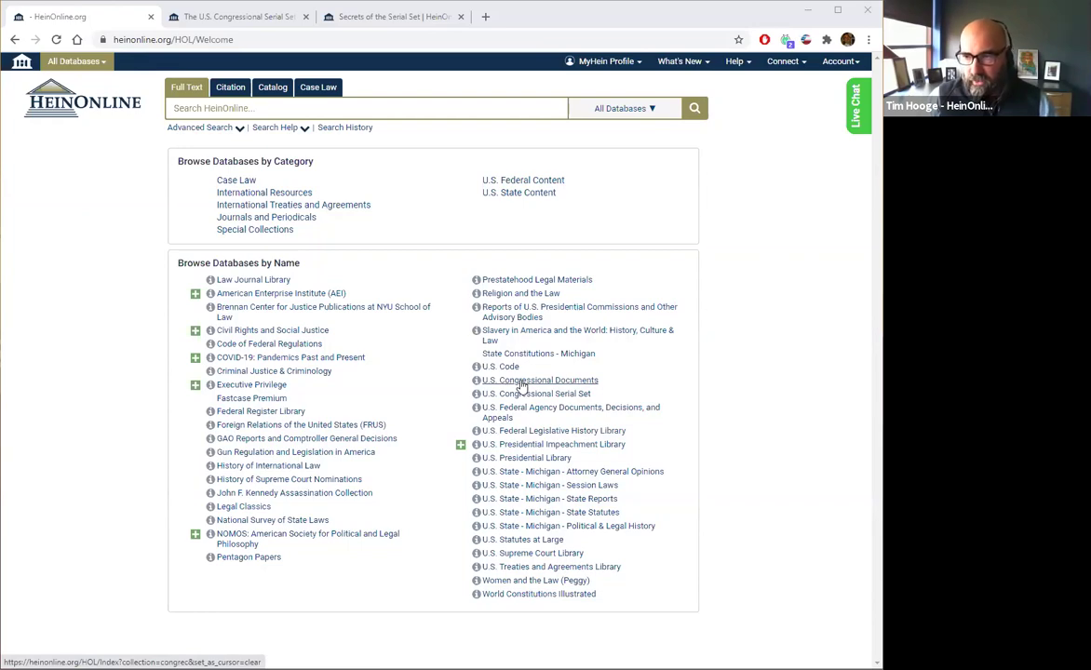
Open the U.S. Congressional Documents database and highlight the coverage start years of Congressional Record and Congressional Record Daily.
click(522, 382)
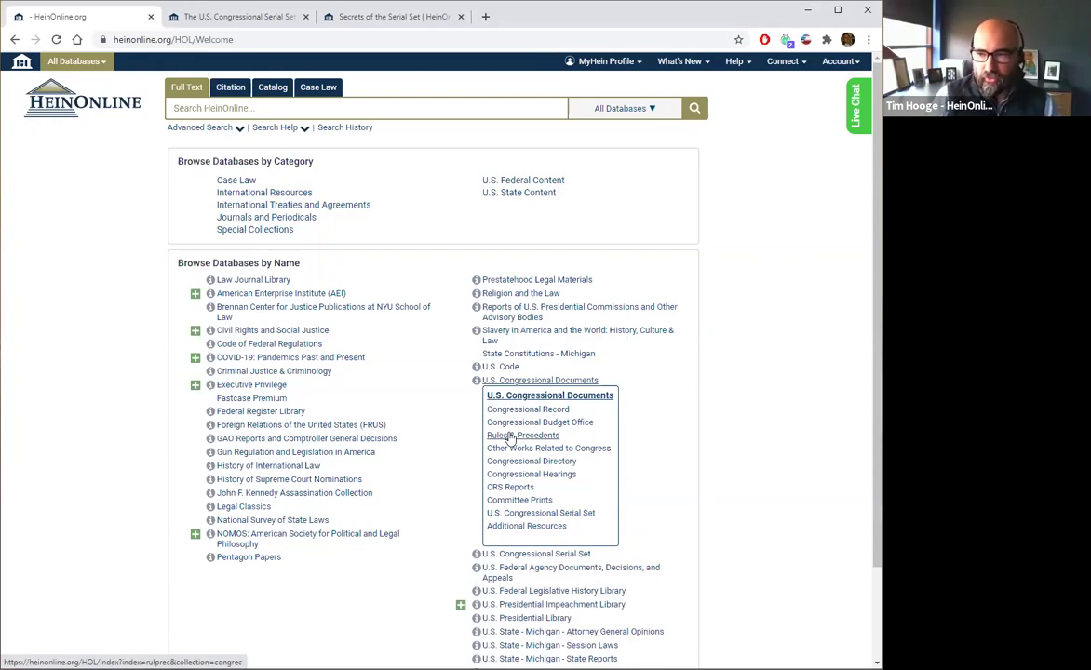
click(561, 398)
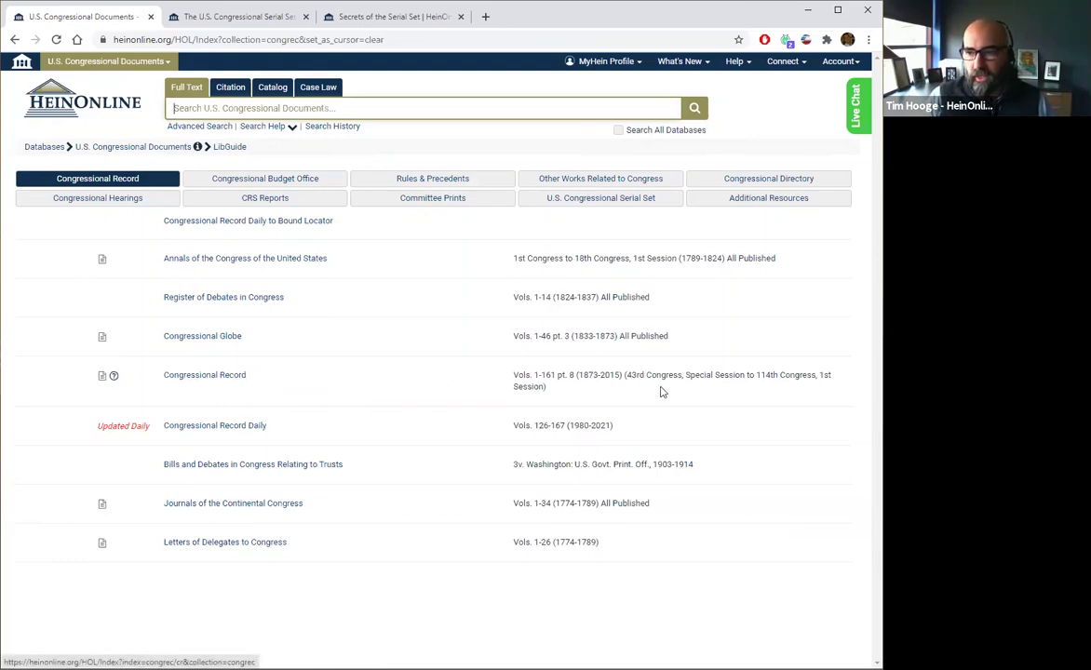
double_click(597, 374)
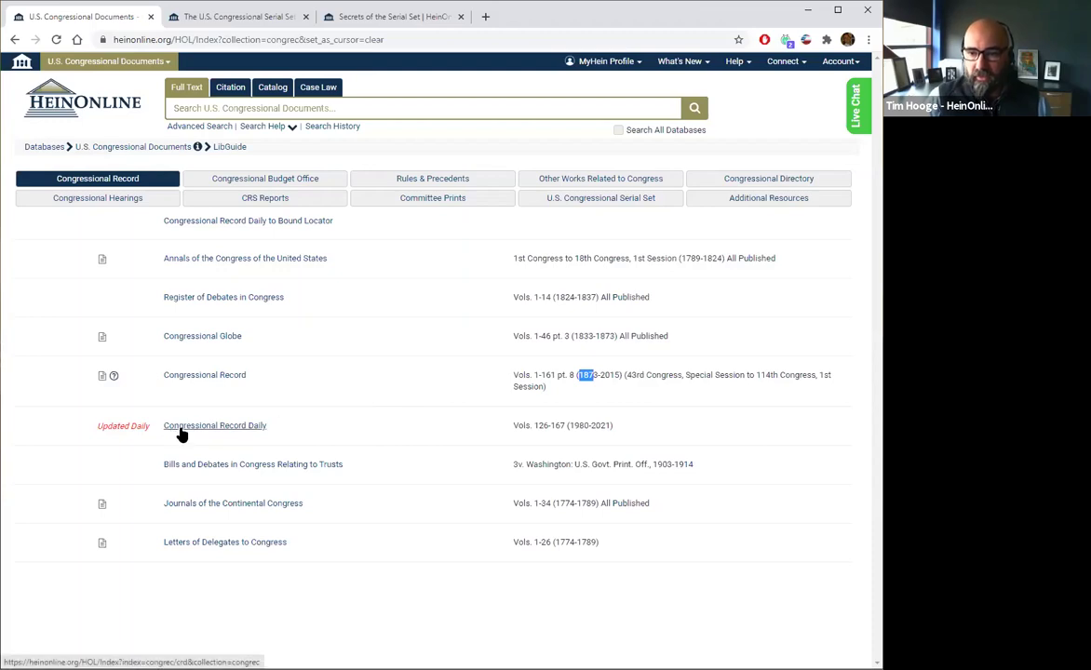
drag(586, 425, 574, 426)
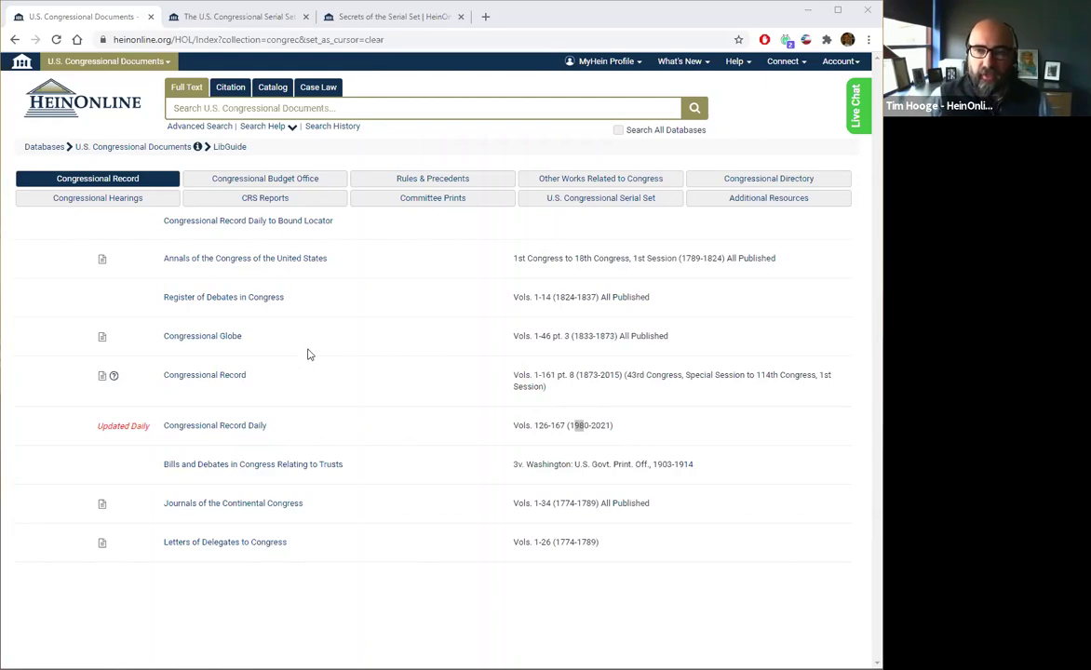
Look up January 10, 2014 in the Congressional Record Daily to Bound Locator.
click(293, 230)
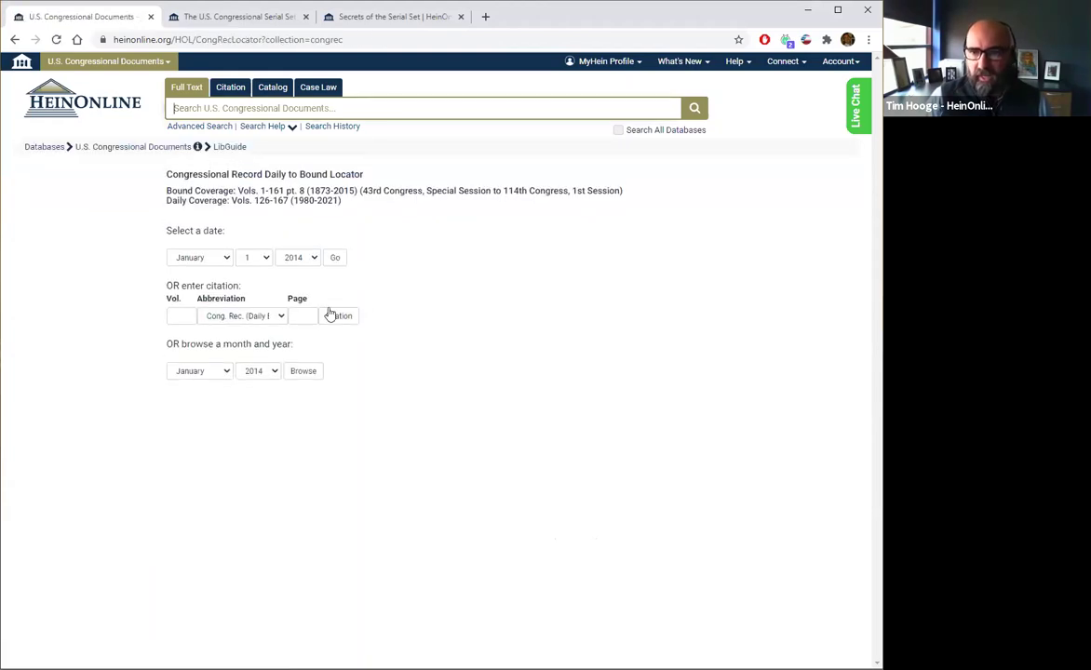
click(264, 260)
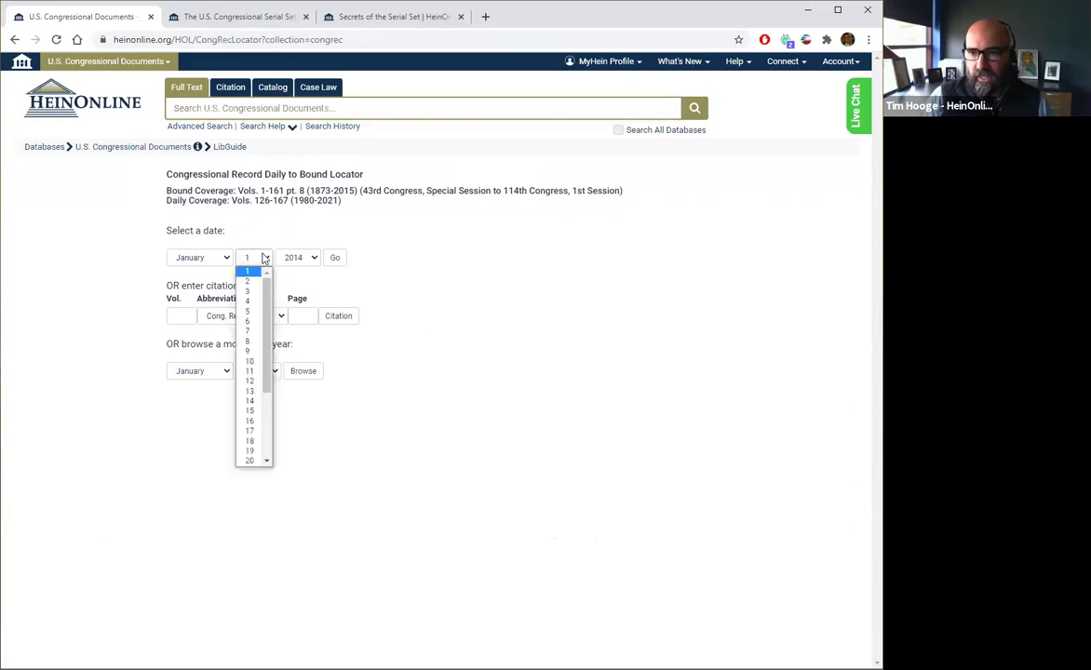
click(252, 362)
click(336, 259)
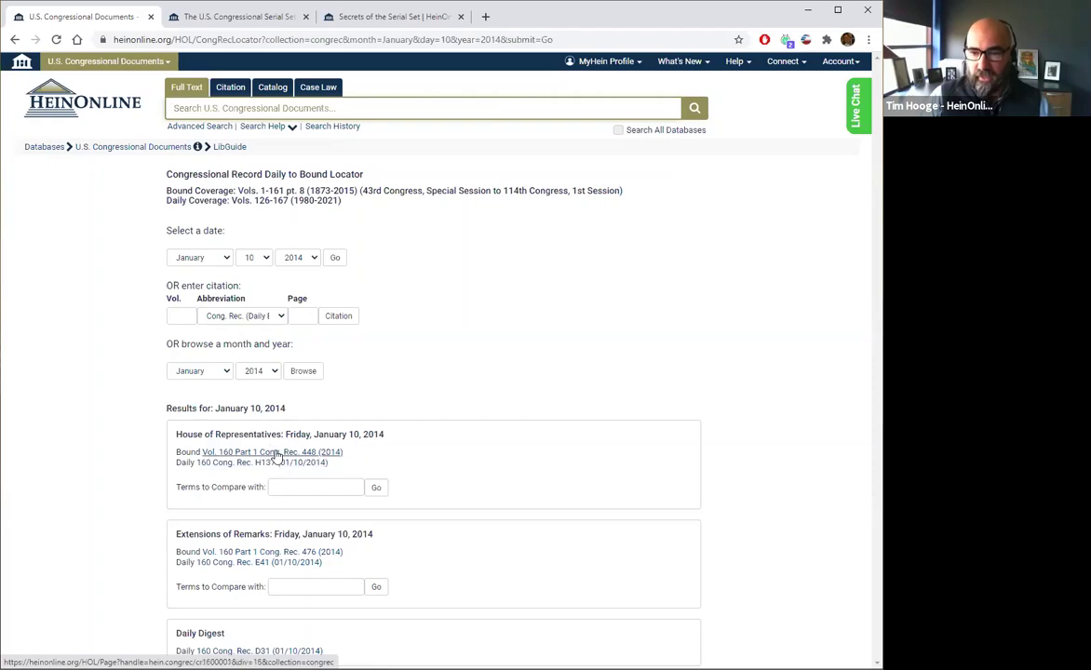
Compare the House of Representatives daily and bound text for the term "house" and highlight the "THE JOURNAL The SPEAKER" passage in both versions.
click(328, 487)
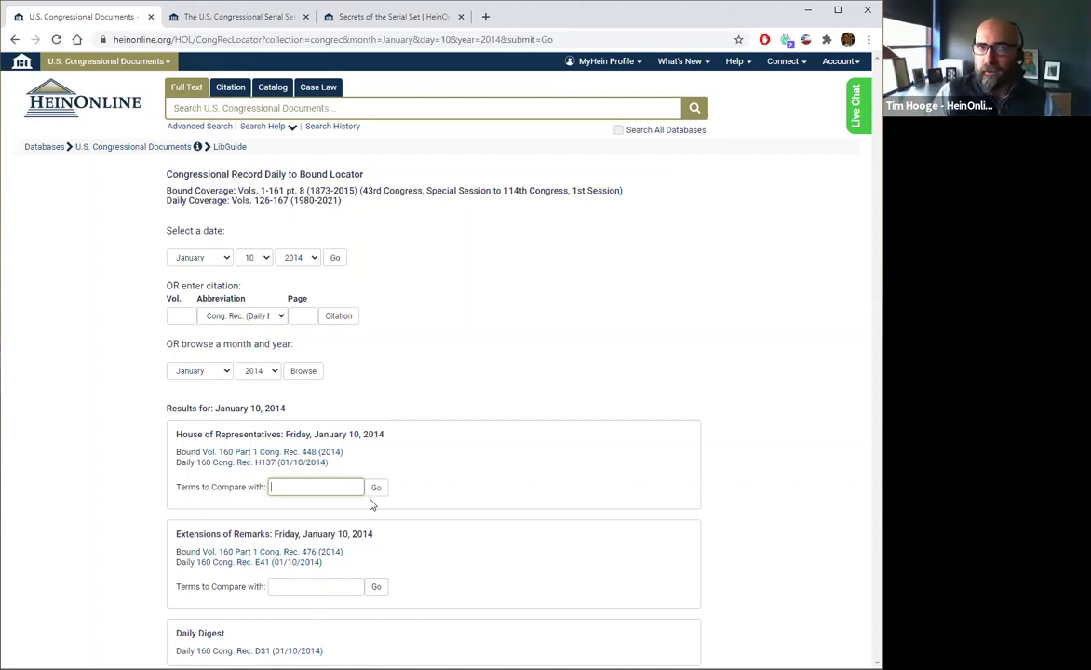
text(house)
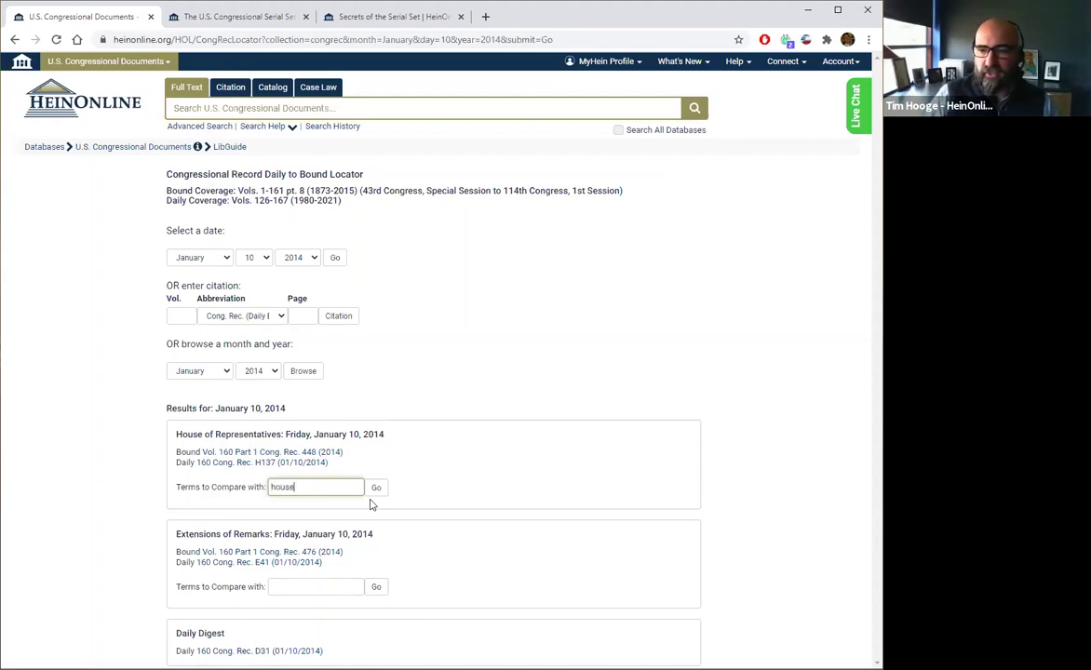
click(376, 487)
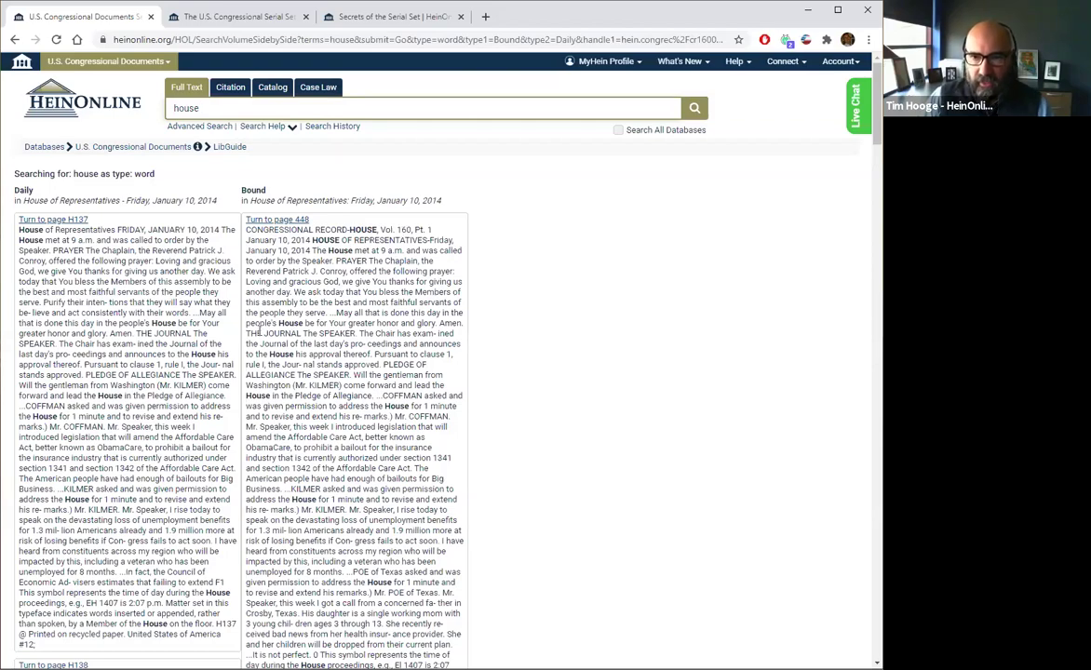
drag(249, 333, 354, 334)
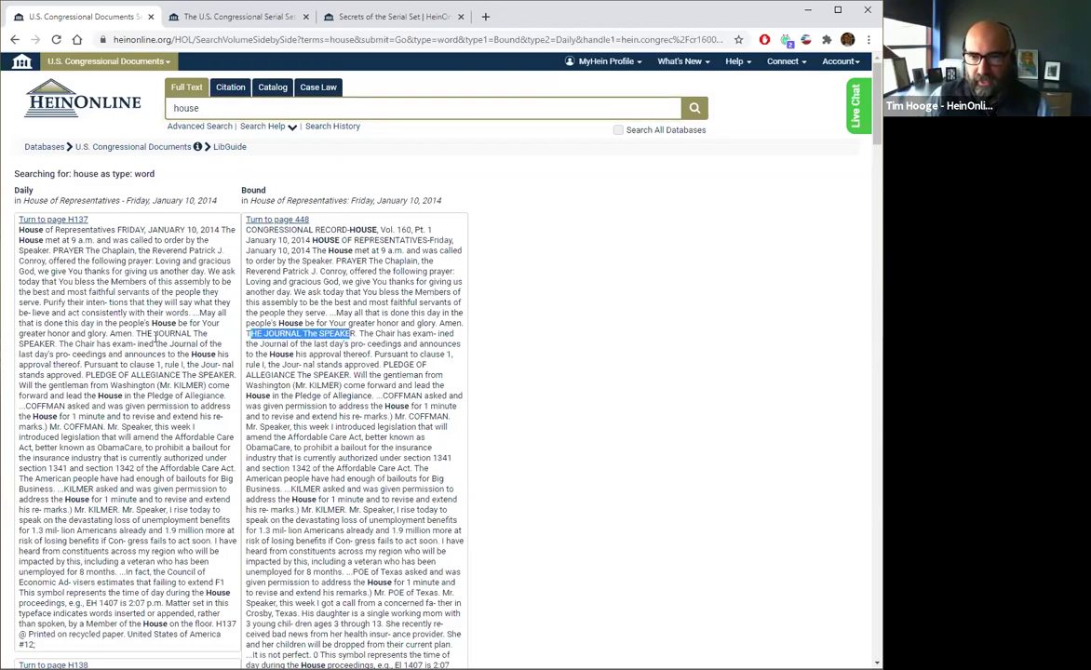
drag(139, 334, 194, 344)
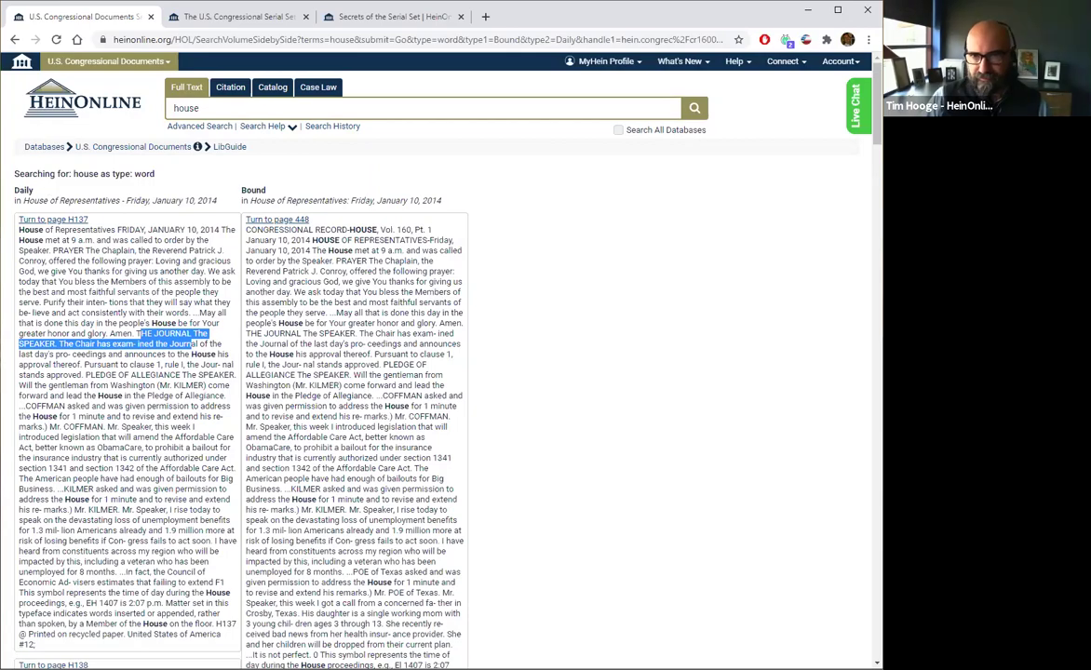
Return from the comparison to the list of Congressional Record titles in U.S. Congressional Documents.
click(13, 40)
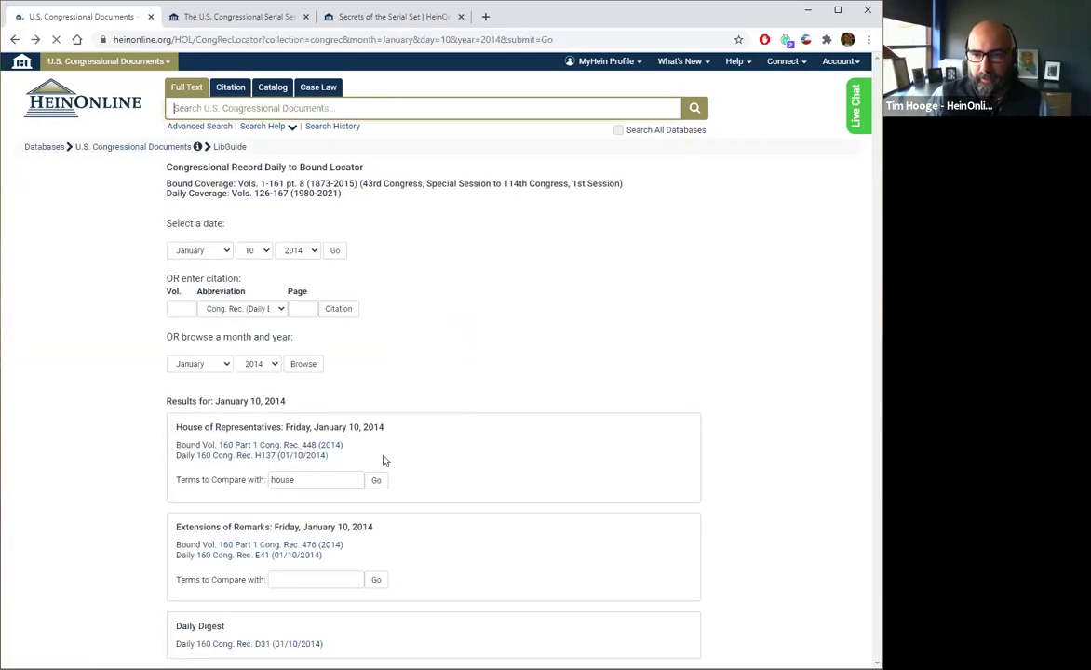
click(14, 40)
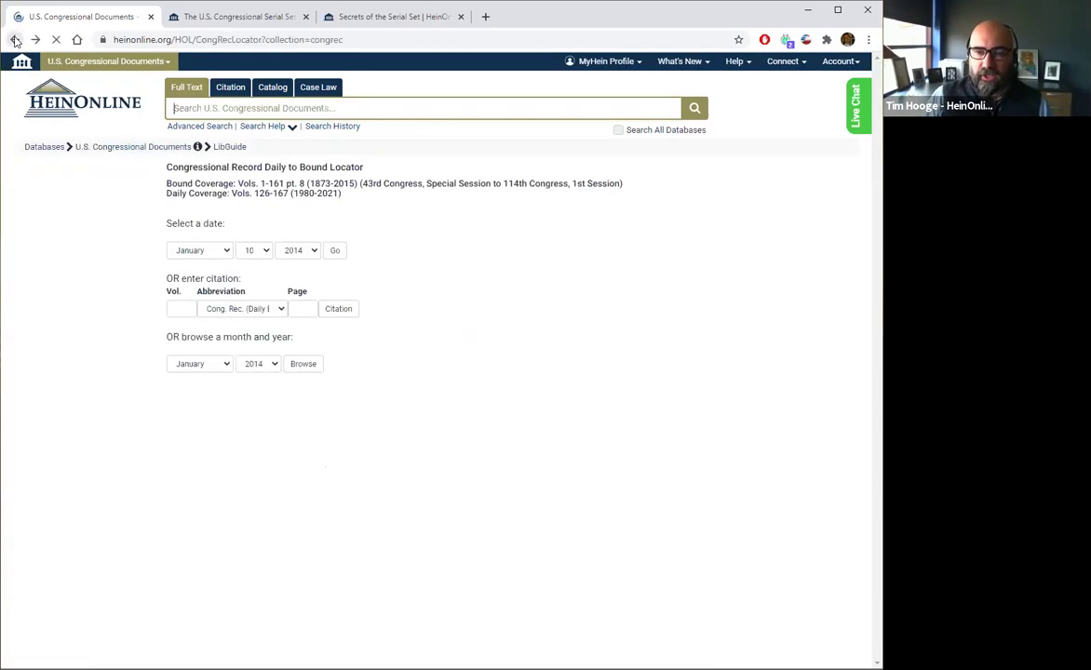
click(14, 40)
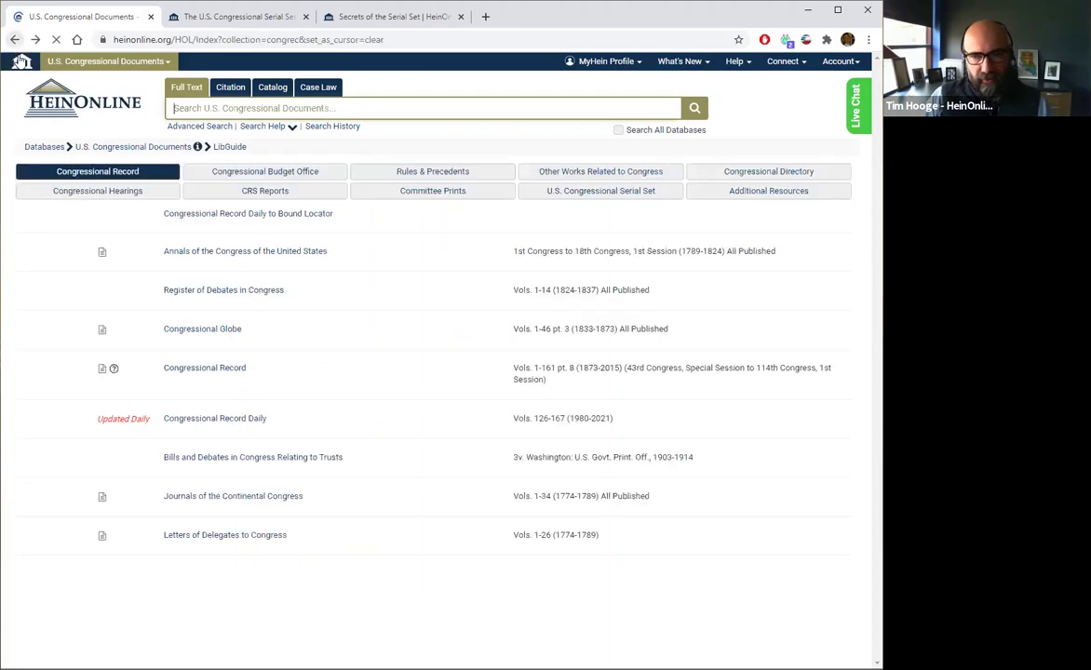
Open issue No. 52 of Friday, March 19, 2021 in Congressional Record Daily volume 167 (117th Congress, 1st Session).
click(251, 429)
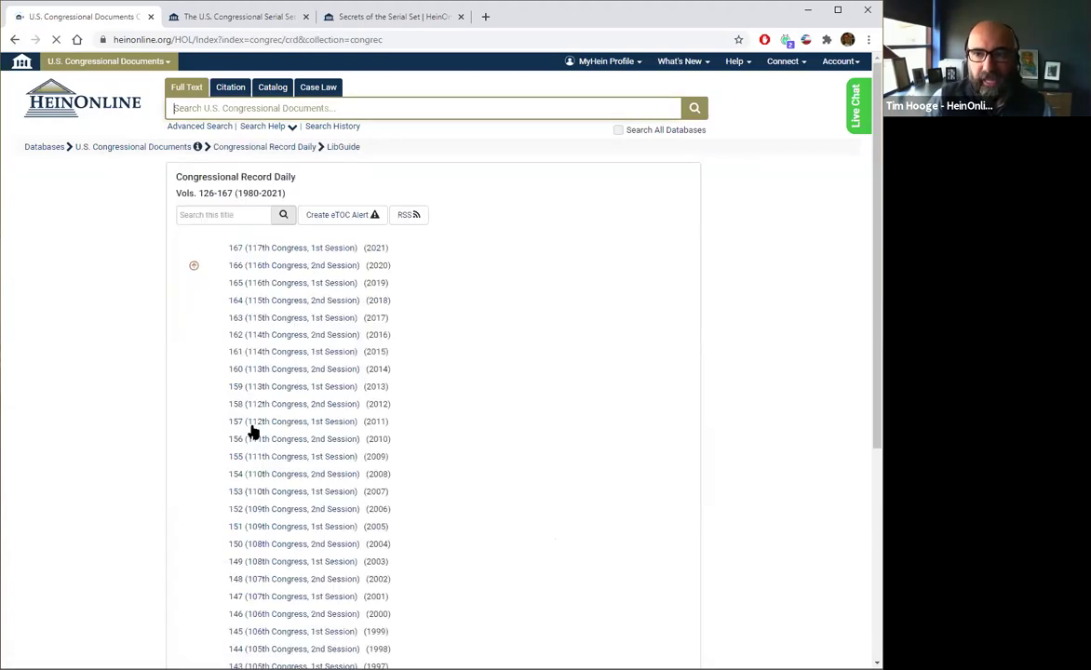
click(280, 256)
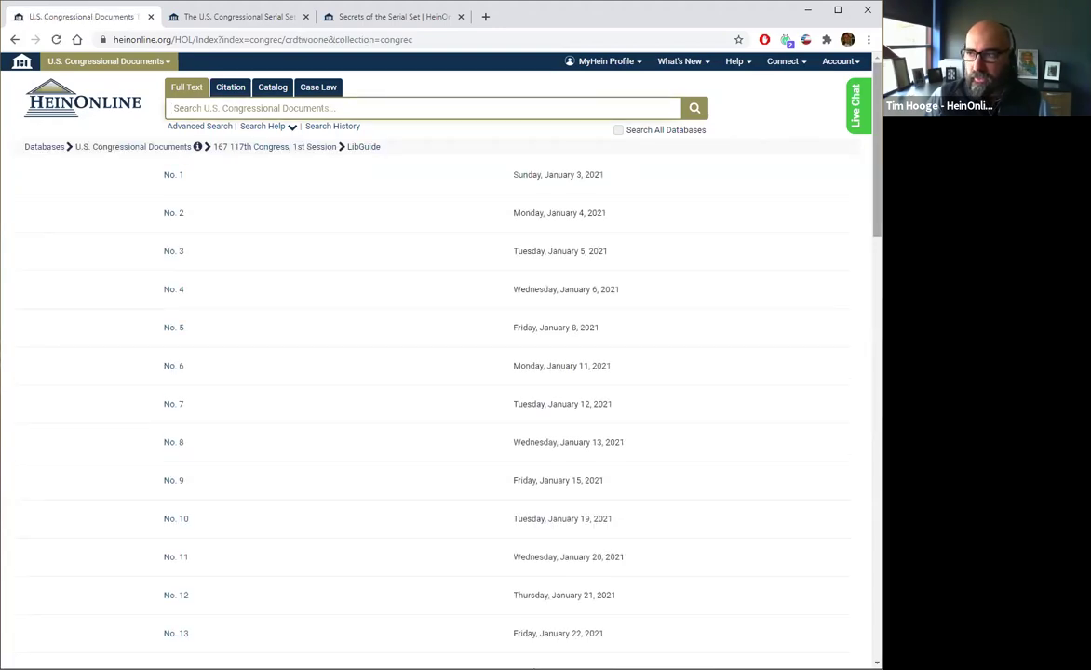
scroll(821, 257, down, 4)
scroll(438, 373, down, 10)
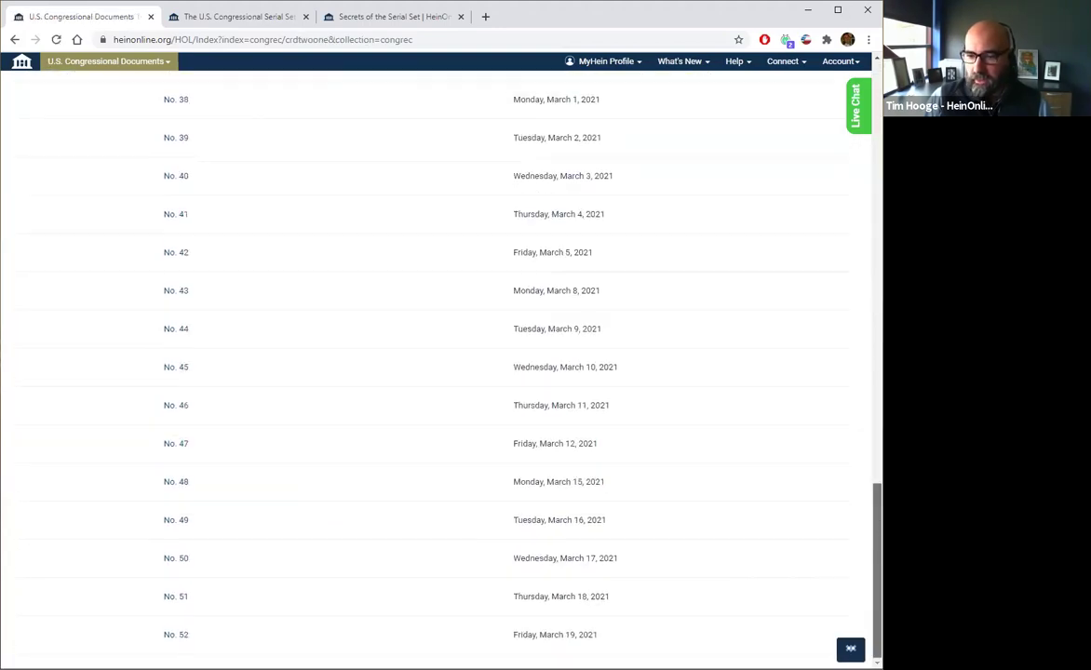
click(175, 637)
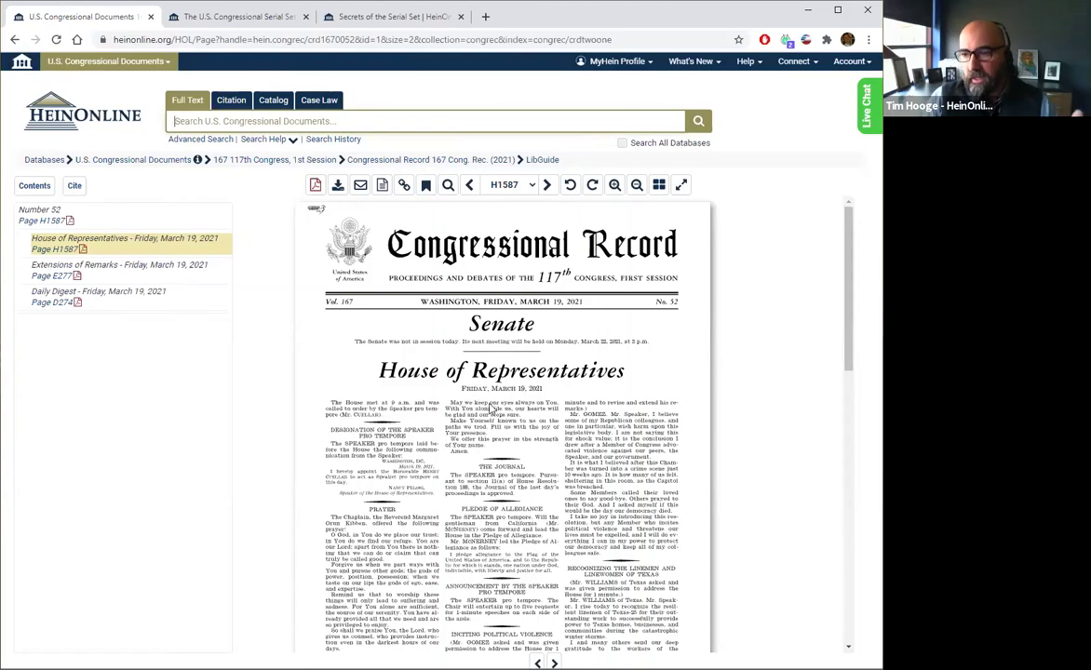
Review the House of Representatives, Extensions of Remarks and Daily Digest sections of issue No. 52, starting at pages H1587, E277 and D274.
scroll(450, 452, down, 1)
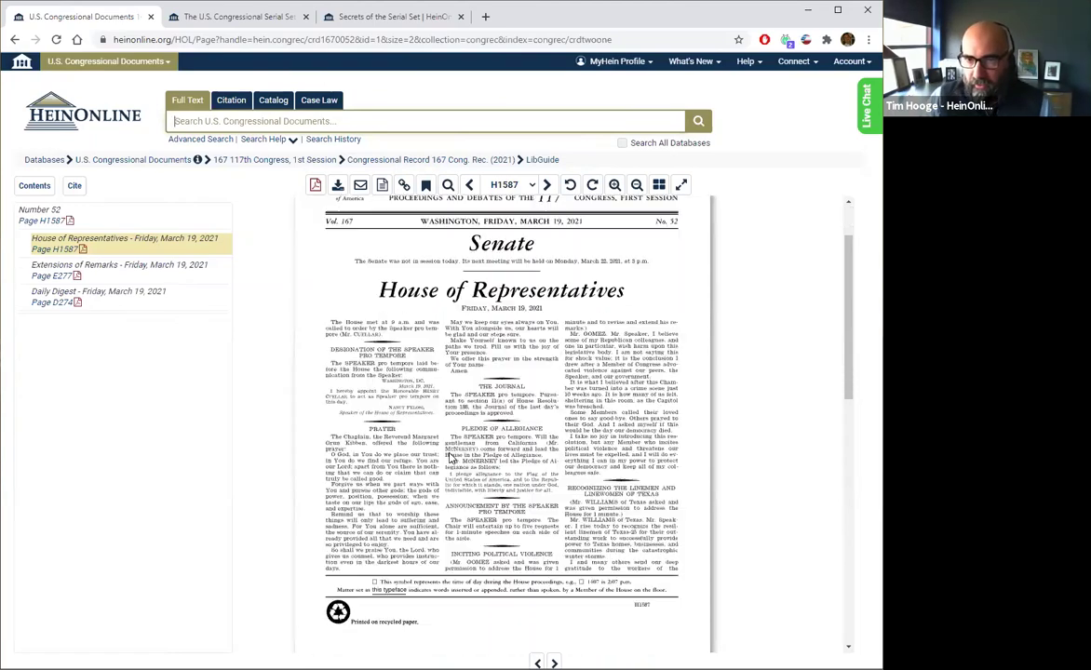
scroll(451, 457, down, 1)
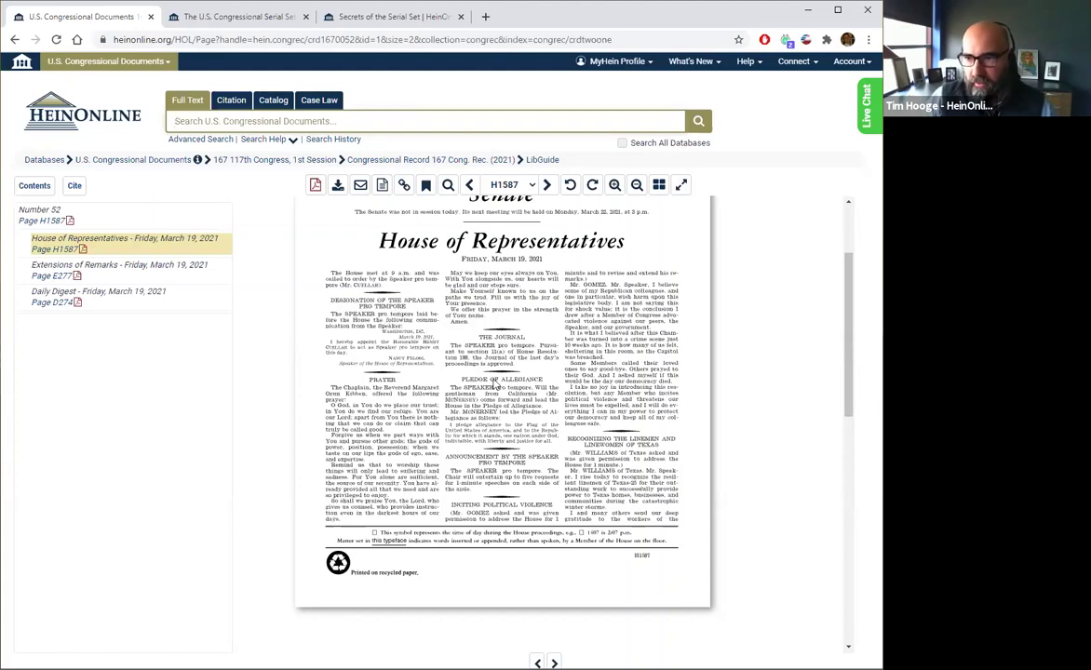
scroll(500, 407, up, 2)
scroll(463, 447, down, 1)
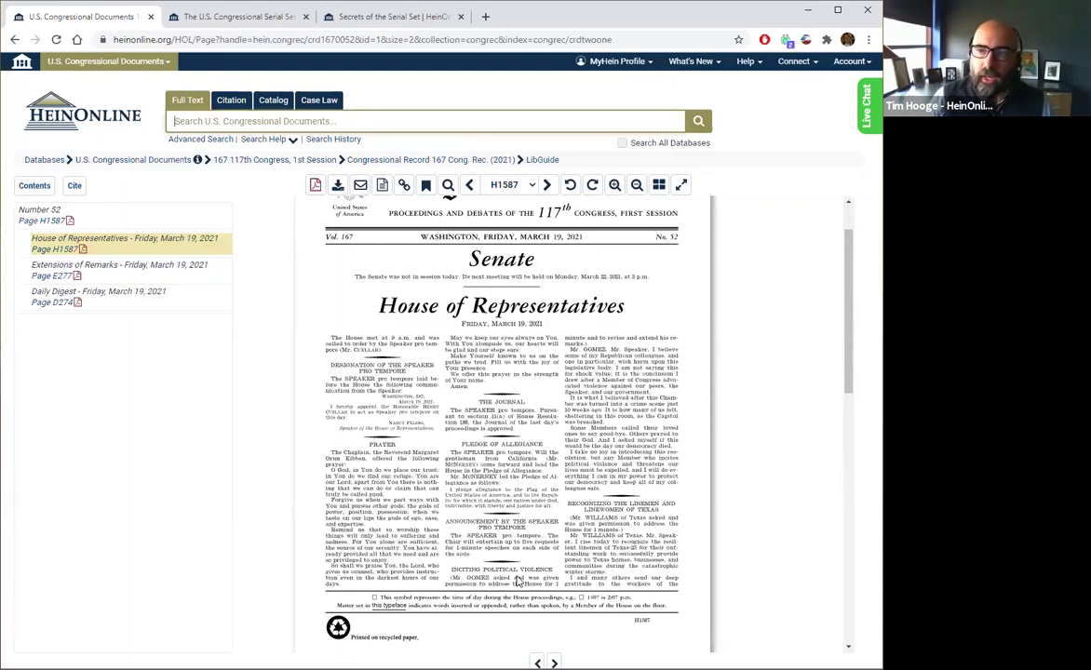
click(56, 276)
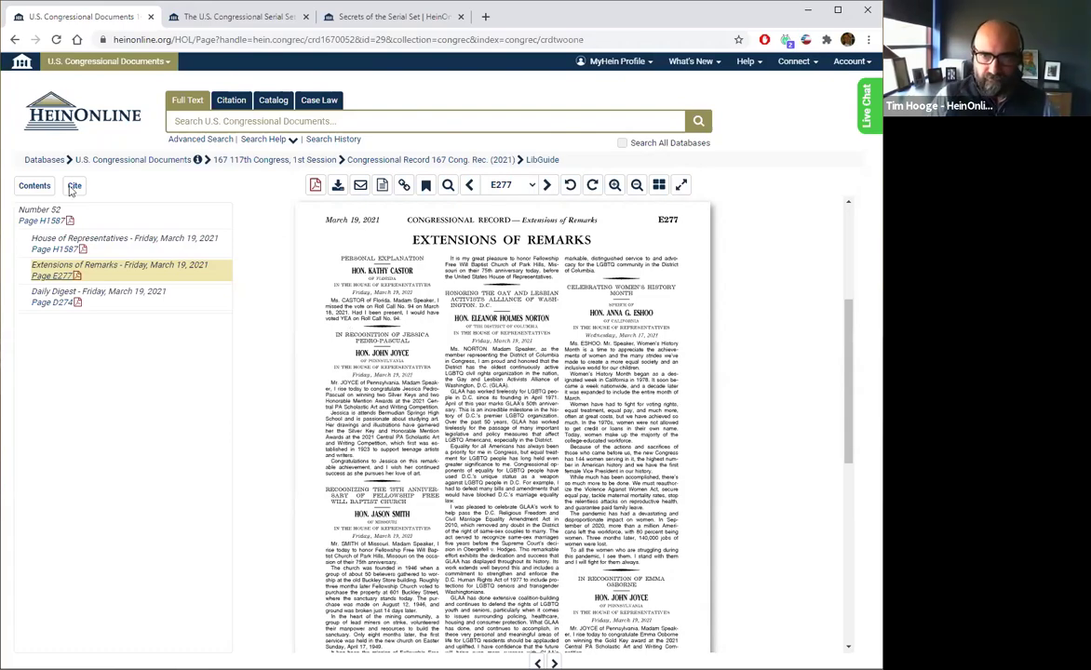
click(64, 304)
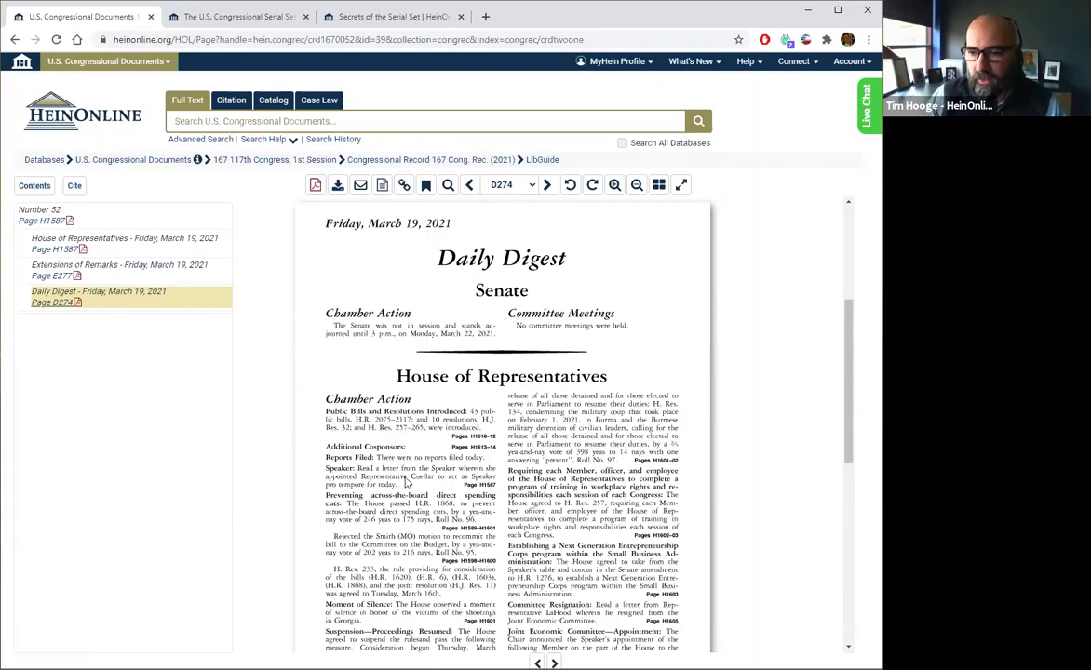
scroll(410, 494, down, 3)
scroll(411, 410, up, 3)
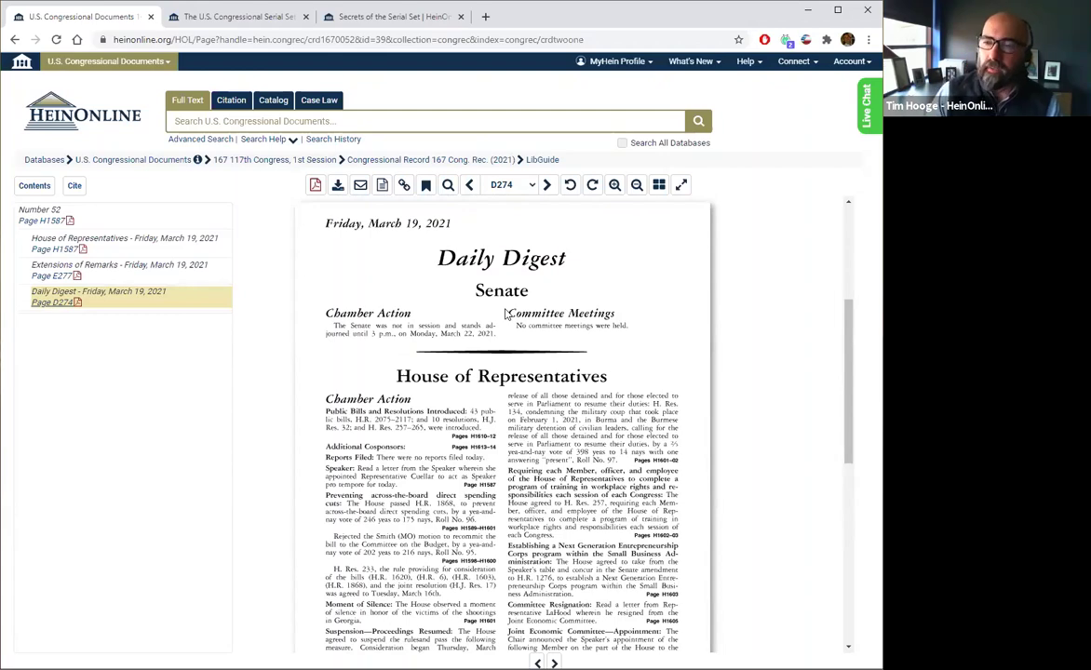
scroll(433, 355, down, 3)
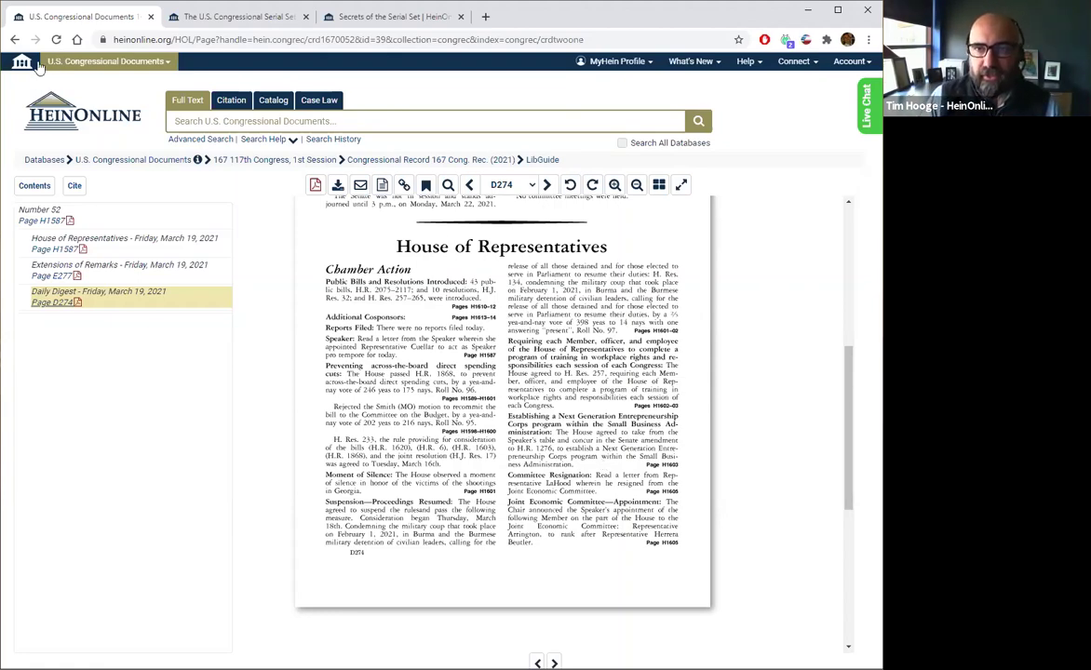
Reopen U.S. Congressional Documents from the home page and highlight the coverage start years of Congressional Globe, Register of Debates and Annals of the Congress.
click(15, 40)
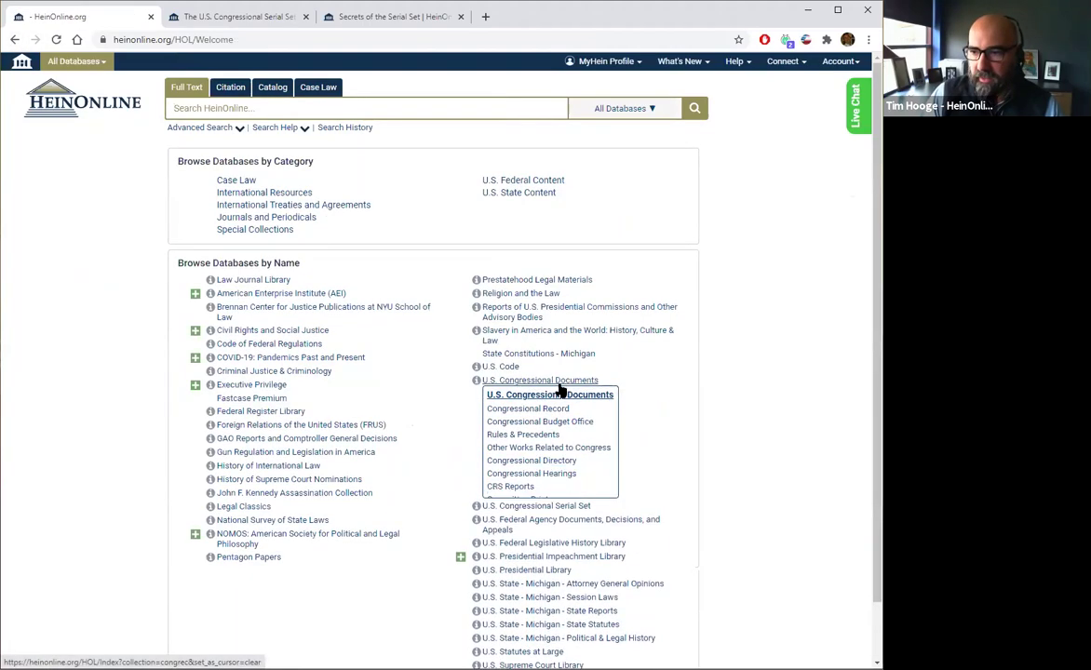
click(556, 398)
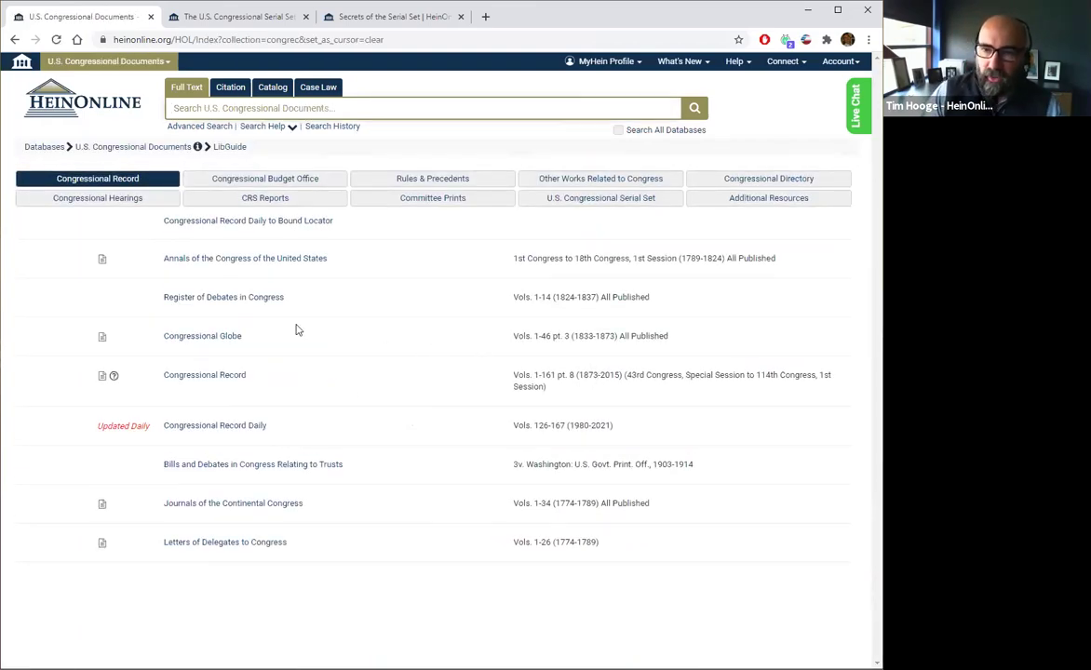
drag(573, 337, 607, 339)
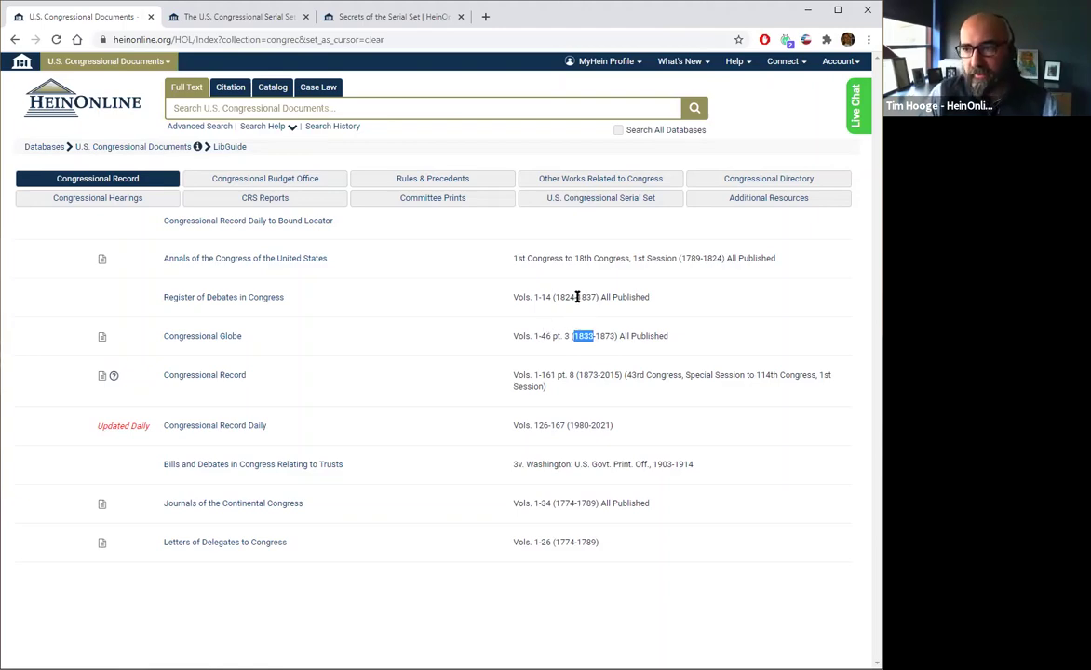
drag(577, 297, 561, 296)
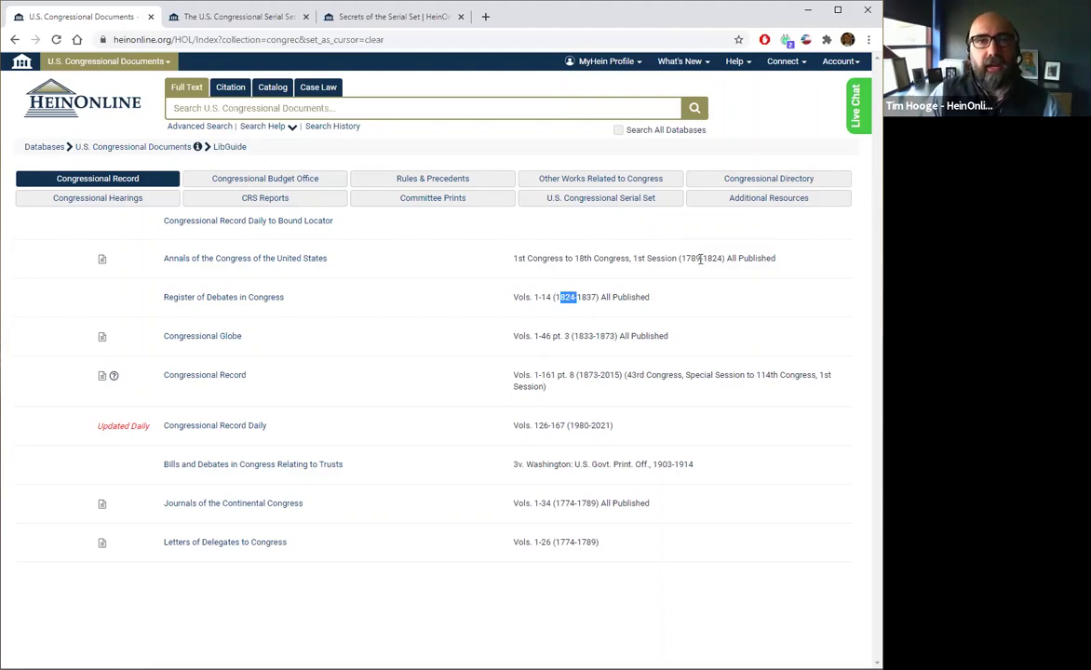
drag(700, 259, 694, 259)
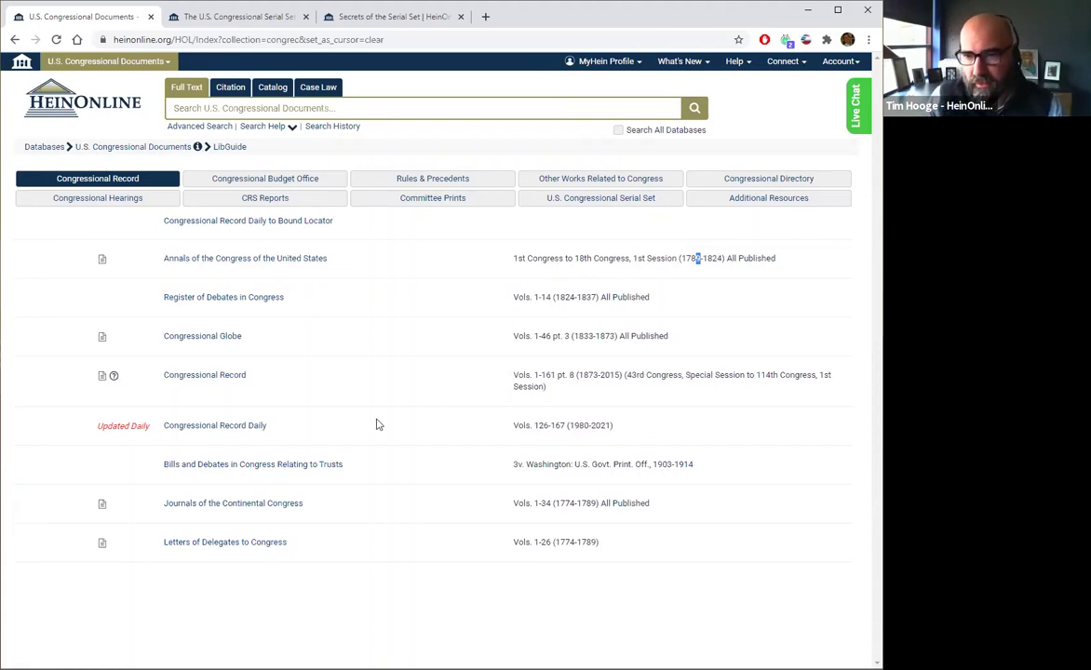
Open the Congressional Hearings collection and set its Quick Finder to the 111th Congress and the House chamber.
click(132, 199)
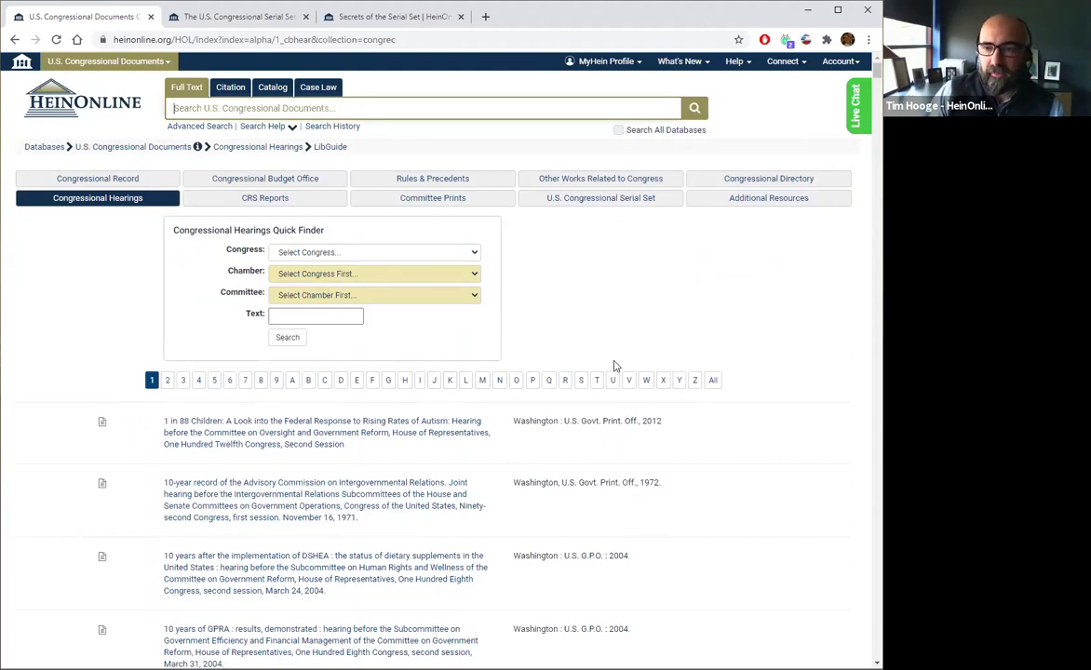
click(422, 251)
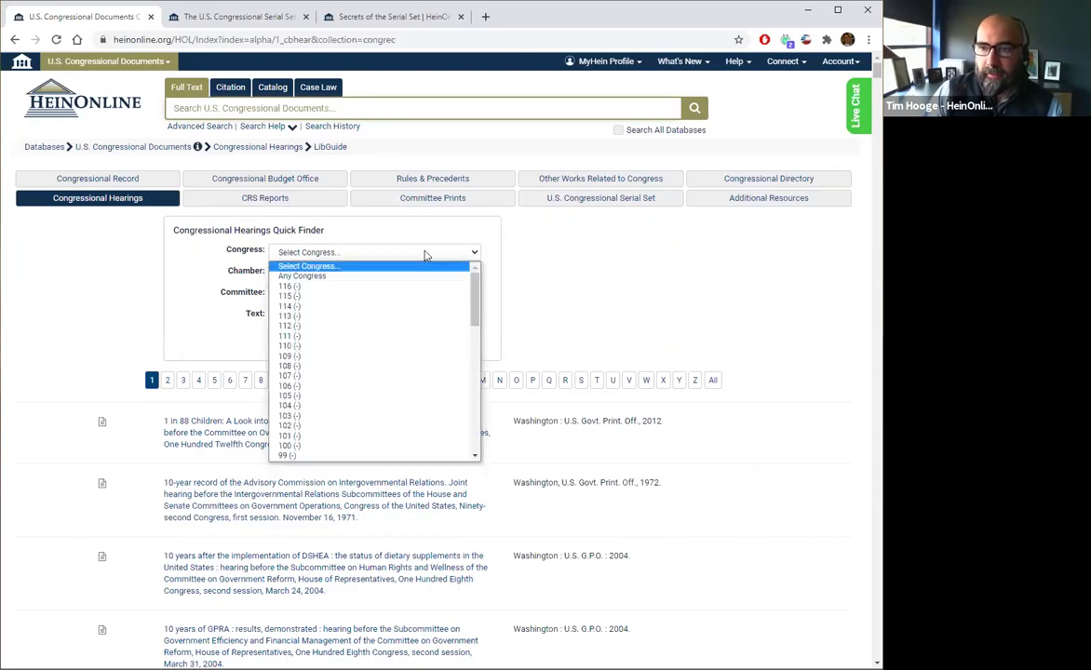
click(394, 337)
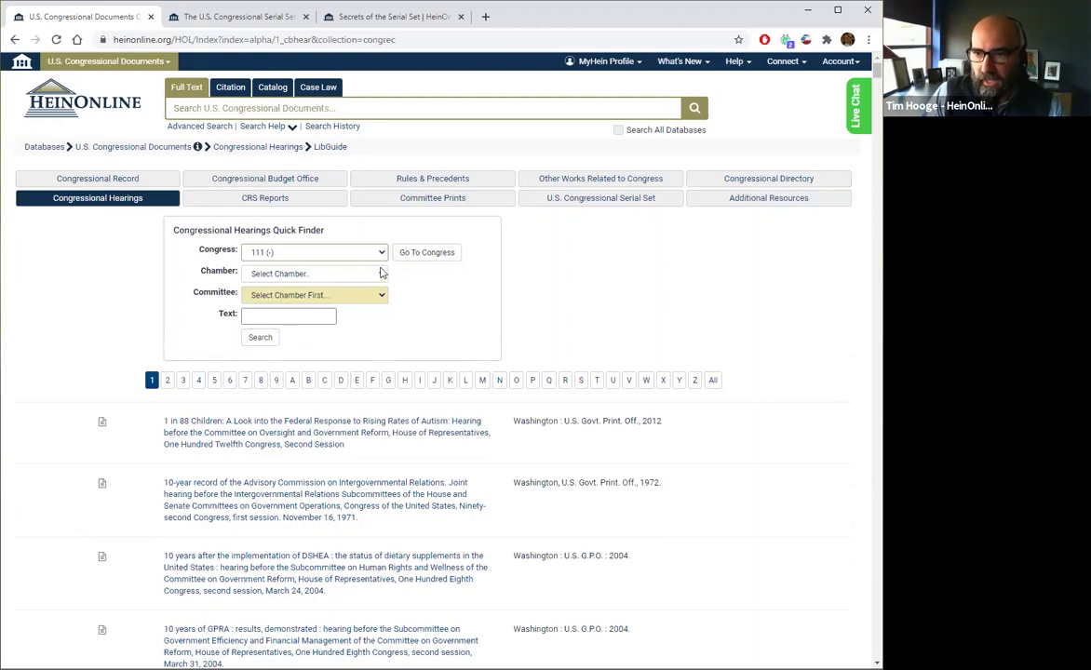
click(357, 274)
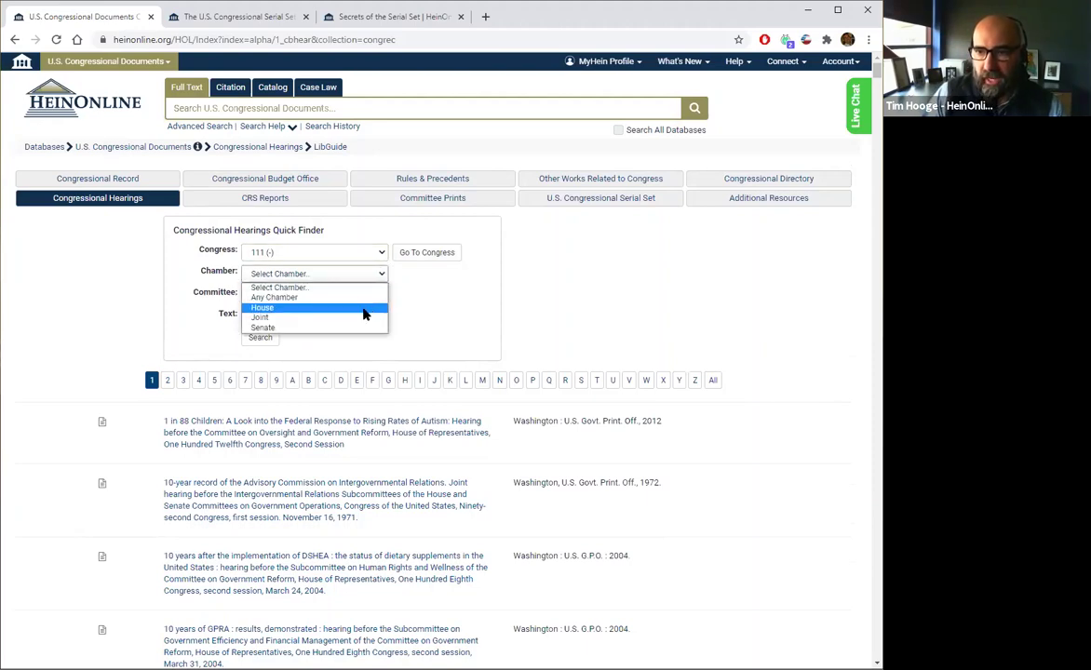
click(367, 311)
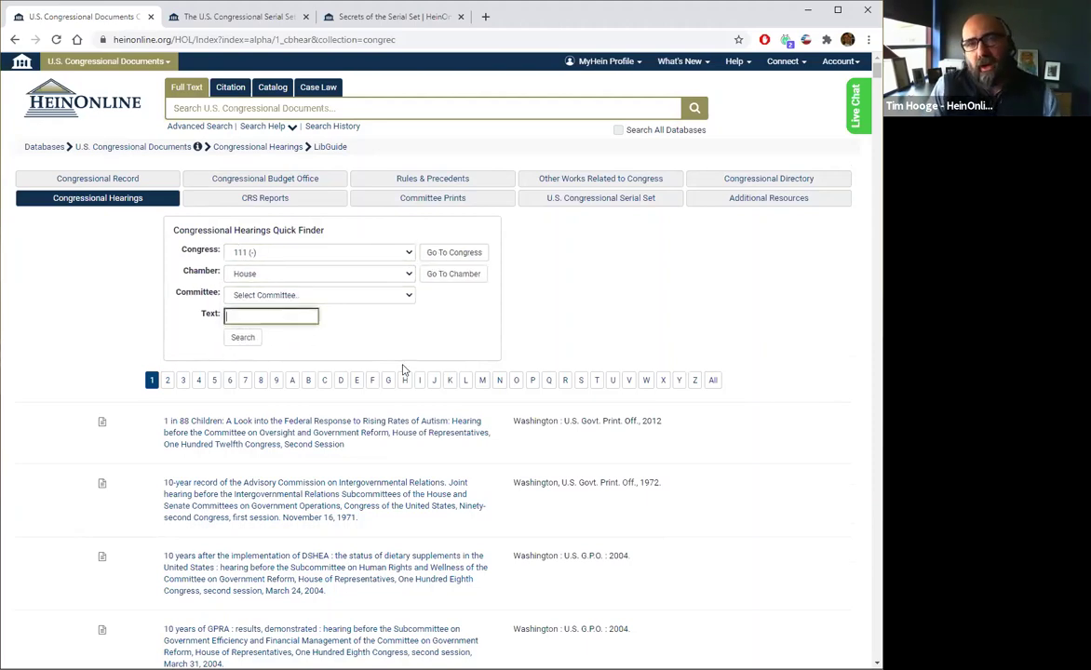
Search the filtered hearings for the phrase "affordable care" and look through the matching hearings.
text("a)
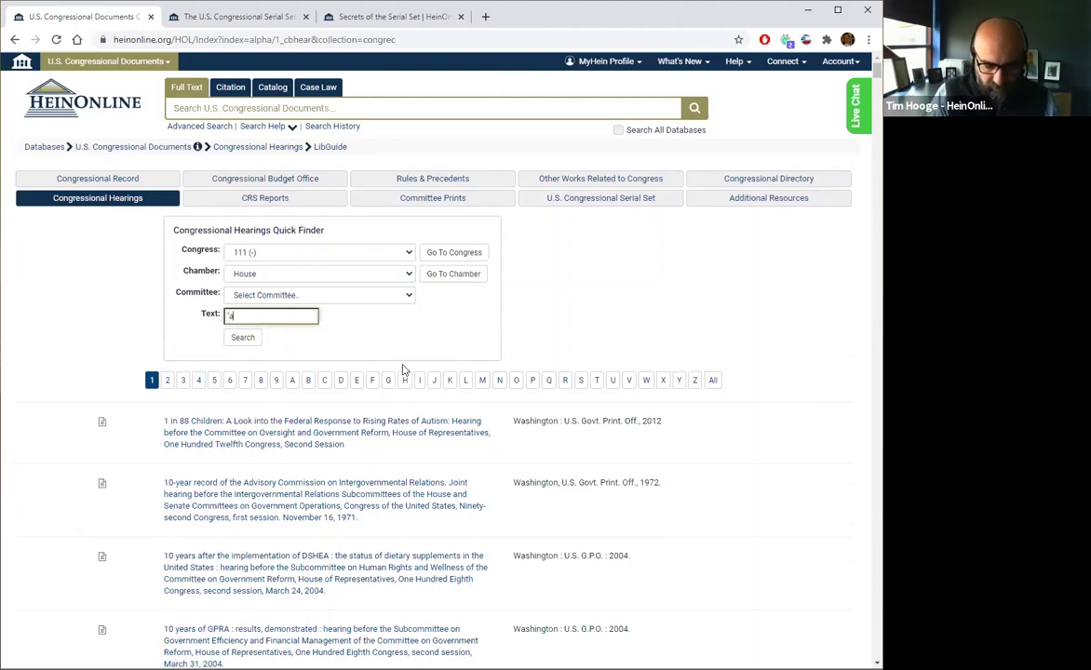
text(ffordable care)
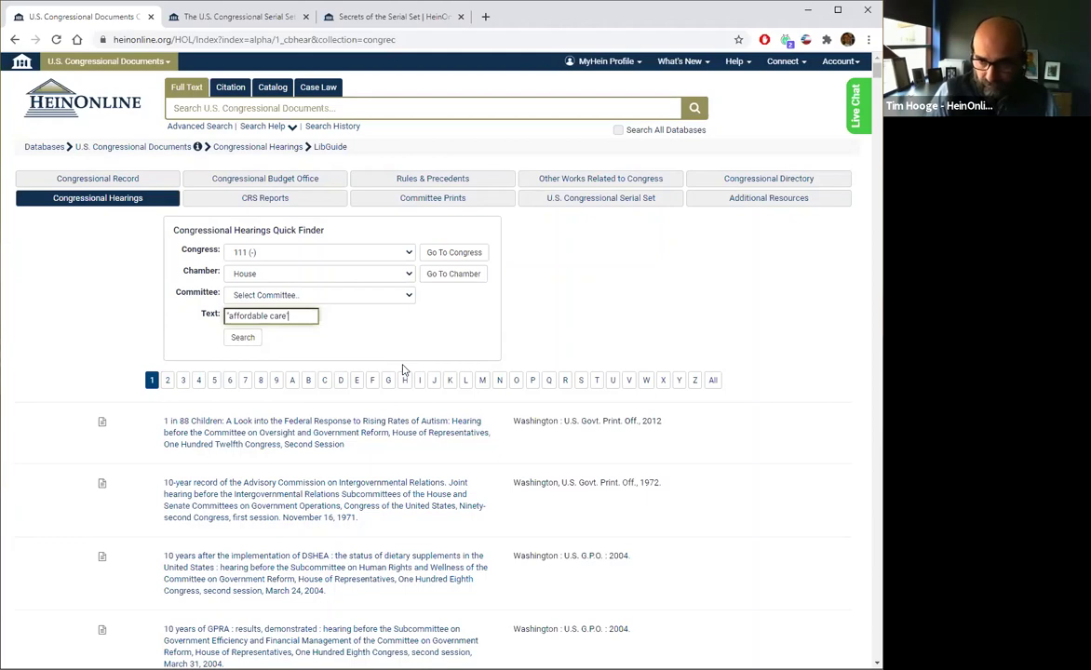
click(243, 337)
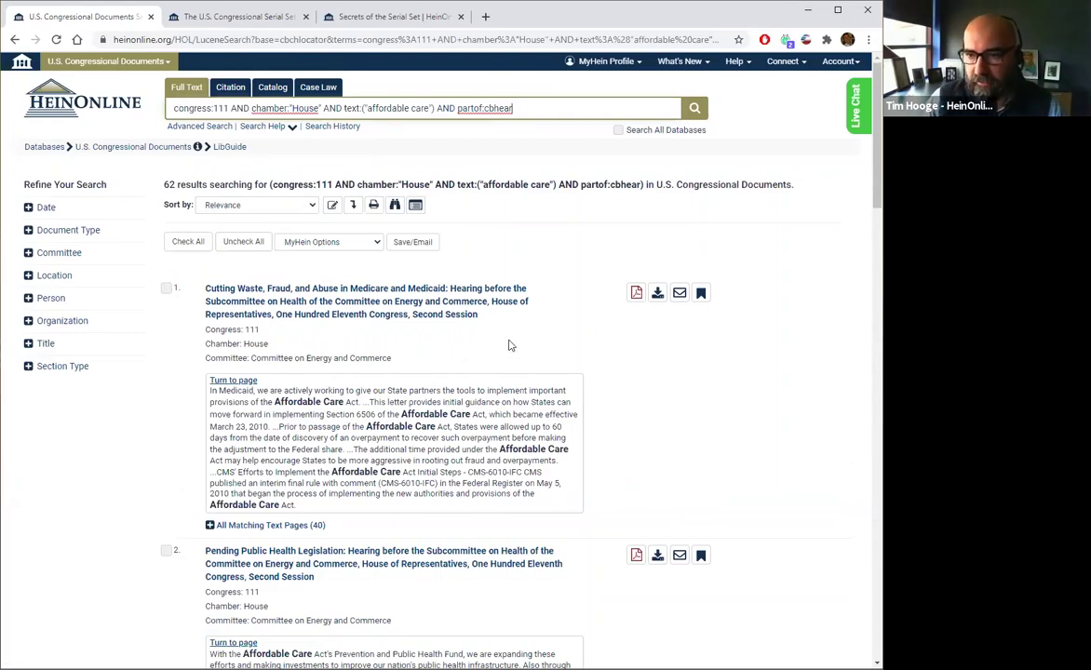
scroll(596, 400, down, 1)
scroll(596, 398, up, 1)
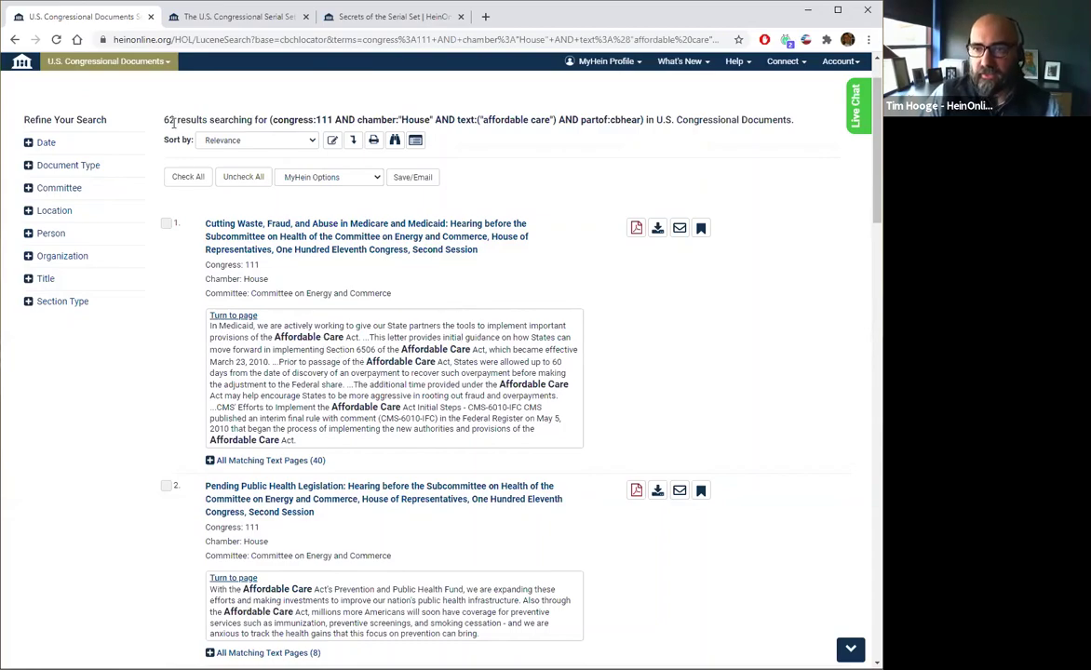
scroll(383, 383, down, 4)
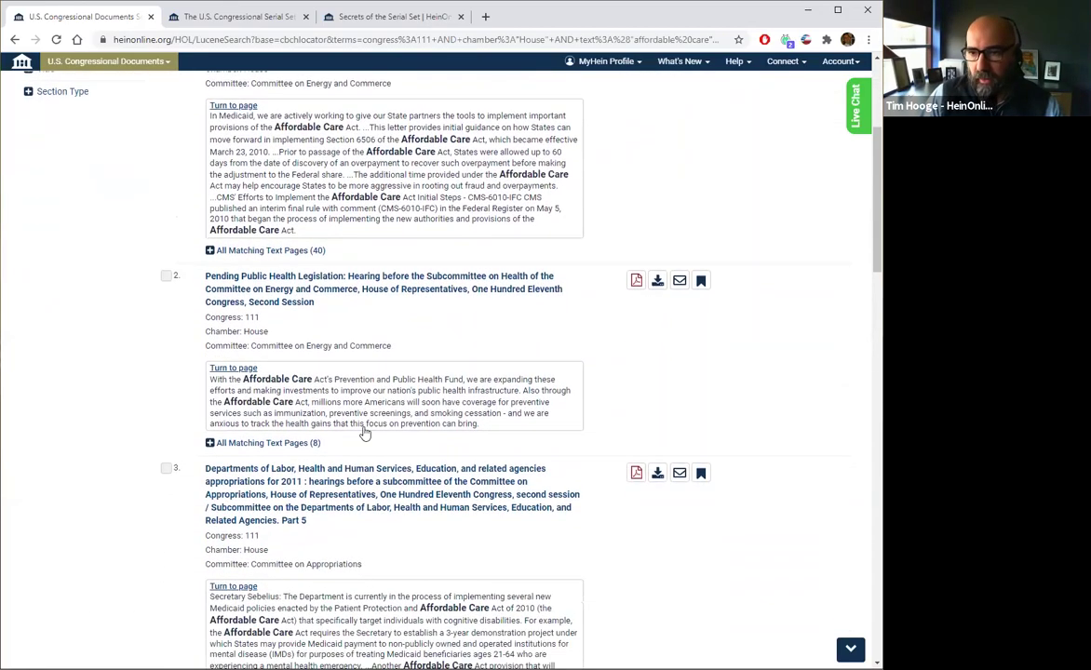
scroll(365, 434, down, 2)
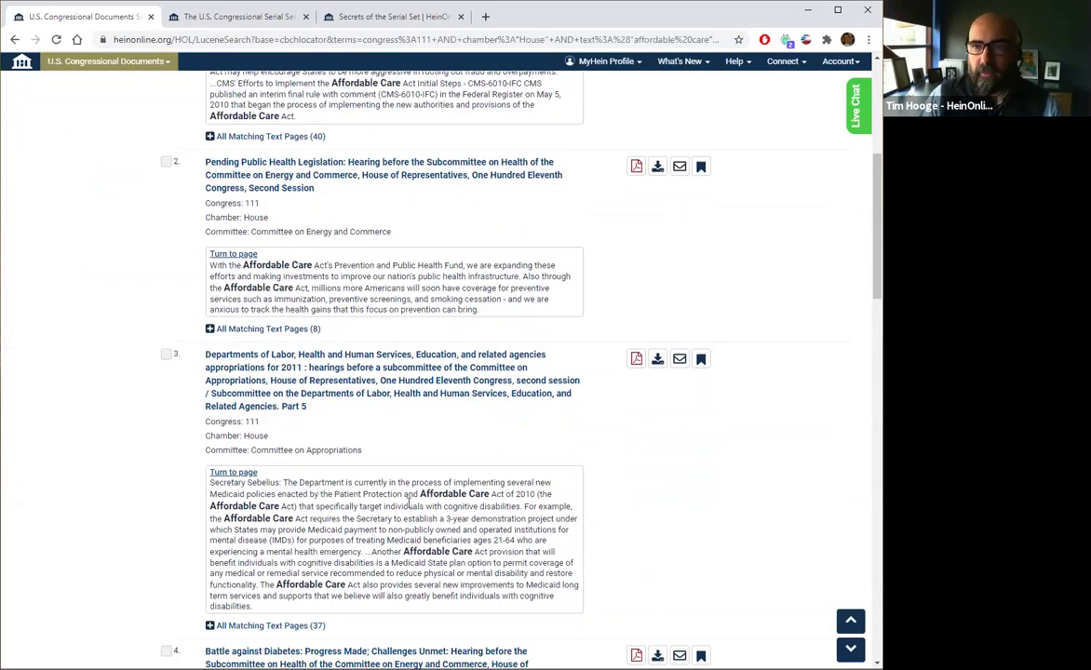
scroll(412, 466, up, 7)
Leave the hearings and open the Sources of Compiled Legislative Histories Database in the U.S. Federal Legislative History Library.
click(15, 39)
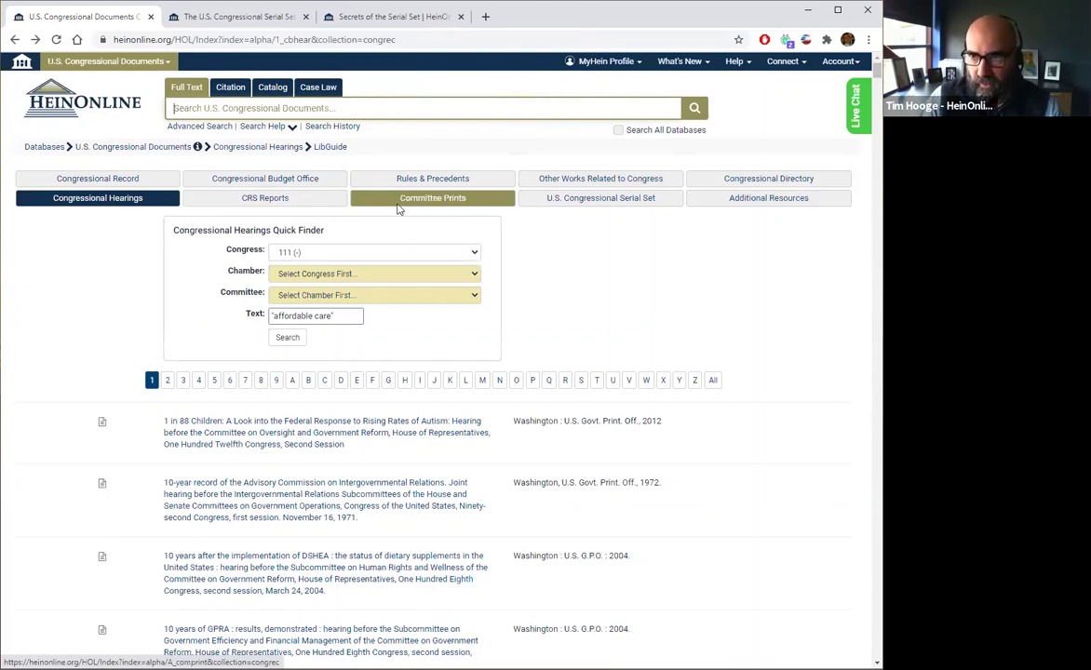
click(42, 147)
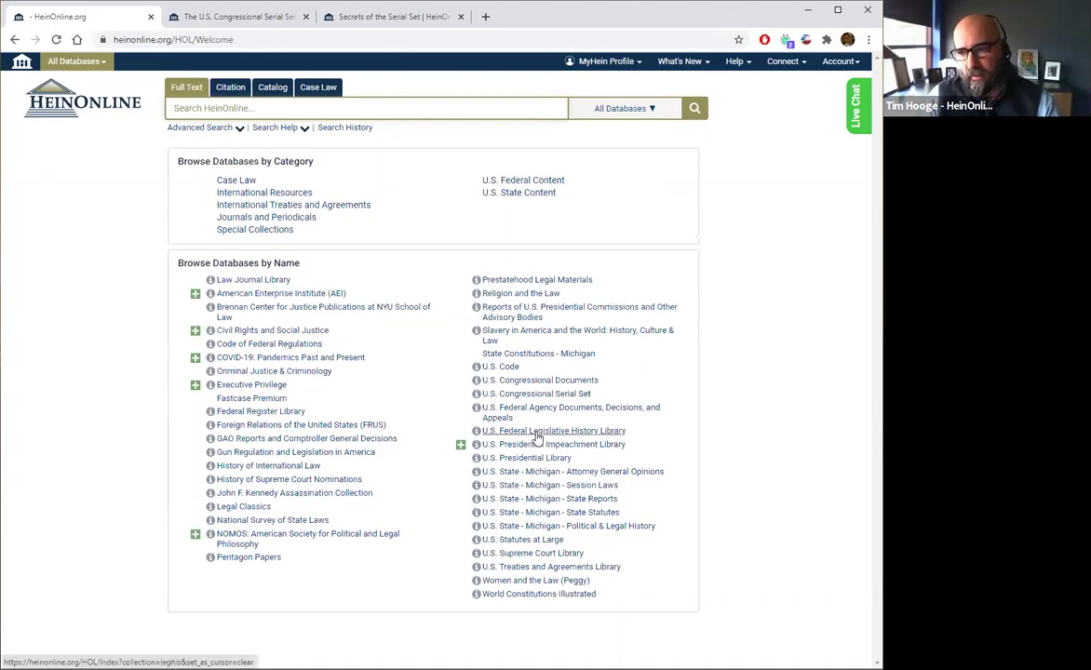
click(560, 449)
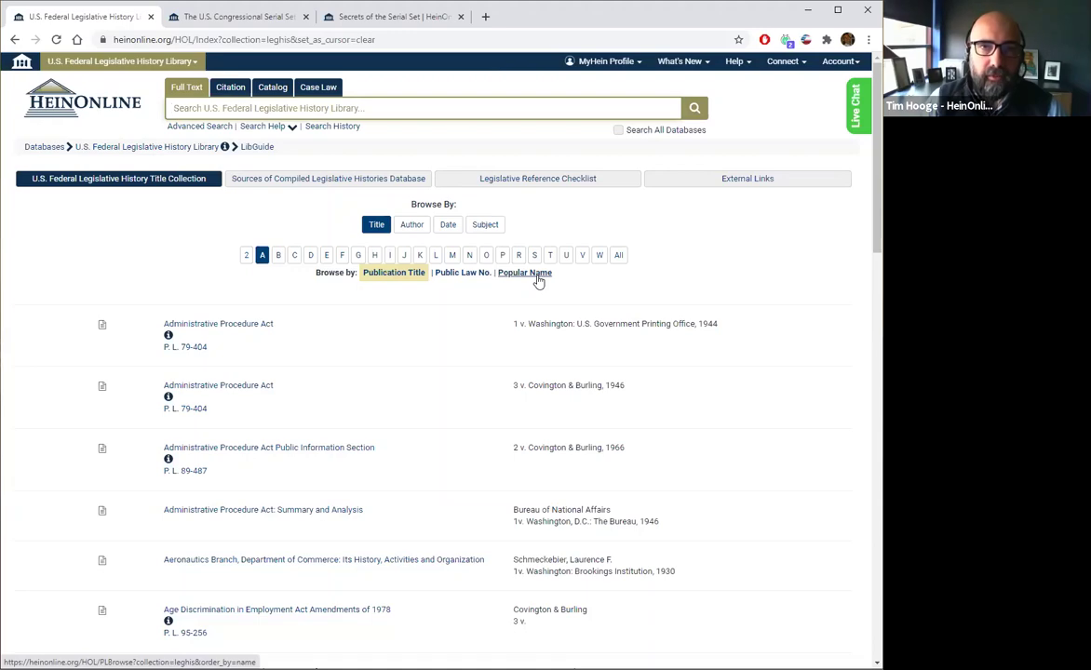
click(330, 185)
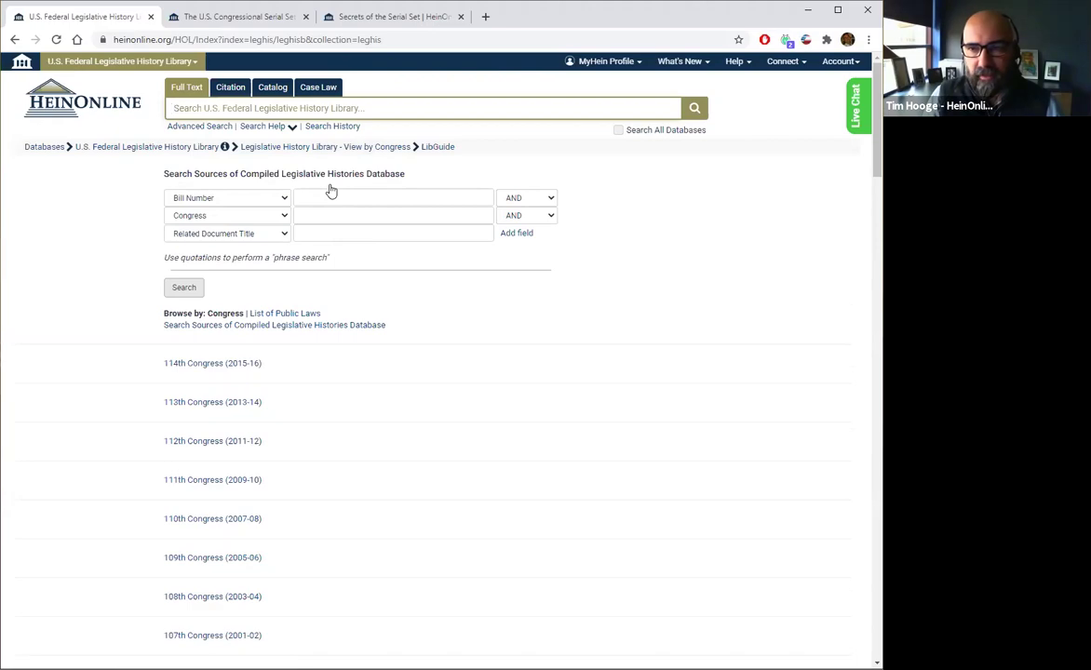
Search the compiled legislative histories by Popular Name of Public Law for the phrase "affordable care".
click(252, 195)
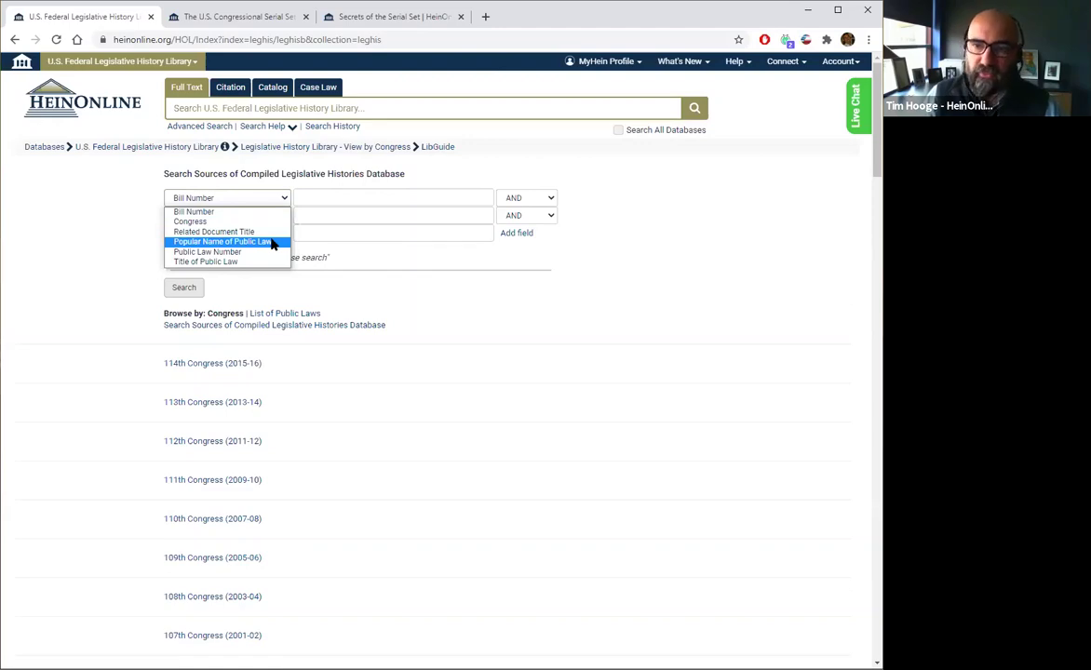
click(271, 242)
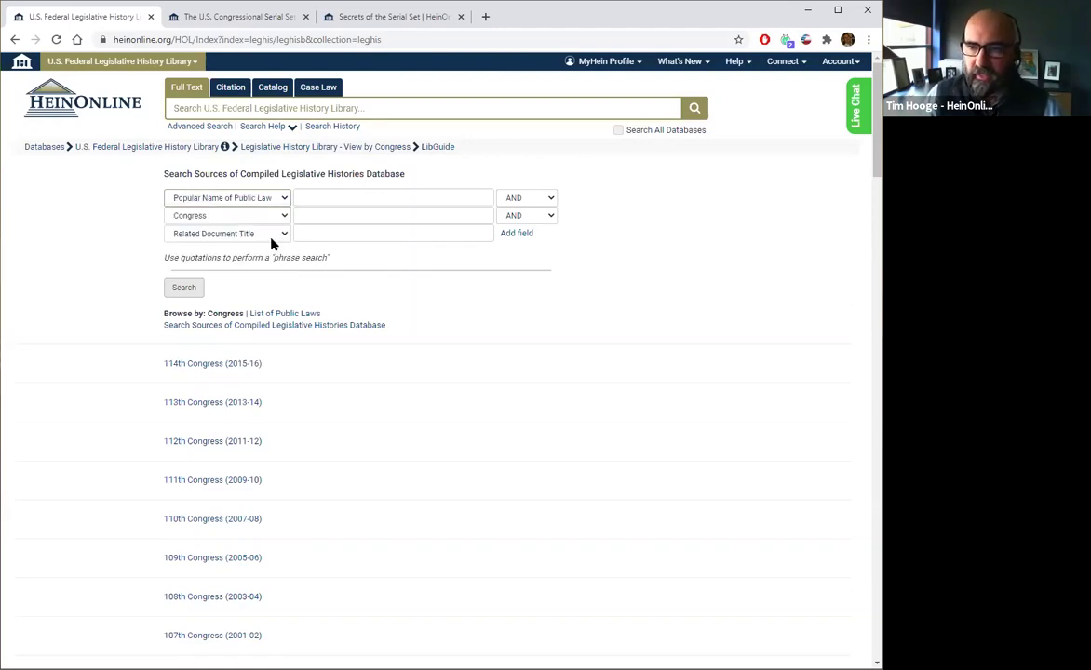
click(327, 195)
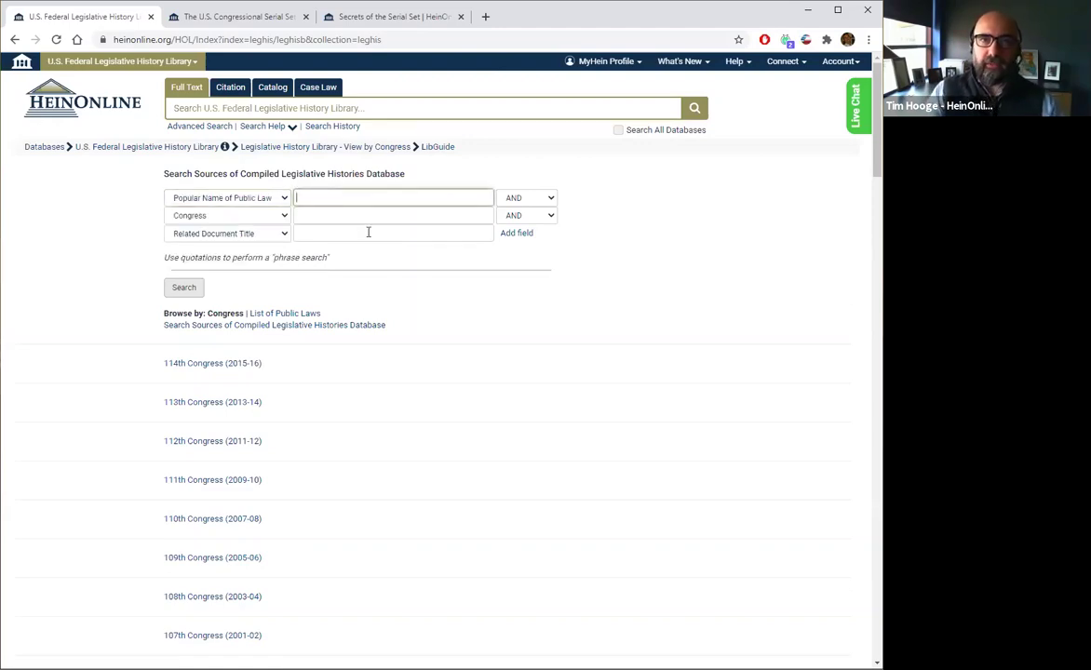
text("affo)
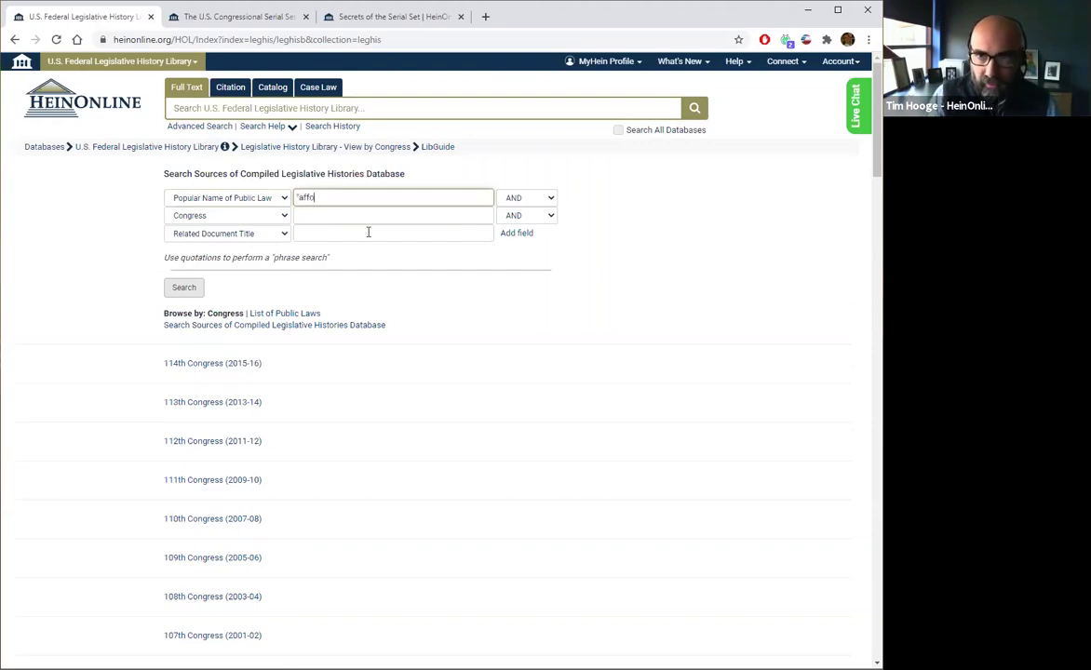
text(rdable)
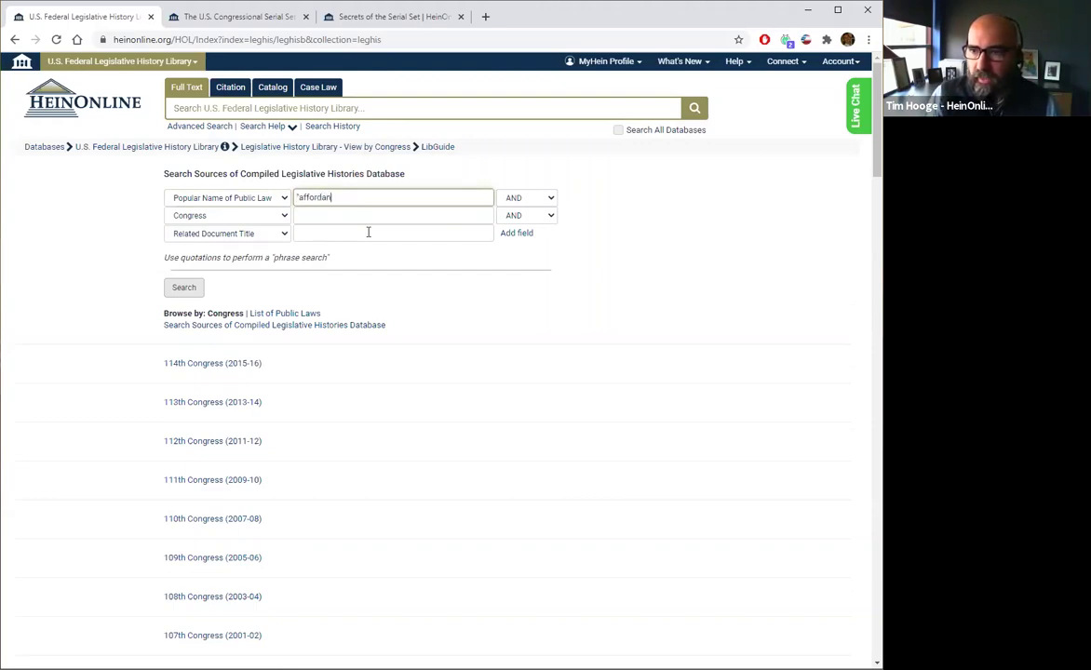
key(BackSpace)
key(BackSpace)
key(BackSpace)
text(b)
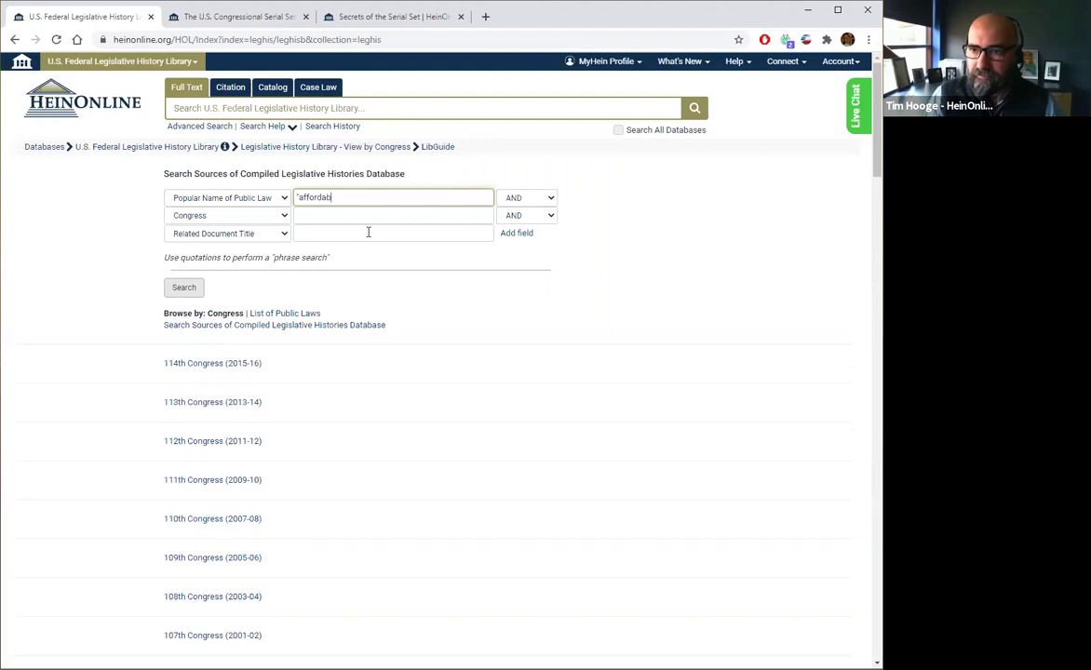
text(le care")
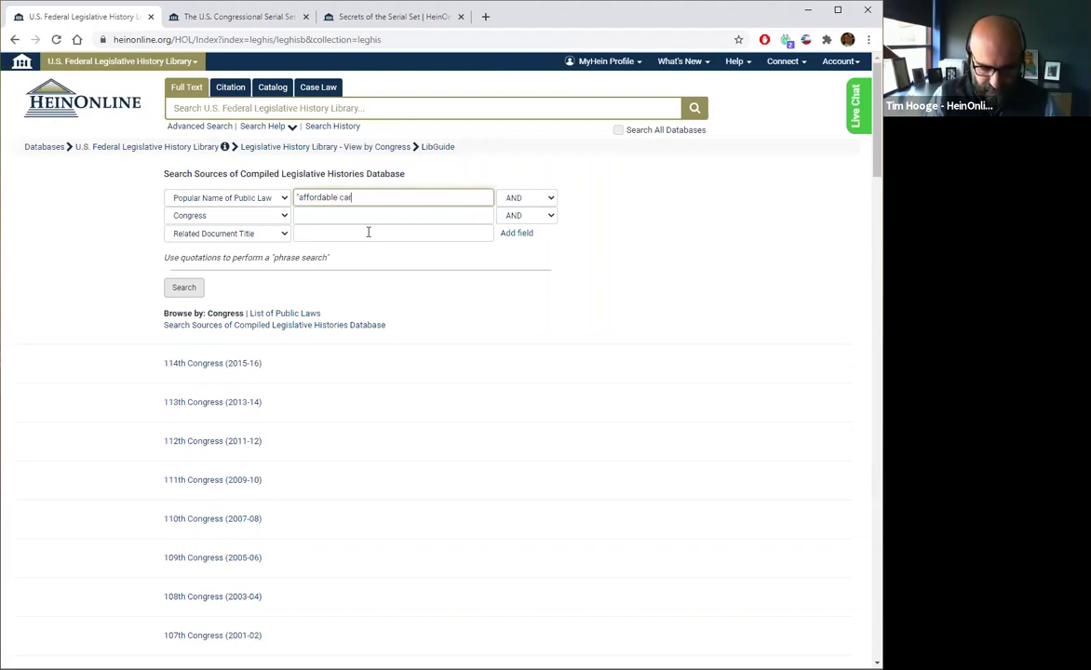
click(181, 292)
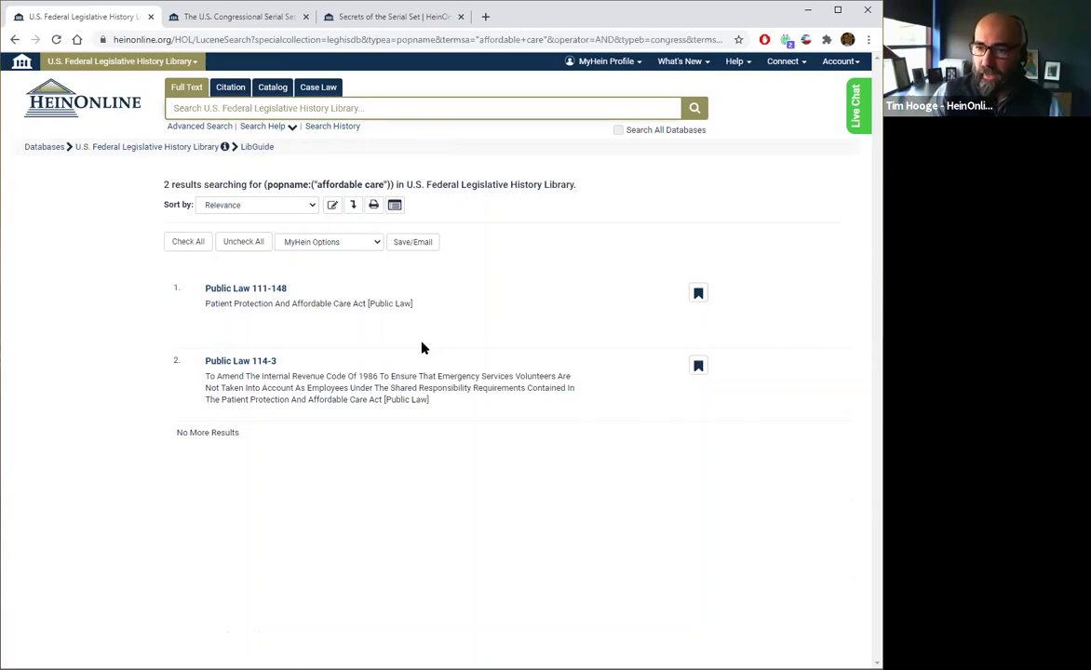
Open the Public Law 111-148 entry and review its list of legislative histories and citing sources.
click(270, 292)
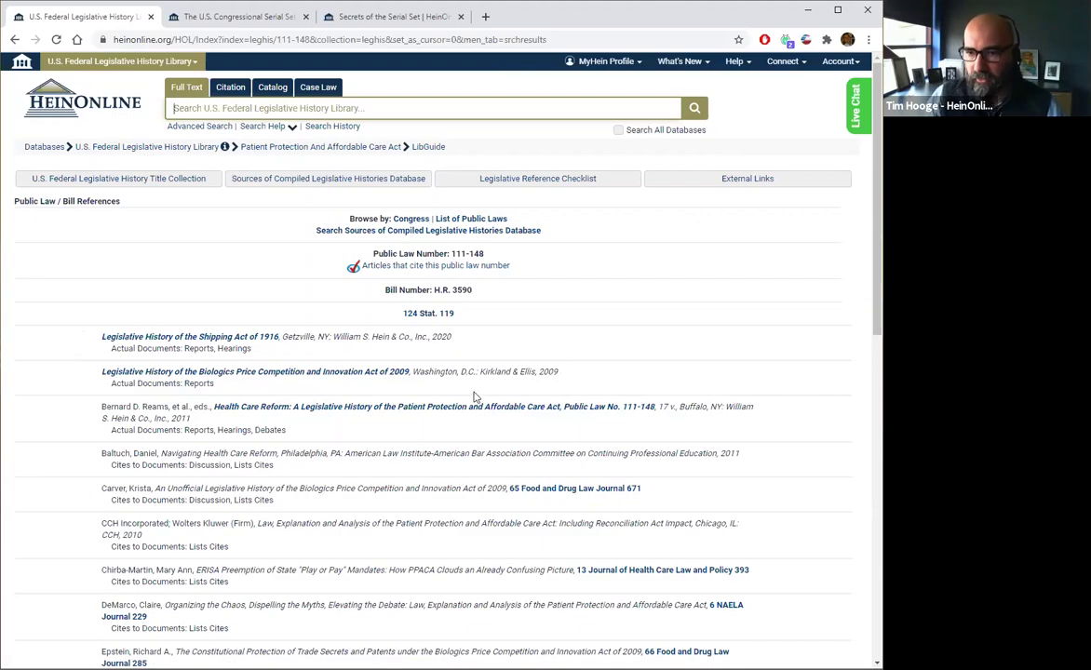
scroll(372, 326, down, 2)
scroll(250, 292, down, 3)
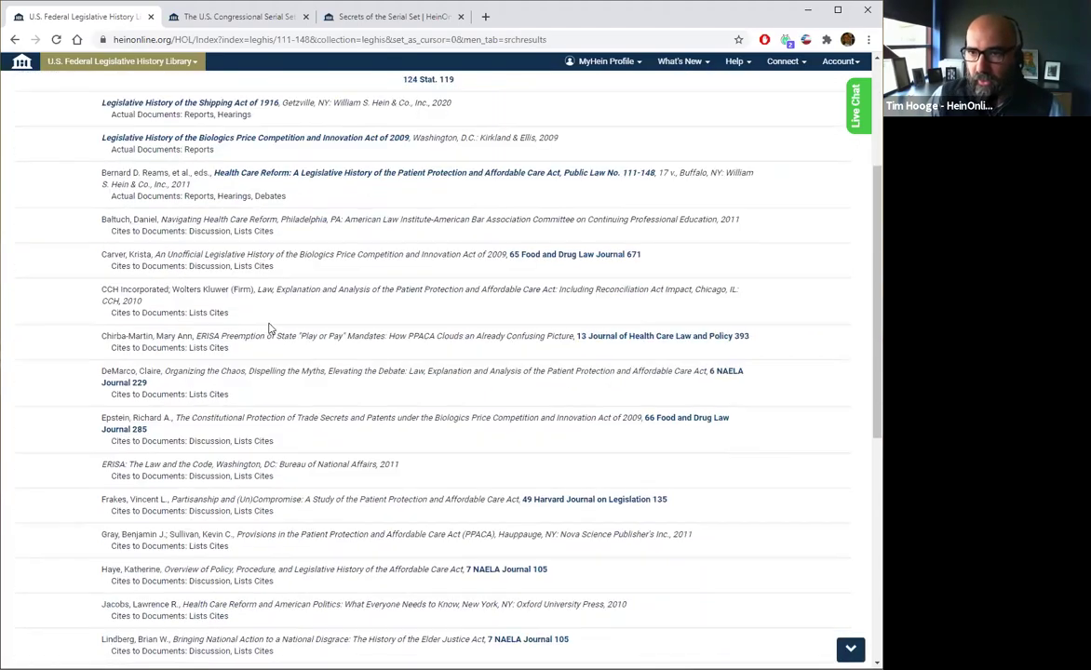
scroll(275, 319, up, 2)
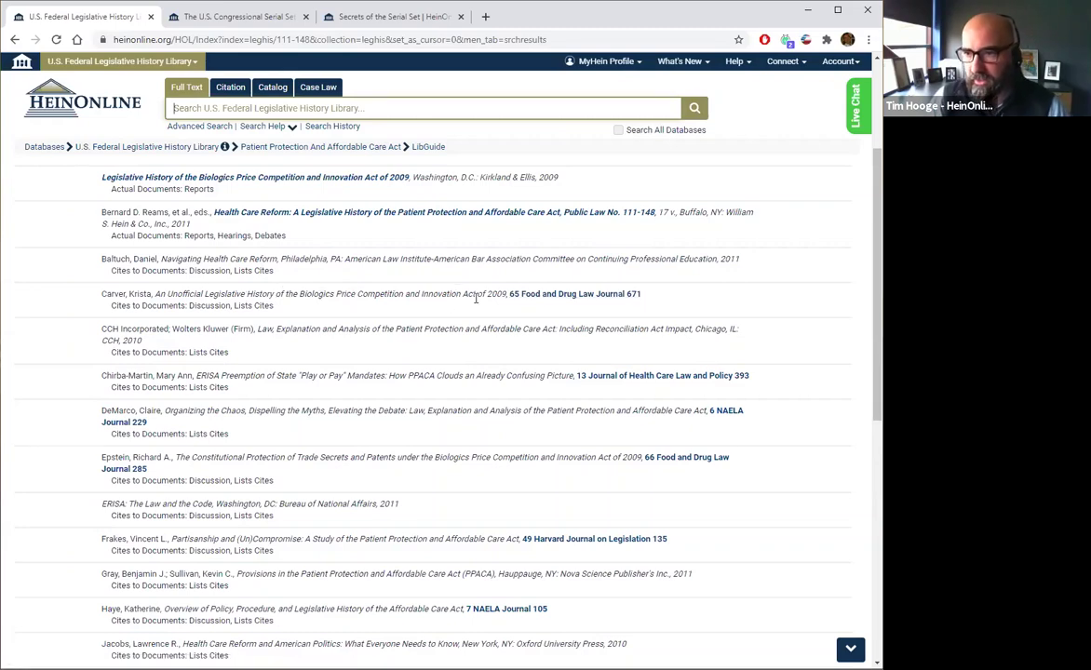
scroll(517, 324, down, 1)
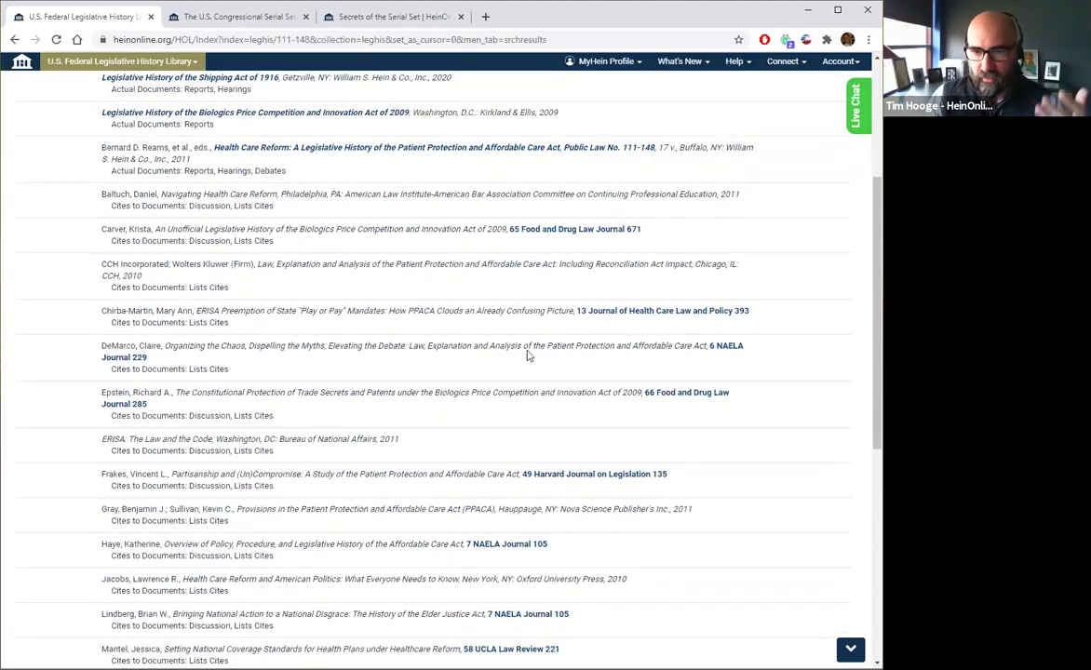
Open the cumulative contents of Health Care Reform: A Legislative History of the Patient Protection and Affordable Care Act.
scroll(487, 398, up, 3)
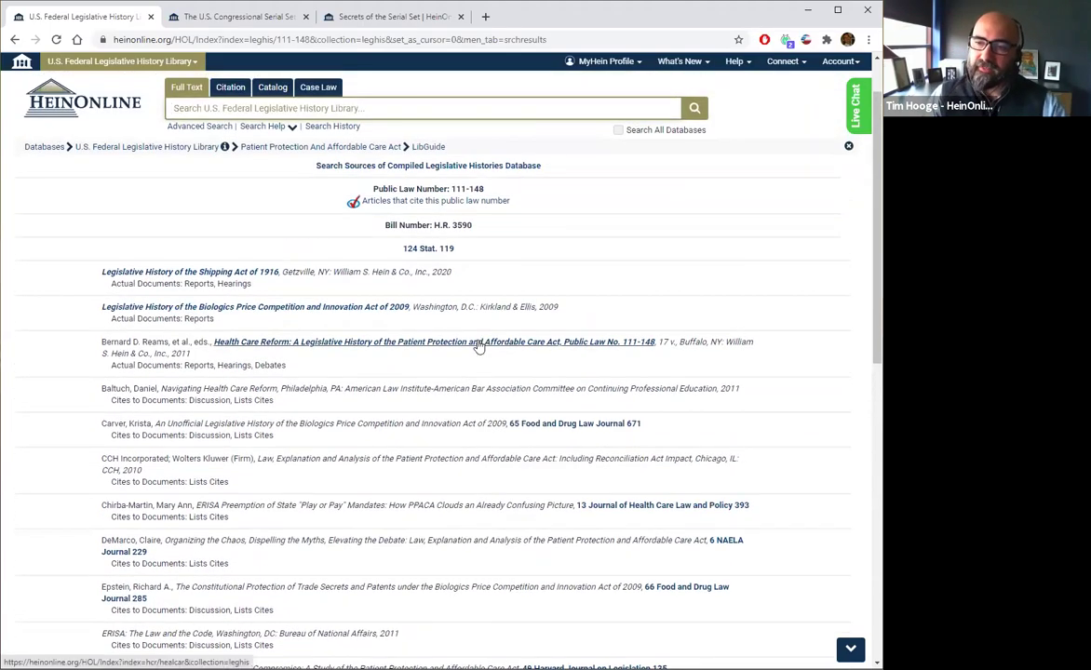
click(477, 346)
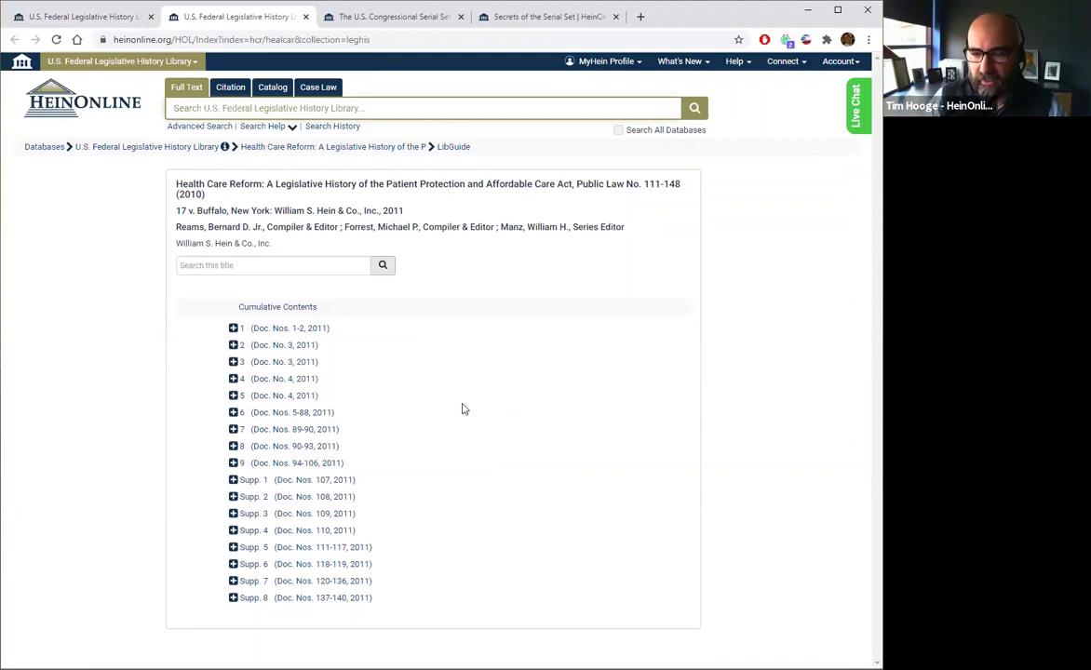
click(294, 311)
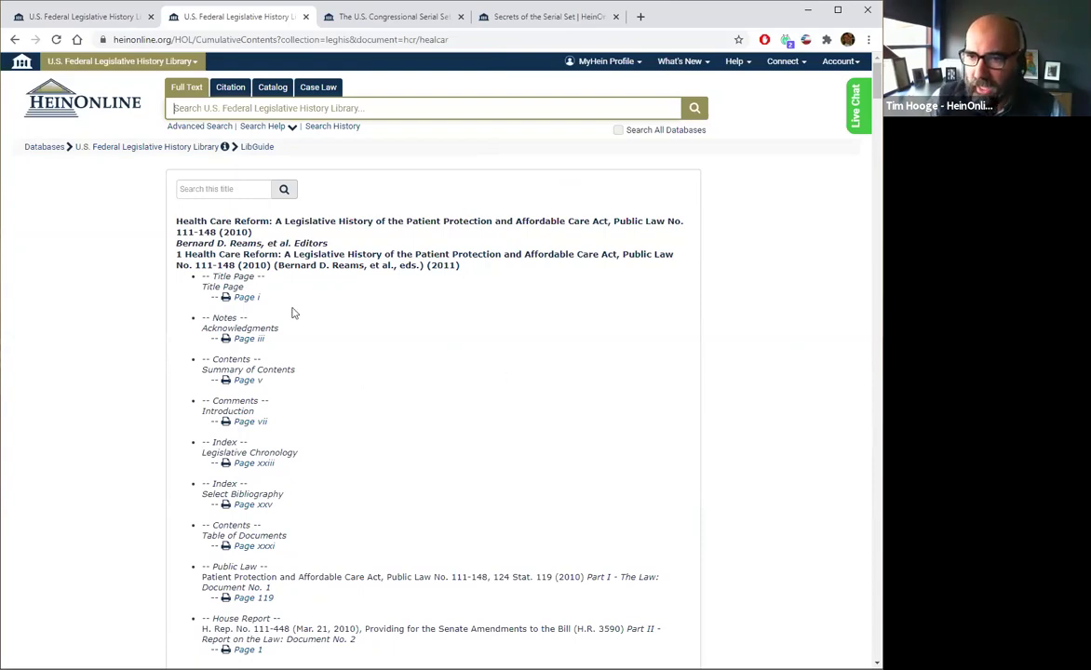
Open the public law text, Document No. 1 at page 119, from volume 1 and read through its table of contents.
scroll(272, 286, down, 1)
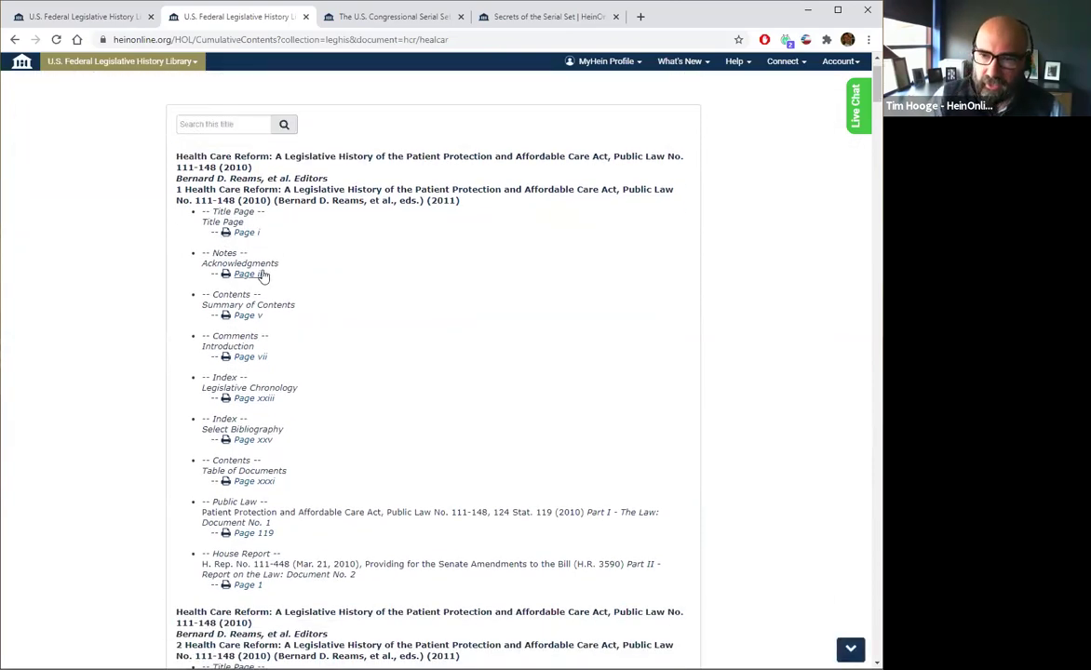
scroll(263, 273, down, 1)
scroll(265, 236, down, 2)
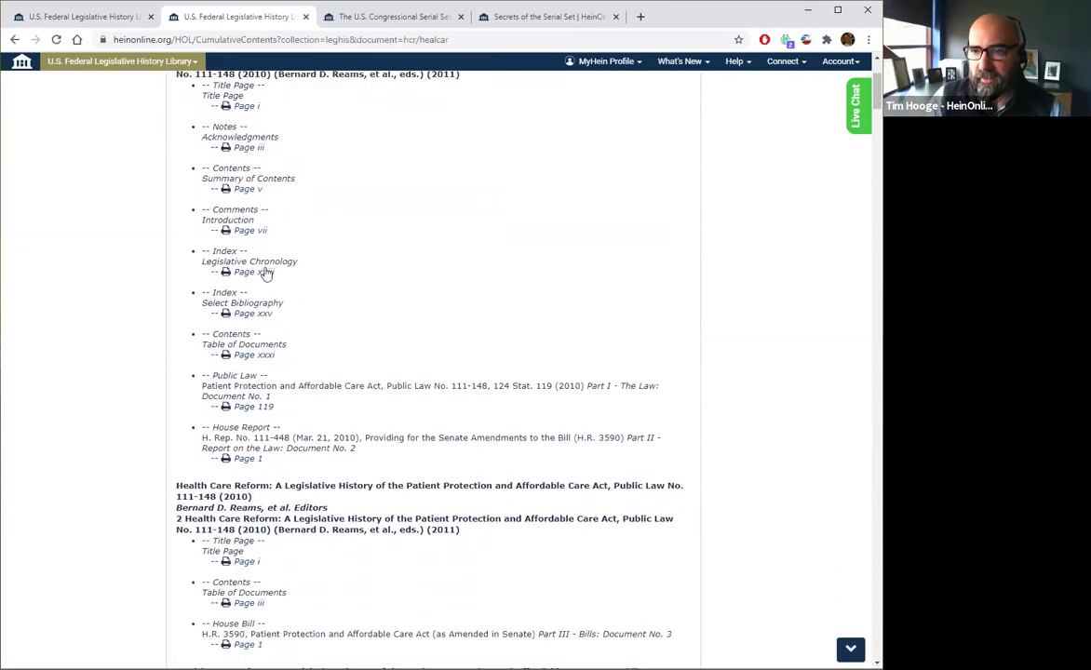
scroll(268, 240, down, 2)
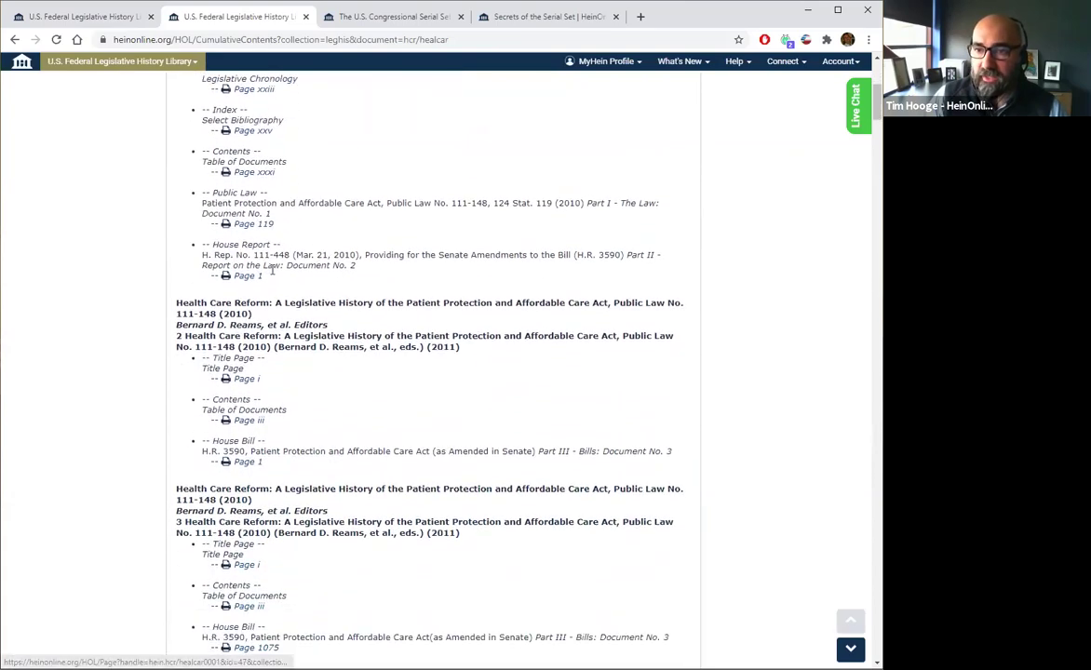
click(264, 214)
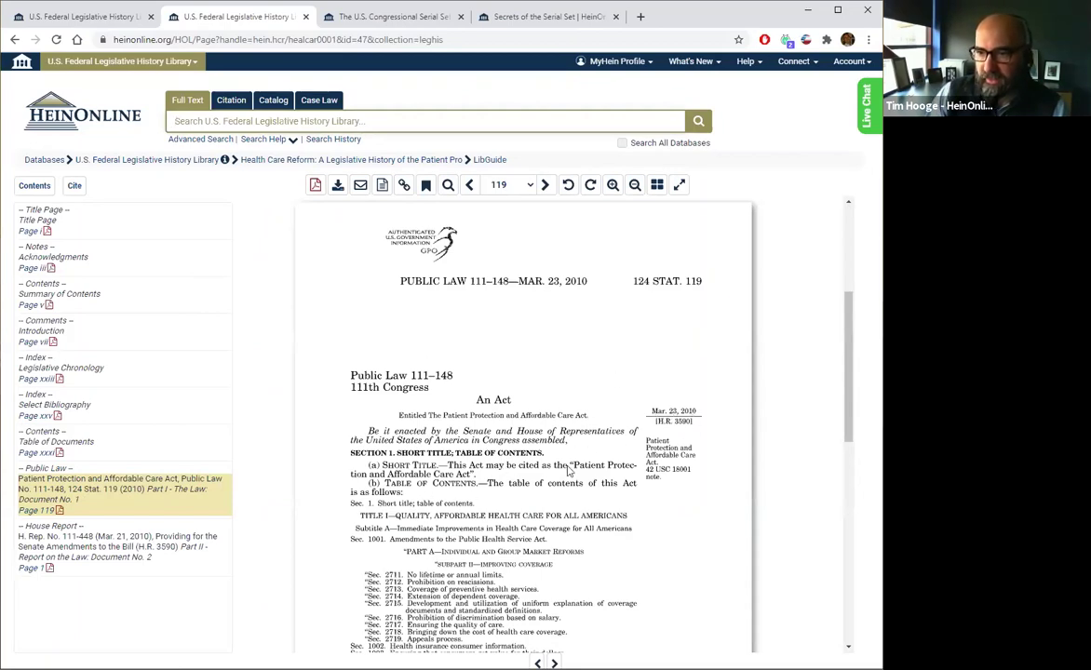
scroll(456, 465, down, 3)
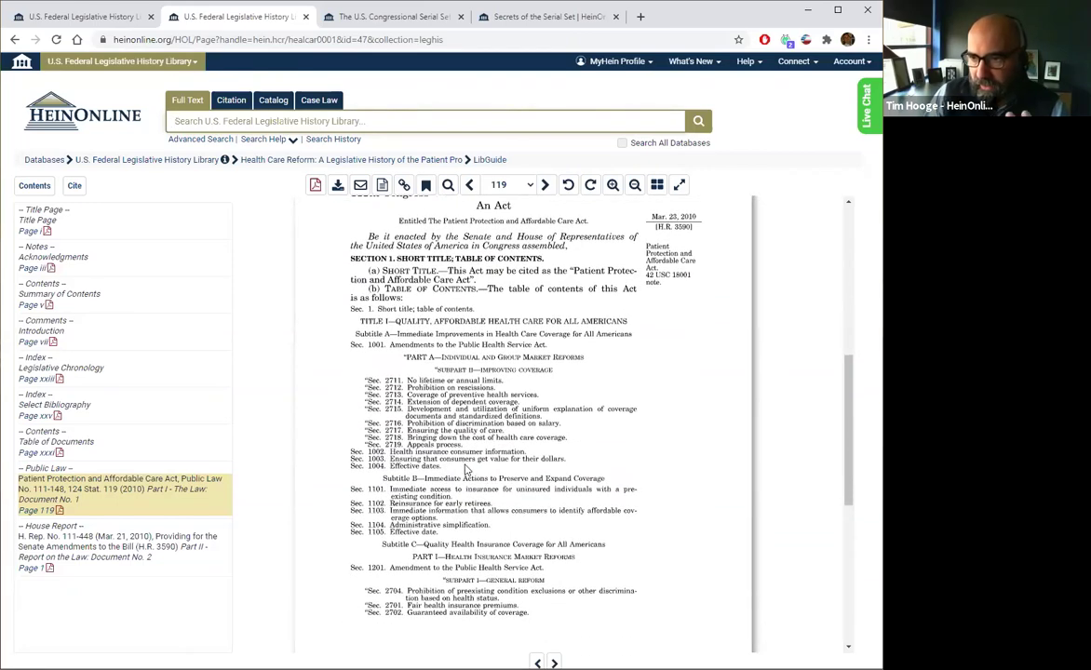
Return to the Health Care Reform cumulative contents and examine the House report and H.R. 3590 bill documents in volumes 1 to 5.
scroll(466, 471, down, 2)
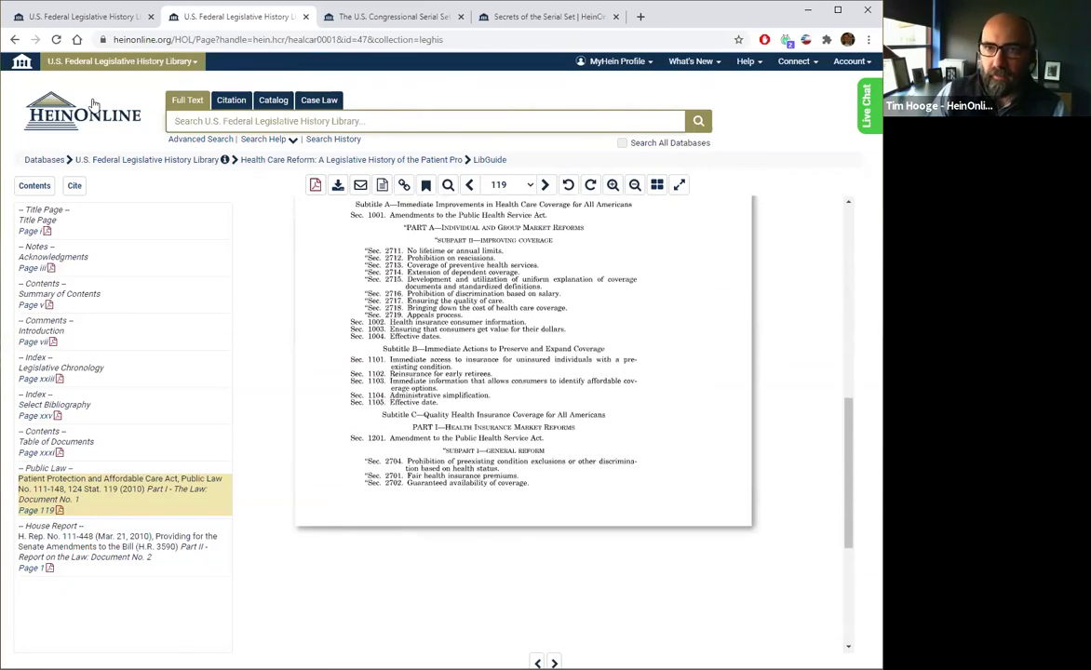
click(14, 39)
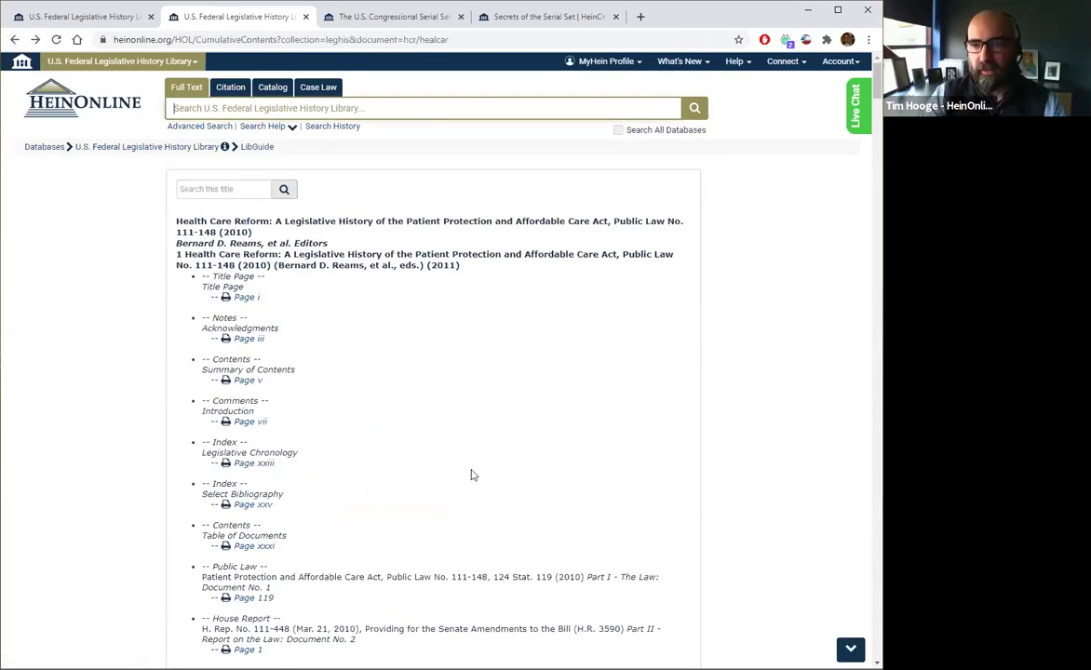
scroll(457, 479, down, 3)
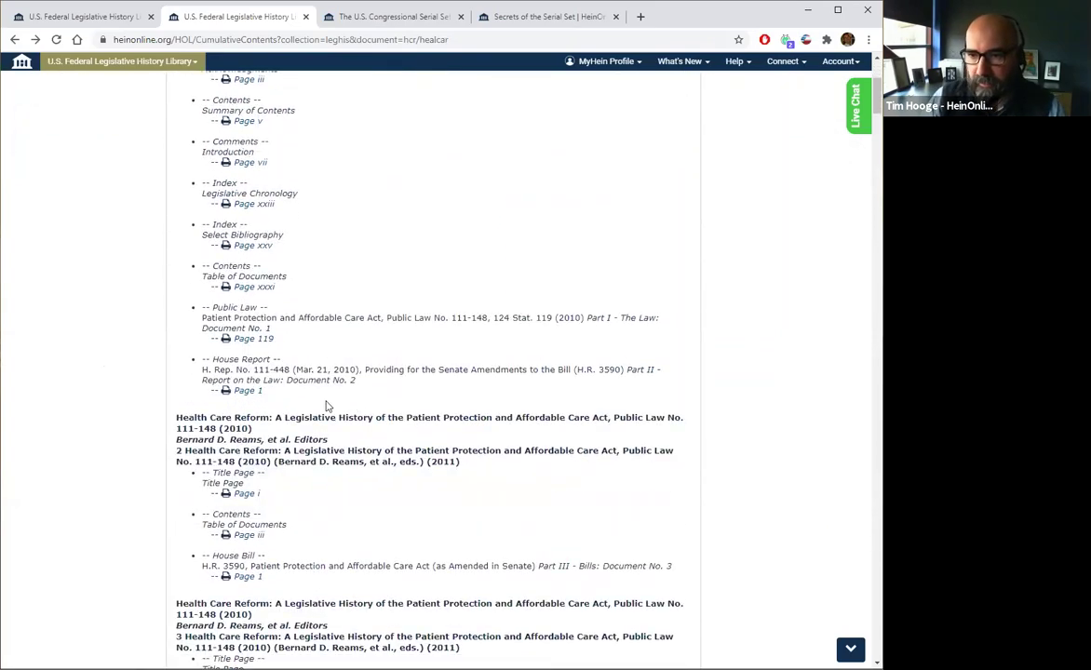
scroll(331, 372, down, 1)
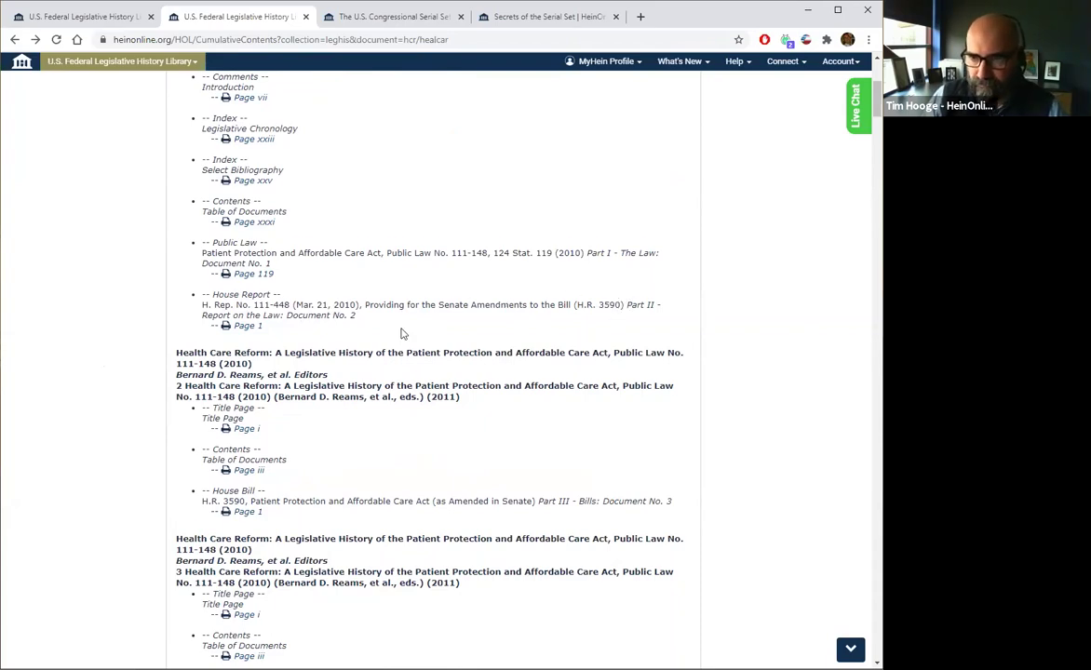
scroll(284, 353, down, 3)
scroll(284, 353, down, 3)
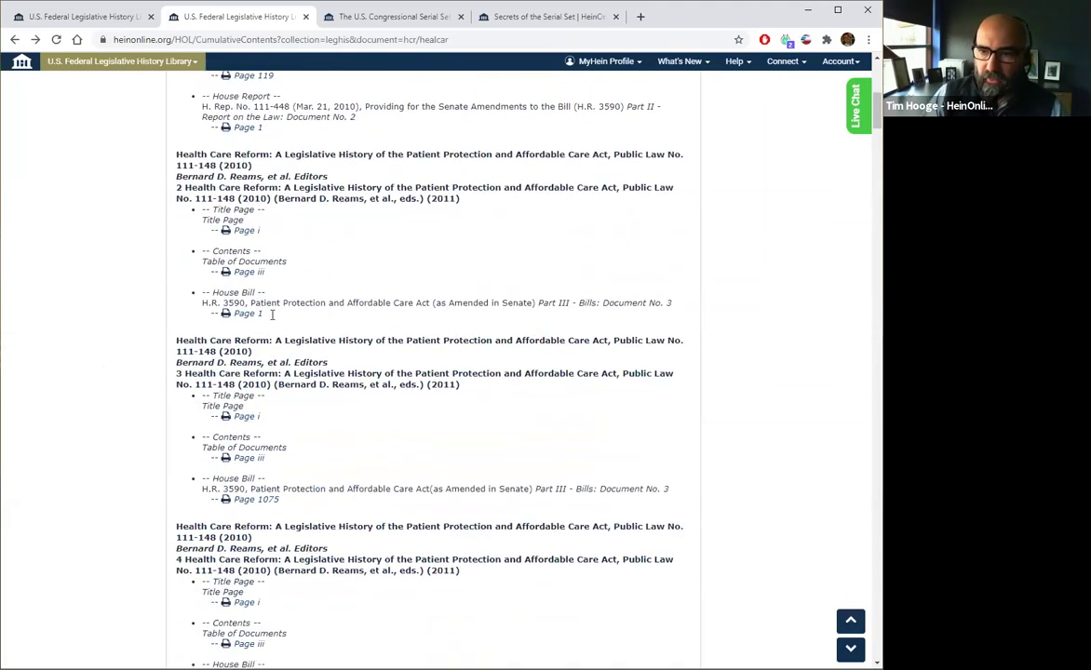
scroll(257, 366, down, 2)
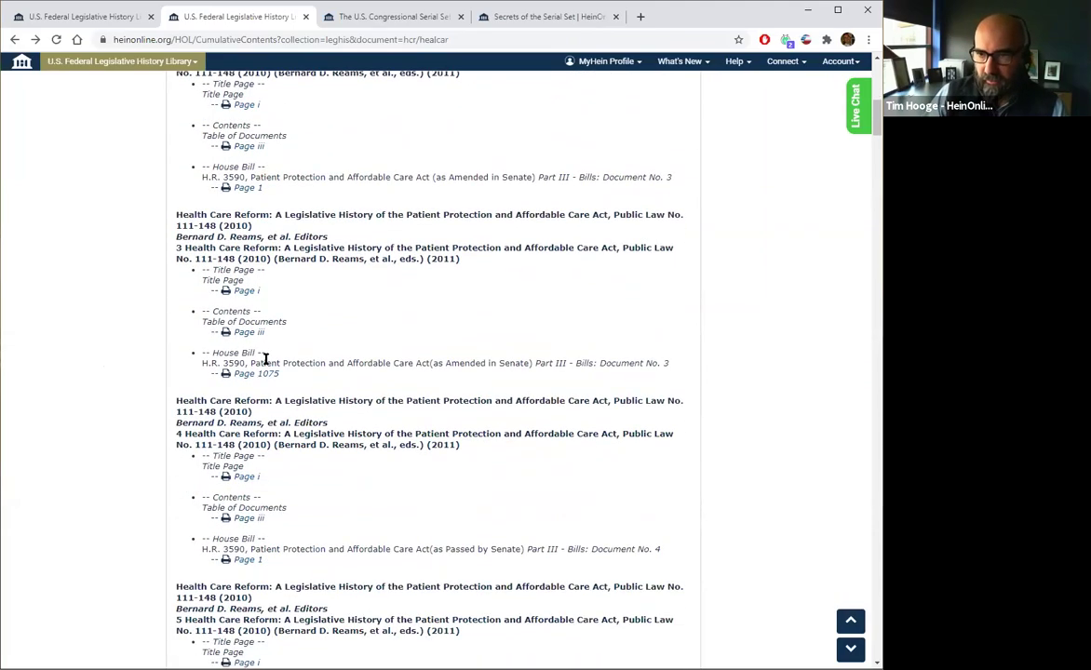
scroll(270, 364, down, 8)
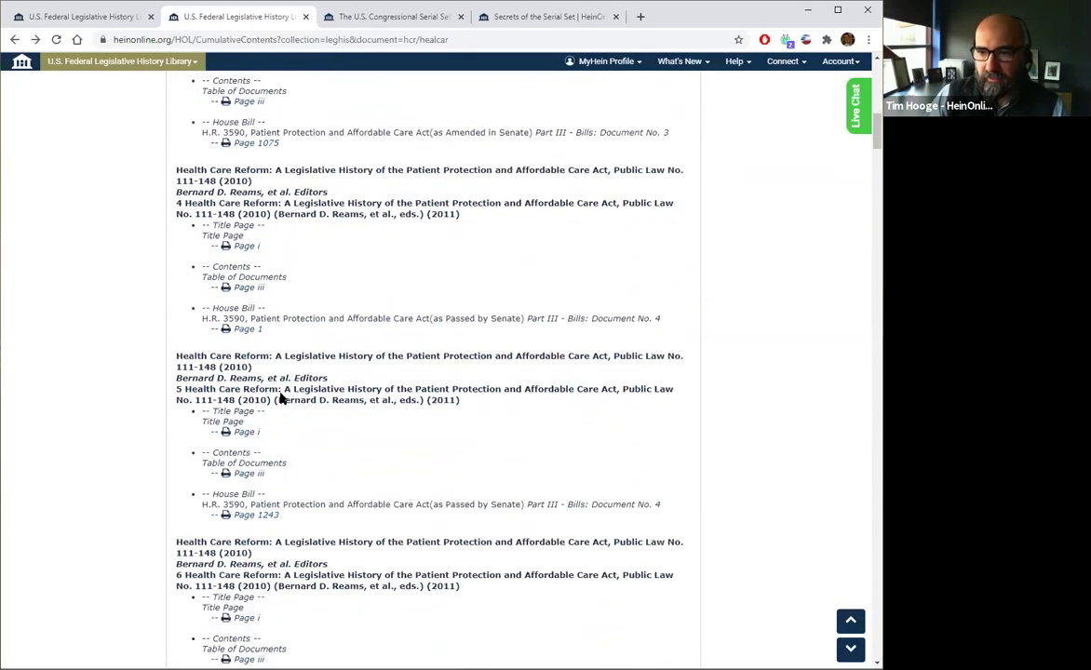
scroll(332, 299, down, 7)
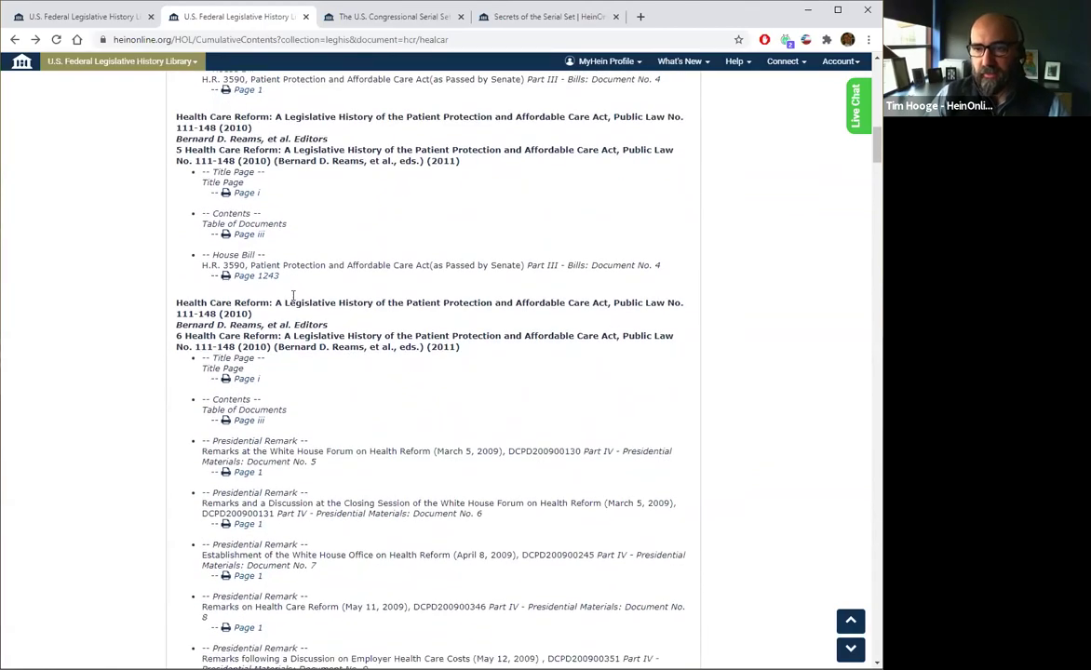
Examine the presidential materials and Congressional Record remarks listed in volume 6, then return to the start of the contents.
scroll(289, 242, down, 3)
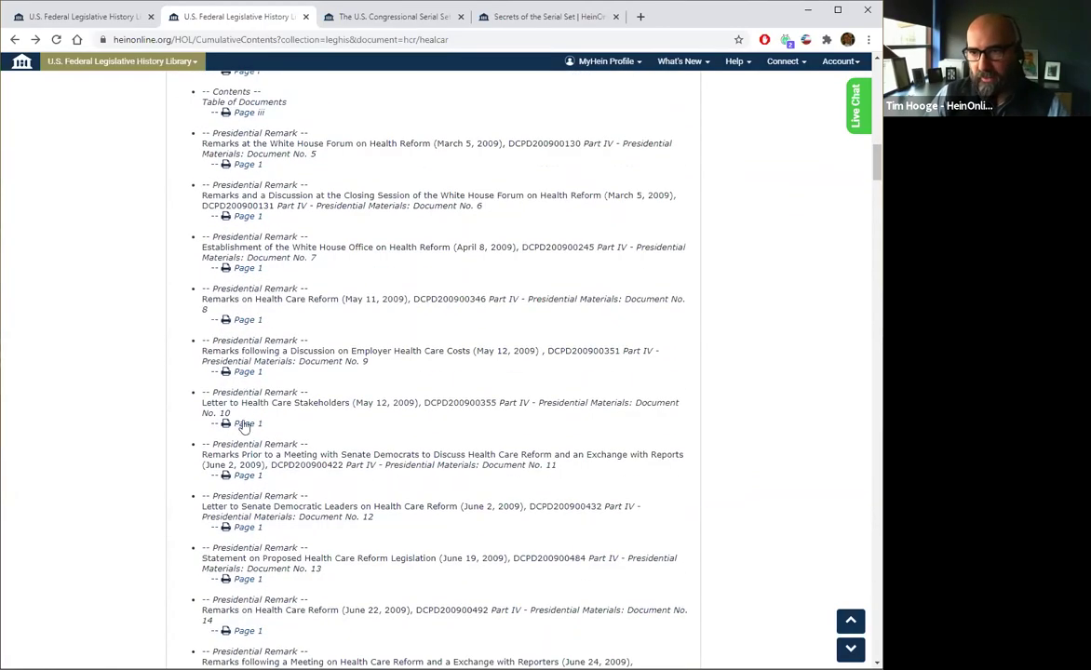
scroll(244, 424, down, 2)
scroll(243, 426, down, 16)
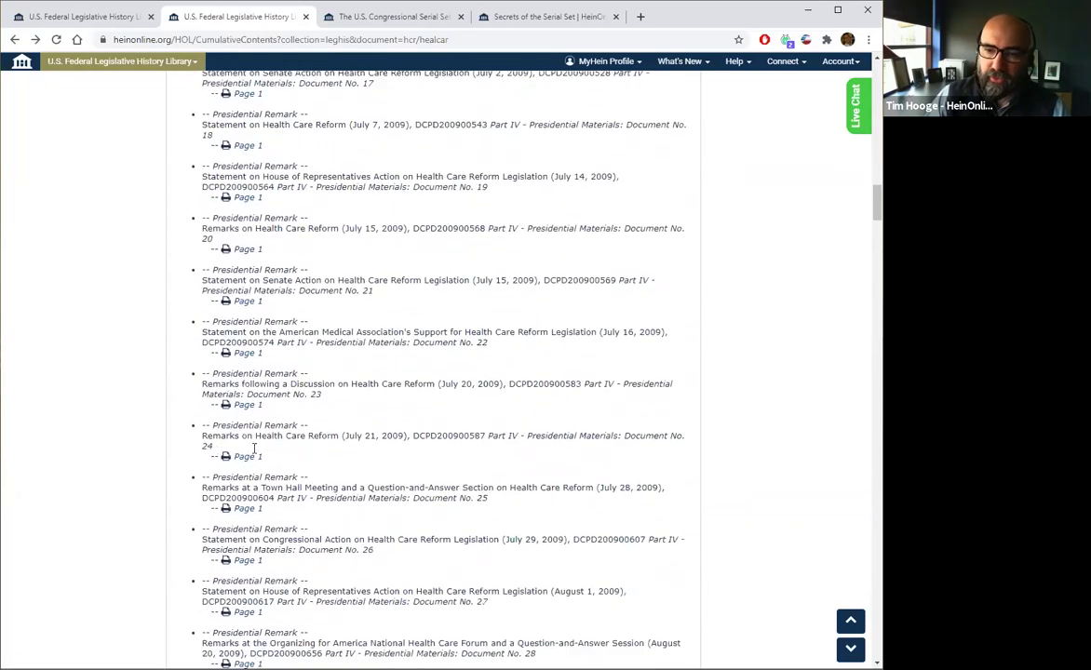
scroll(256, 473, down, 19)
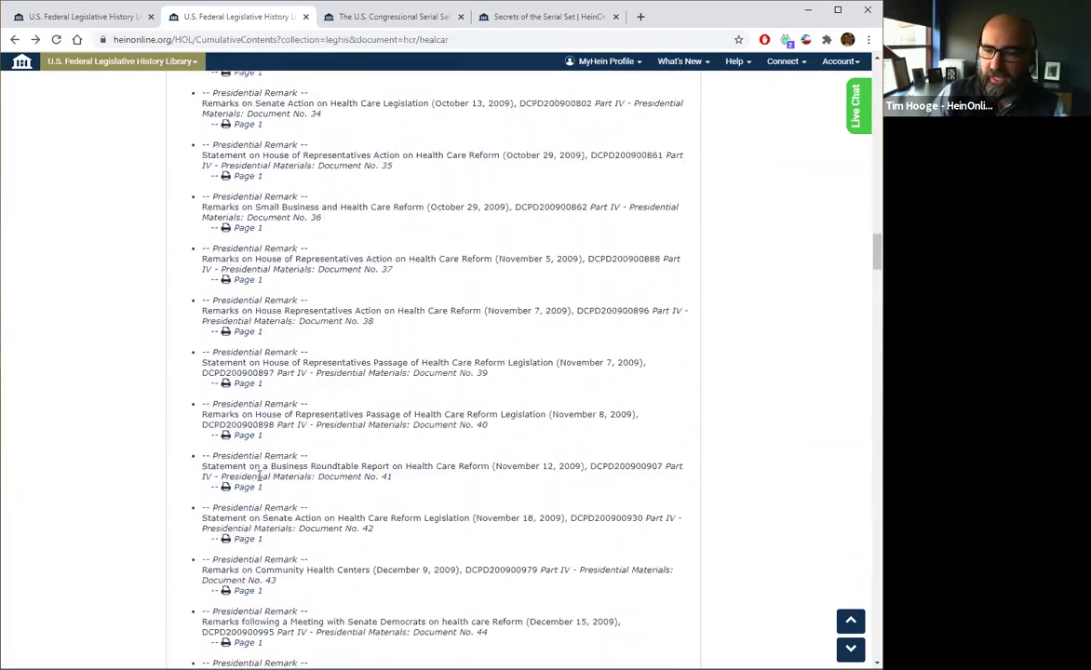
scroll(259, 474, down, 14)
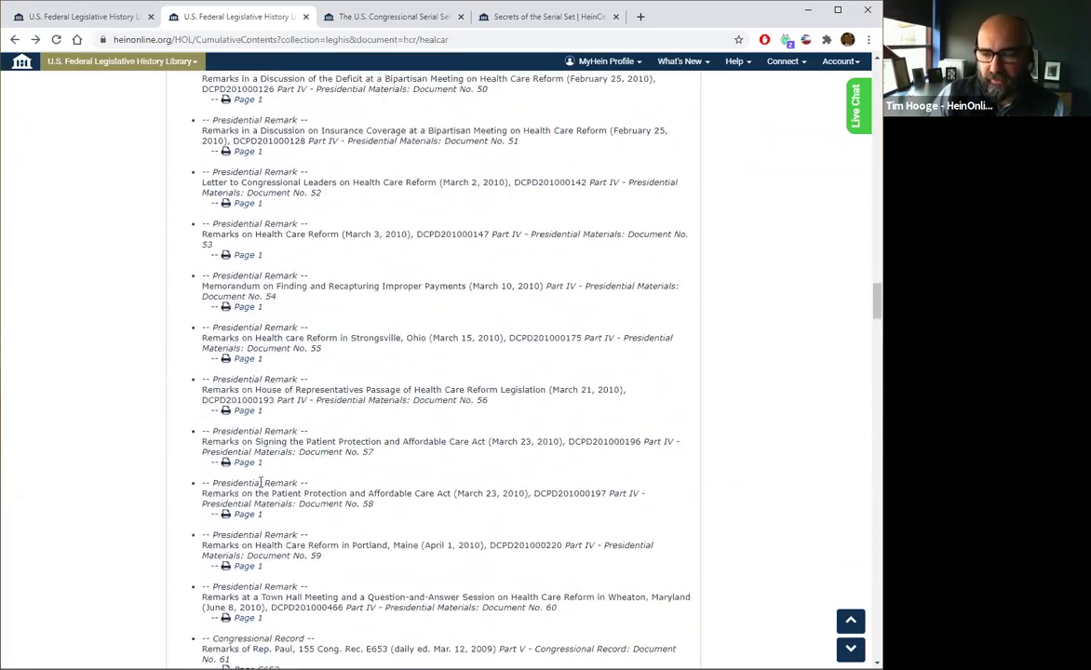
scroll(260, 482, down, 6)
scroll(261, 482, down, 3)
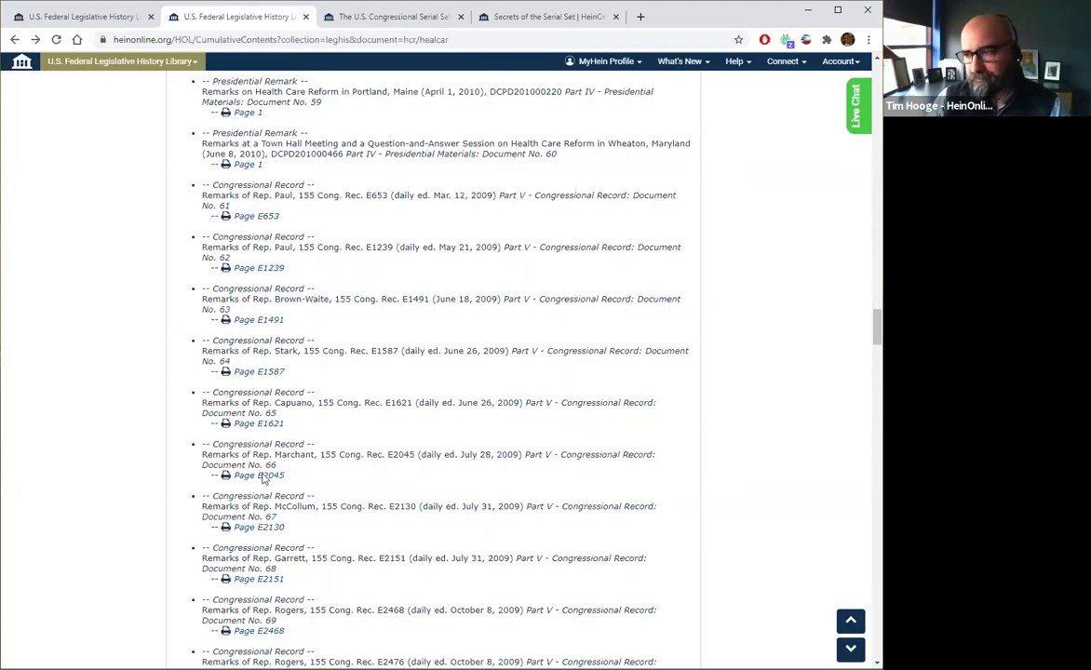
scroll(496, 338, up, 1)
scroll(433, 372, up, 20)
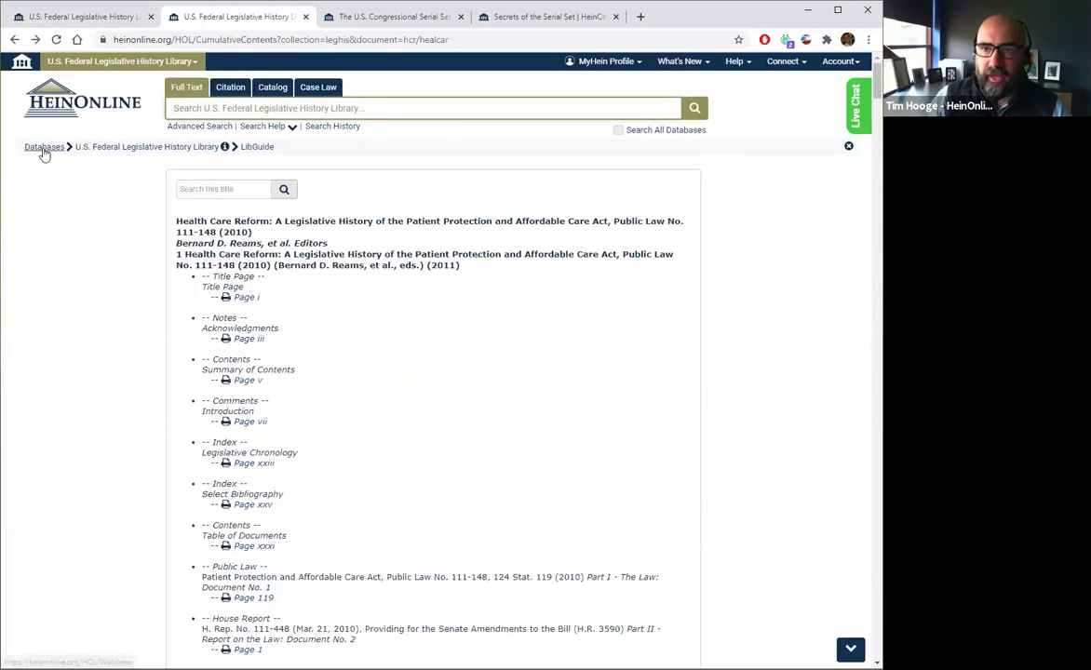
From the list of all databases, open the U.S. Statutes at Large volume index and review its coverage down to volume 1.
click(42, 148)
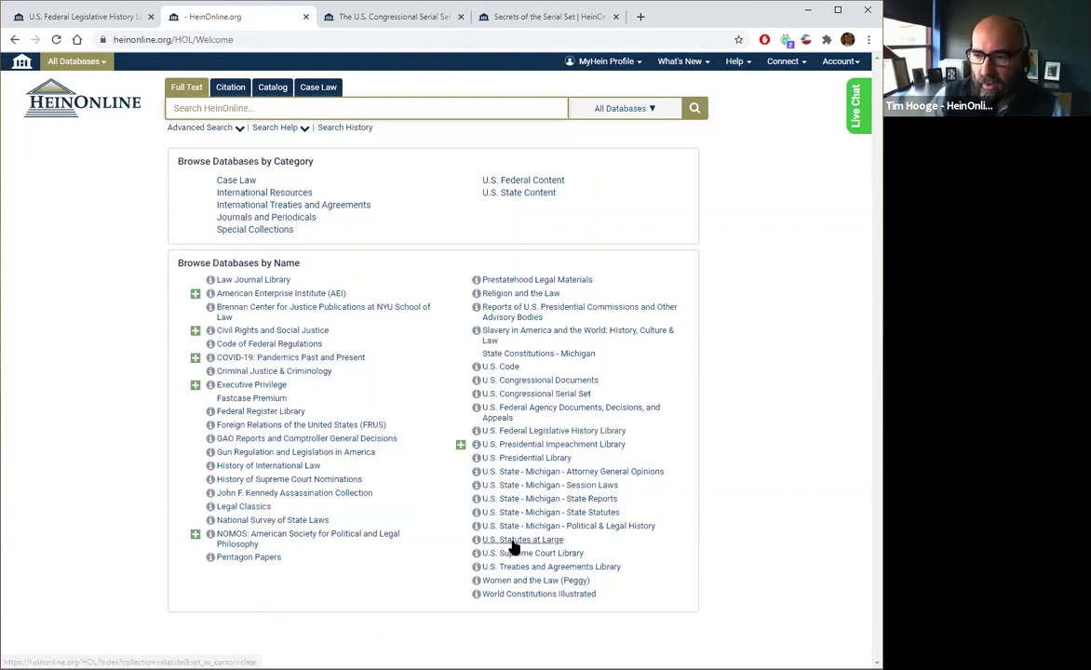
mouse_move(511, 542)
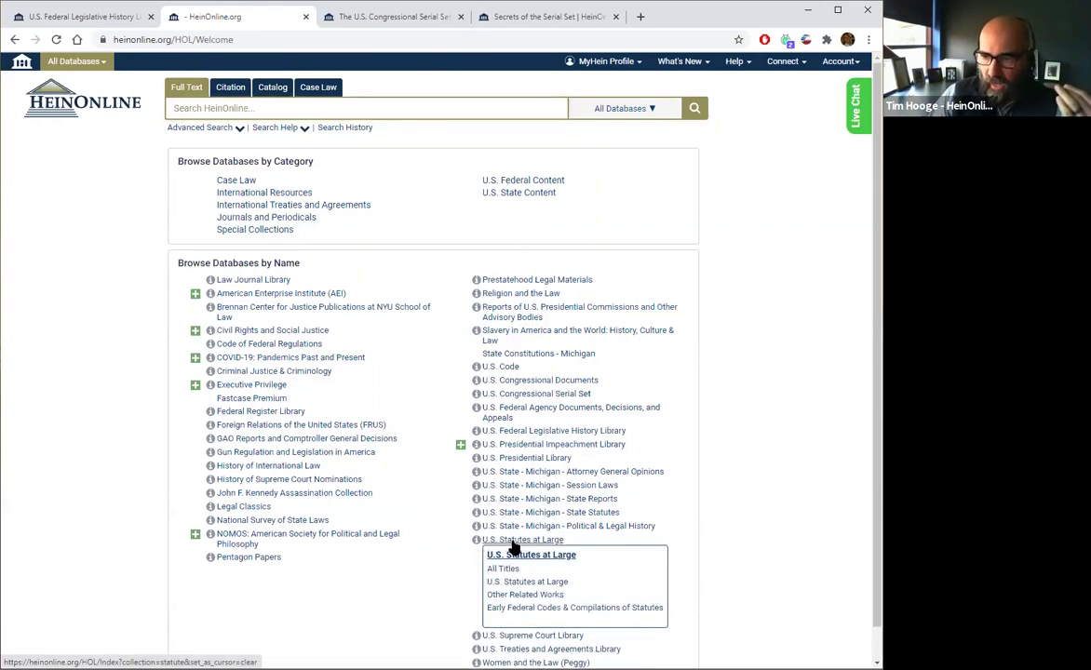
click(521, 583)
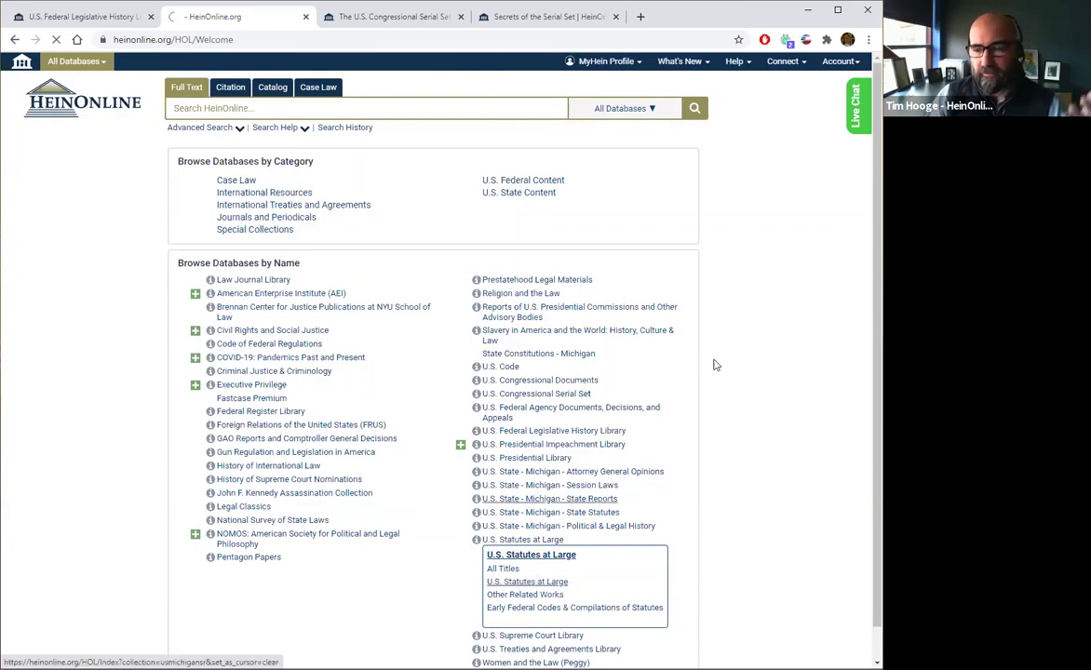
scroll(849, 422, down, 15)
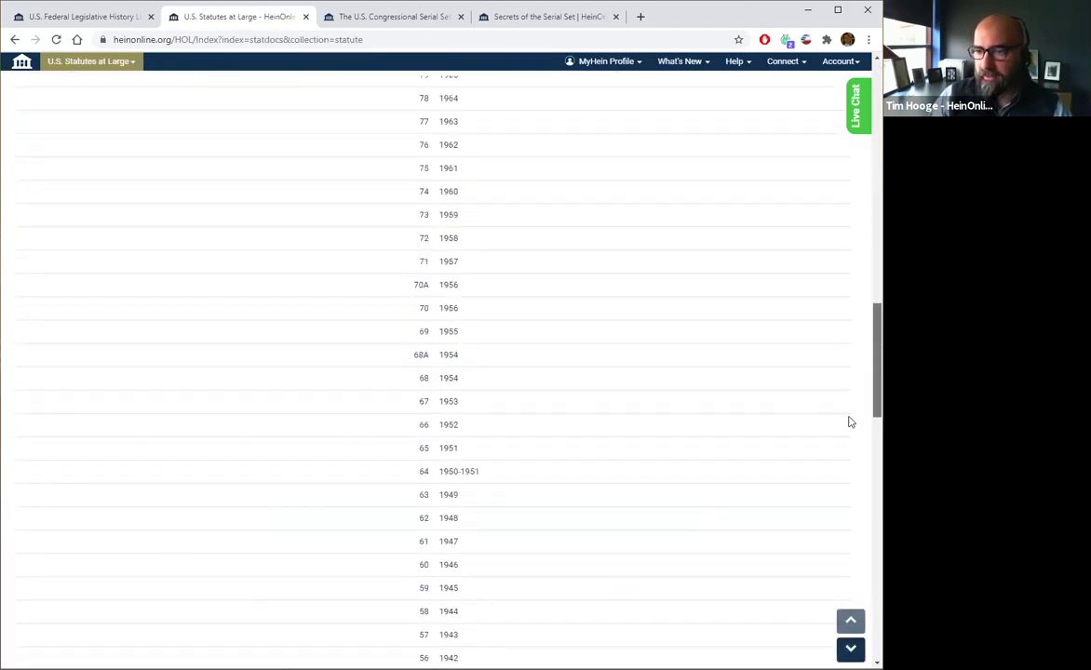
scroll(849, 421, down, 15)
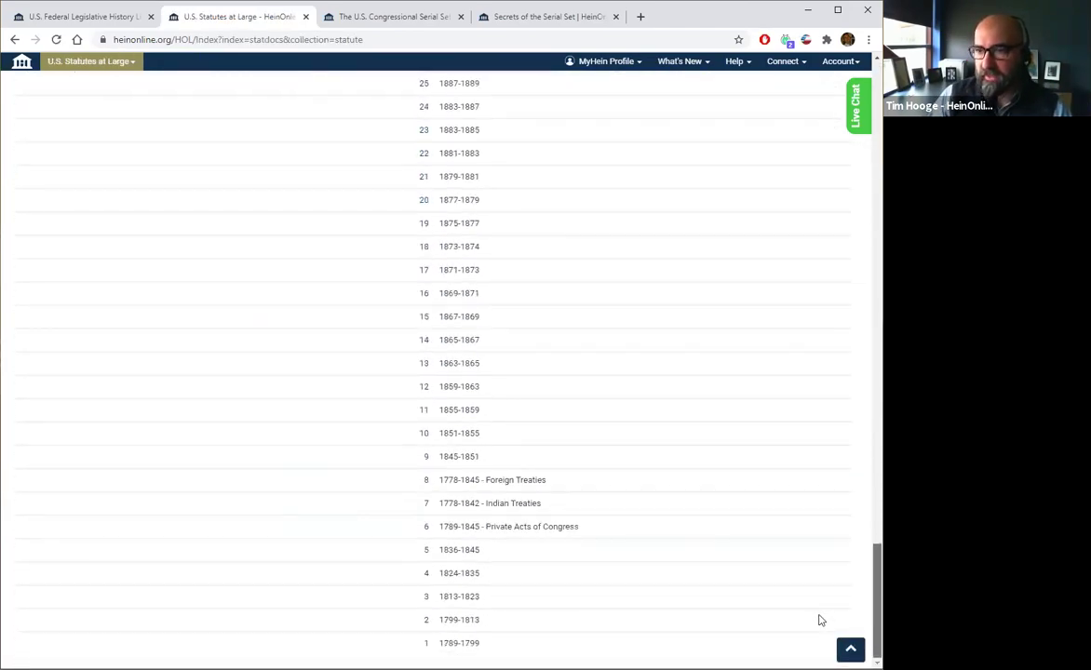
scroll(820, 621, up, 18)
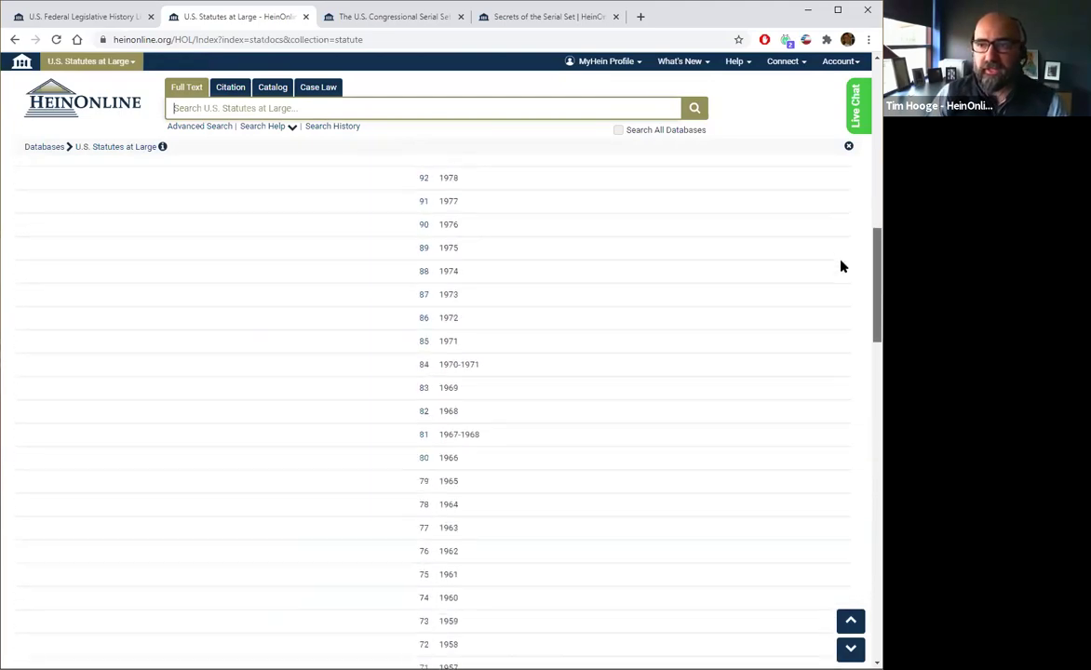
scroll(841, 252, up, 3)
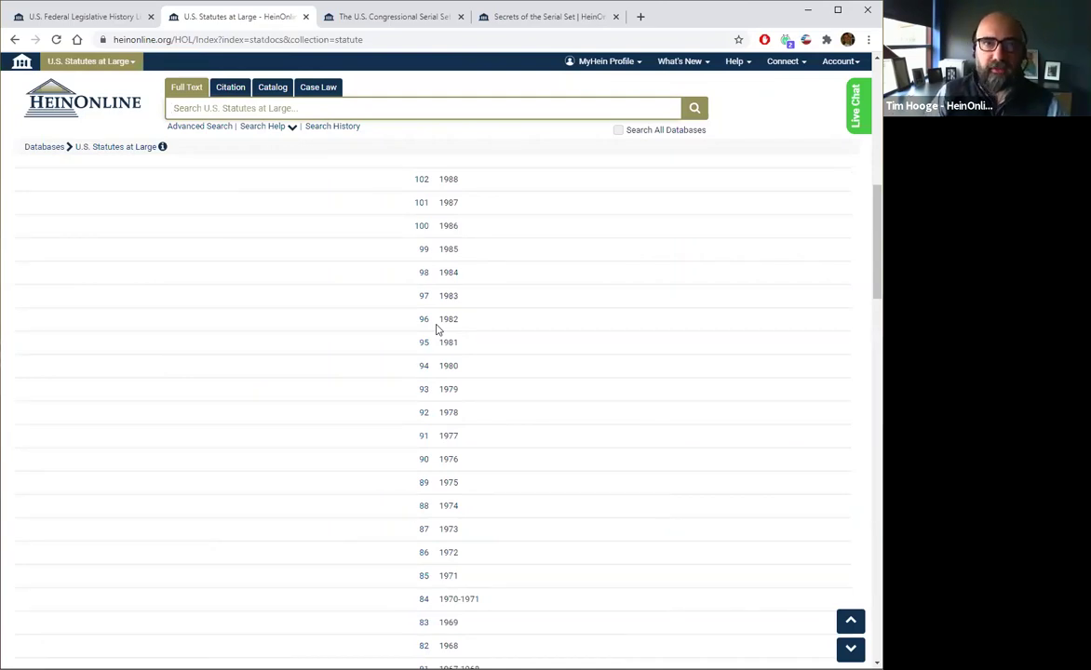
Return to the database list, open GAO Reports and Comptroller General Decisions, and look over its alphabetical title list.
click(14, 39)
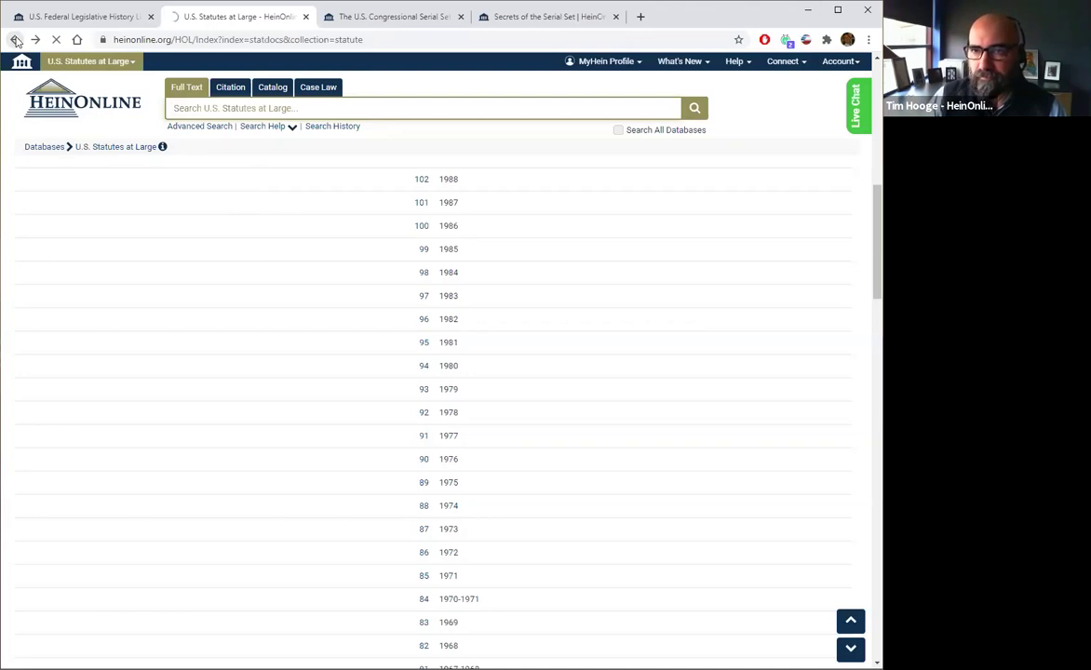
click(13, 40)
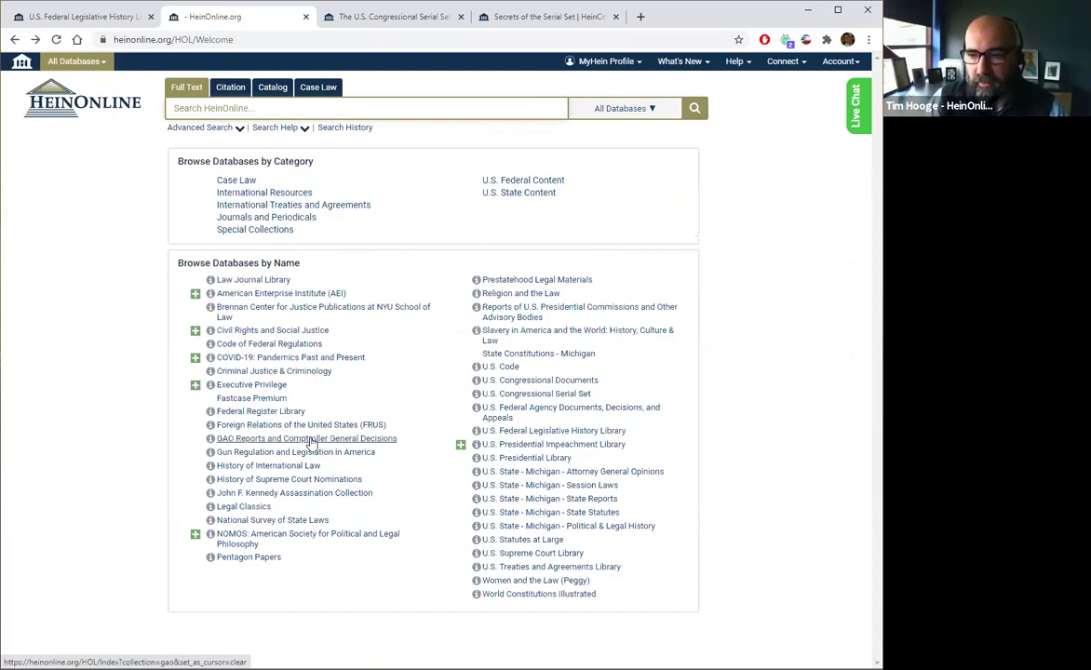
mouse_move(310, 443)
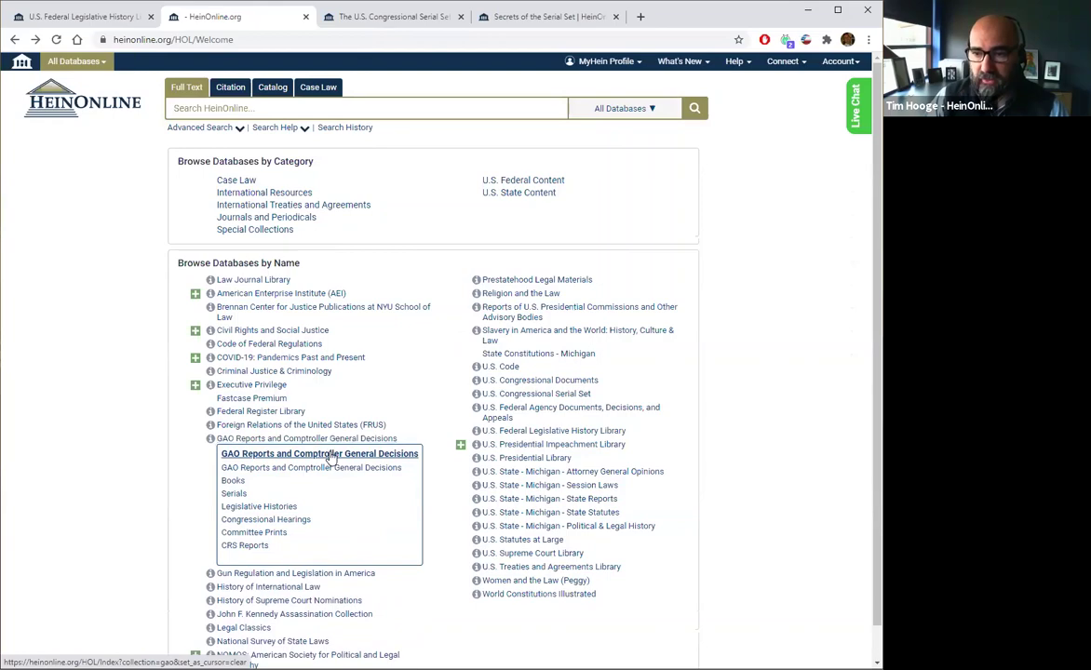
click(330, 455)
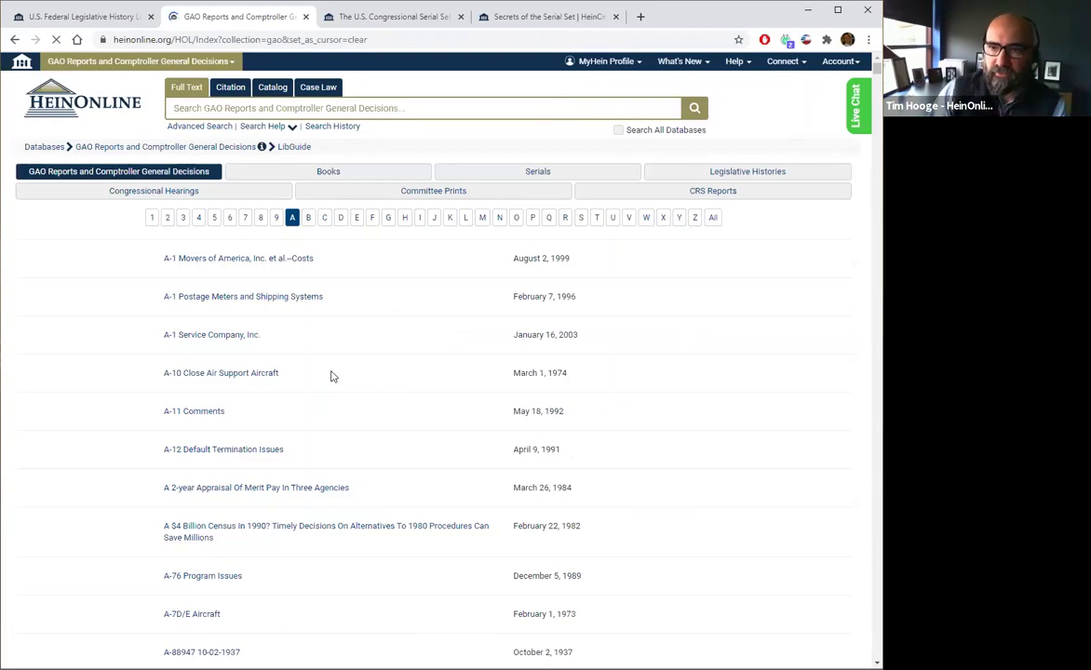
scroll(354, 409, down, 3)
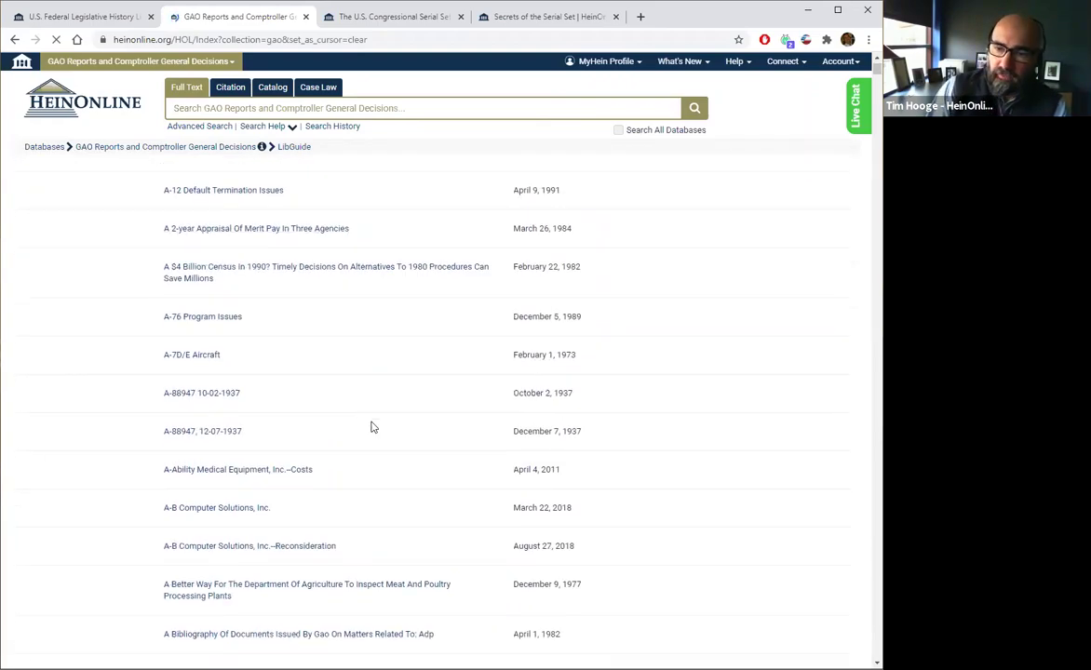
scroll(370, 427, down, 1)
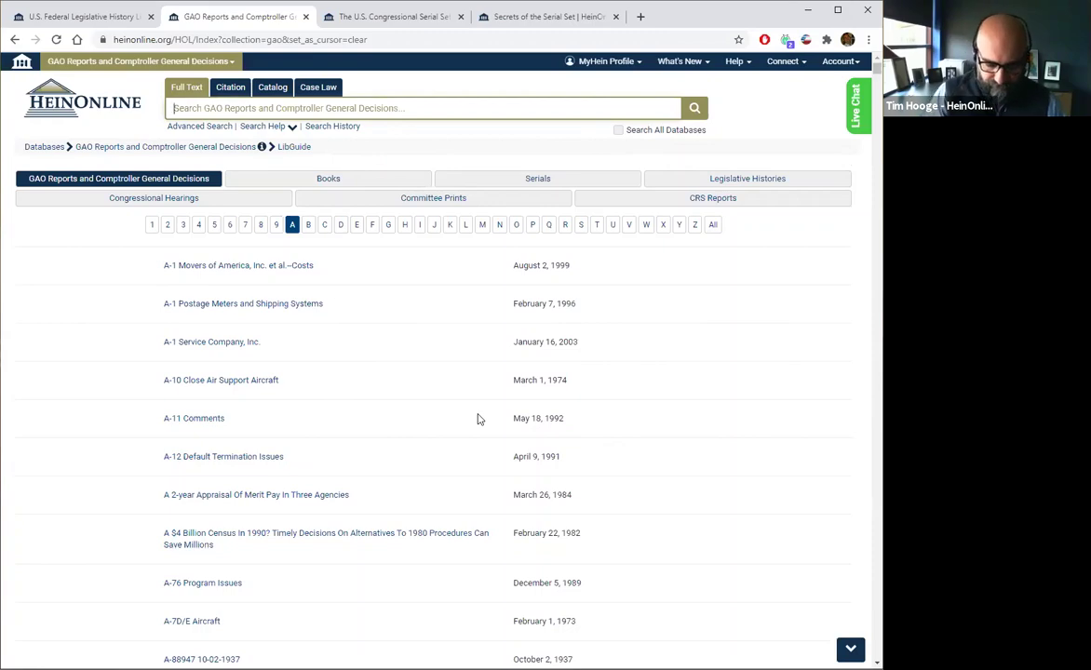
Search the full text of GAO Reports and Comptroller General Decisions for the exact phrase "aircraft carrier".
text(1)
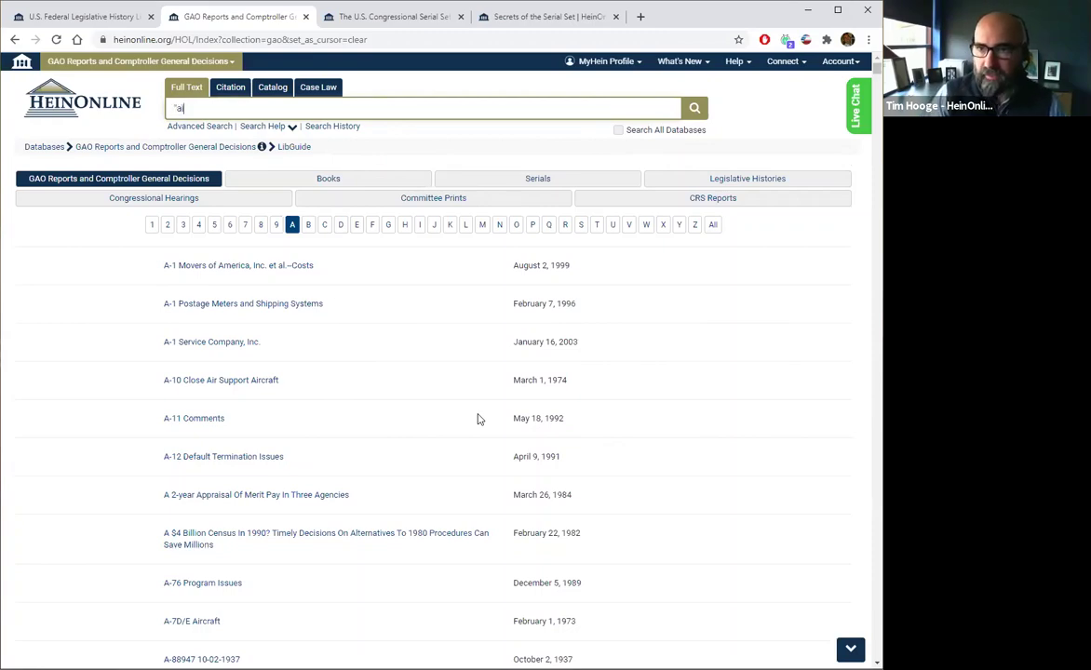
key(BackSpace)
key(BackSpace)
key(BackSpace)
text(aircraft carrier)
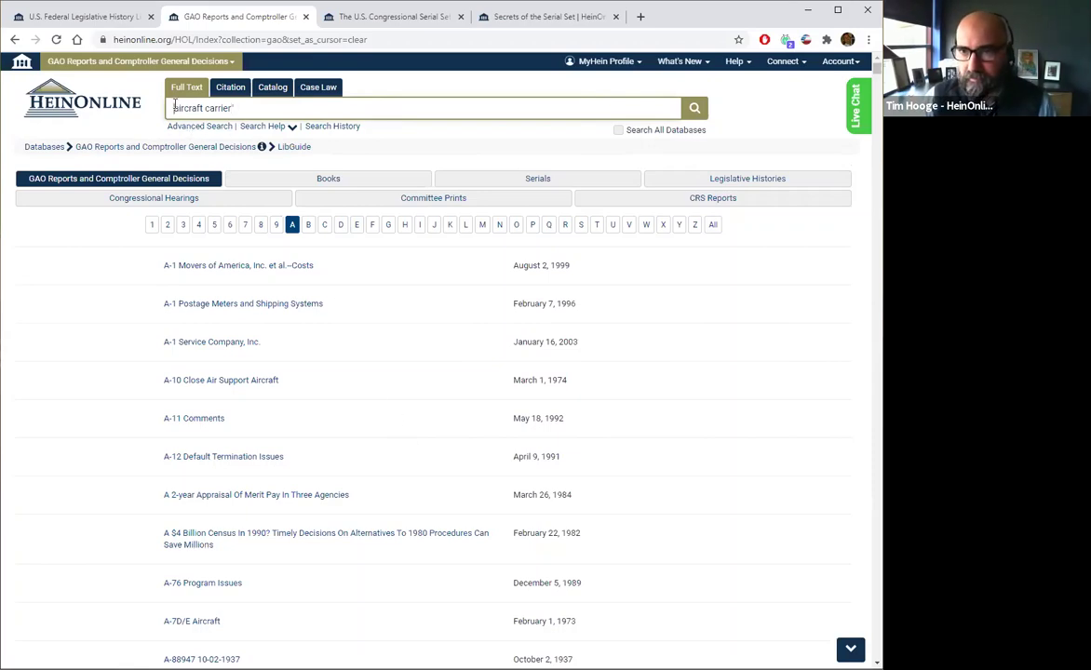
click(174, 106)
text(")
click(695, 108)
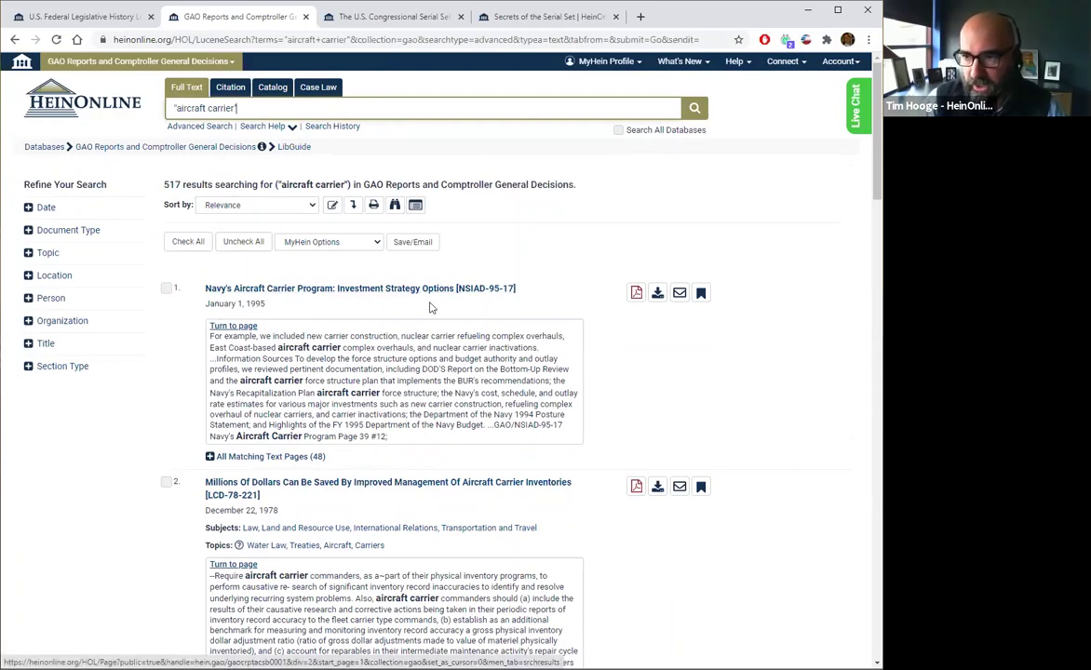
Review the top "aircraft carrier" search results, then return to the list of all databases.
scroll(429, 433, down, 1)
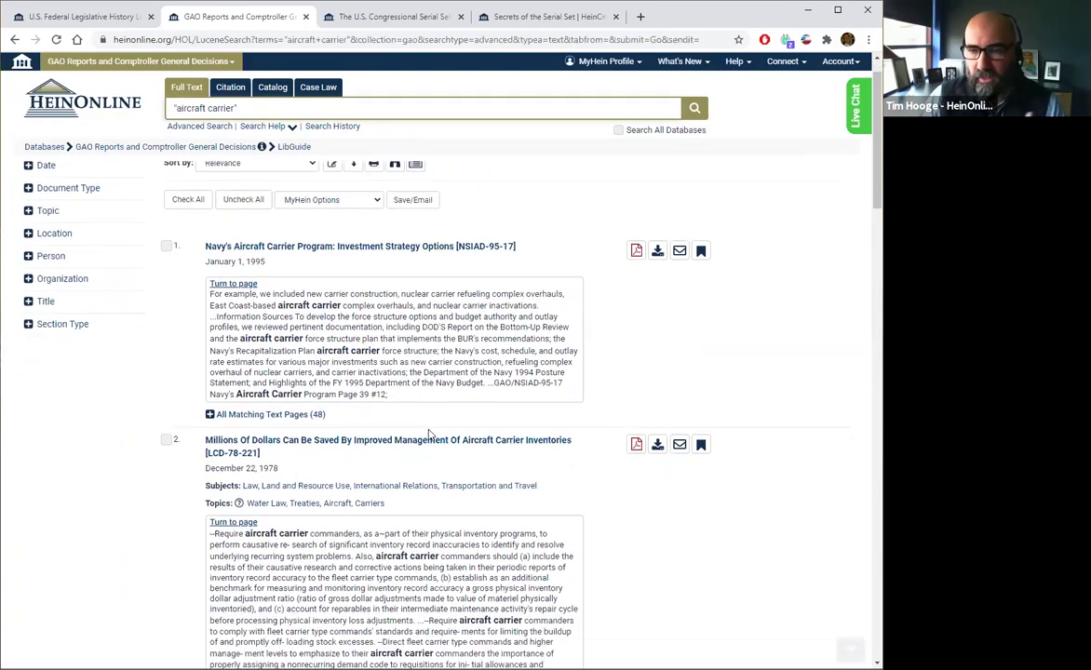
scroll(429, 434, down, 2)
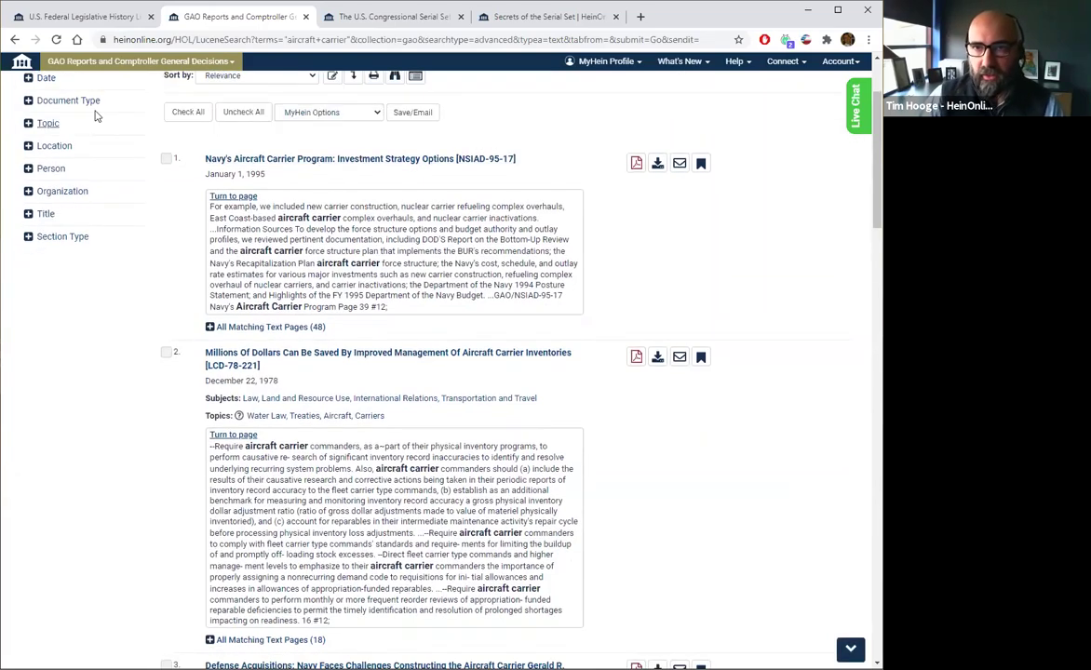
click(14, 40)
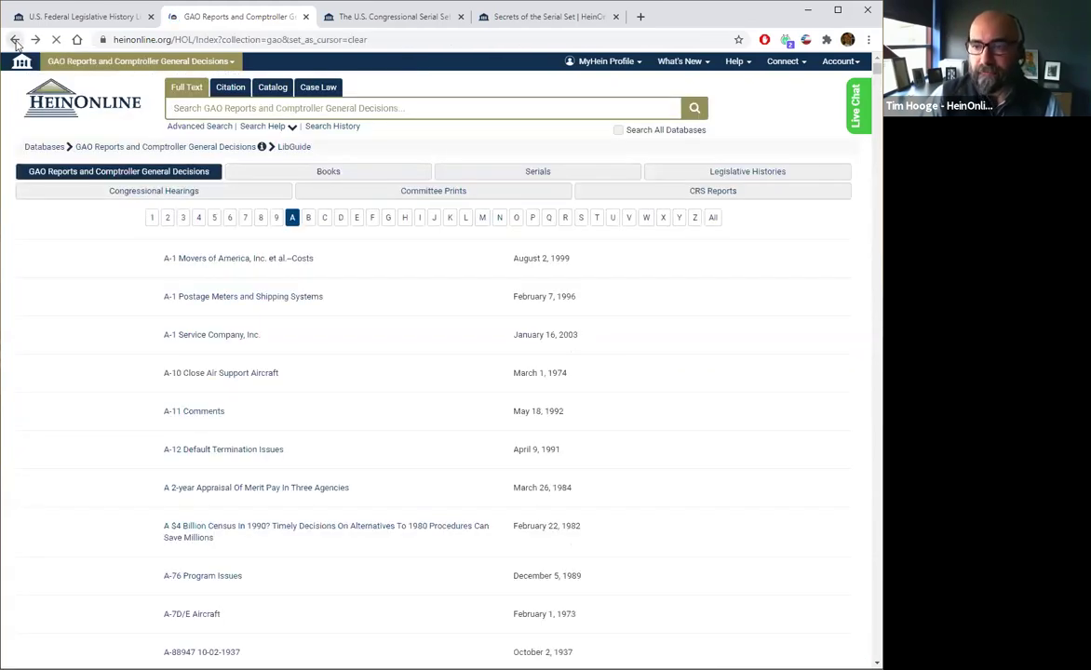
click(15, 40)
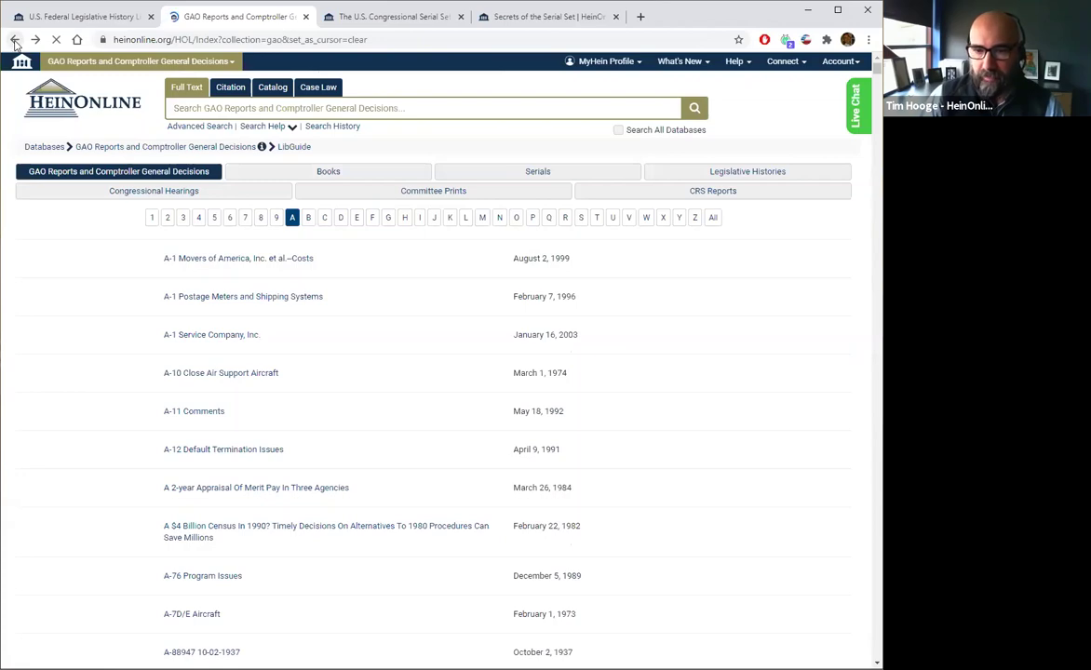
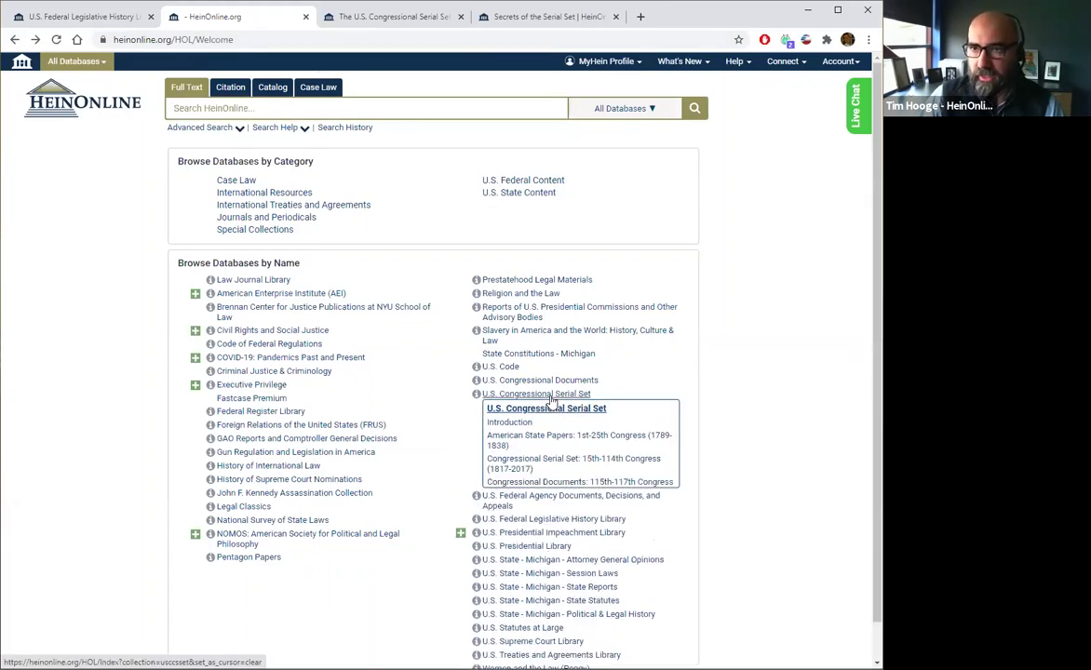
Open the U.S. Congressional Serial Set database, then review the collection size and completion figures on its informational web page.
click(545, 411)
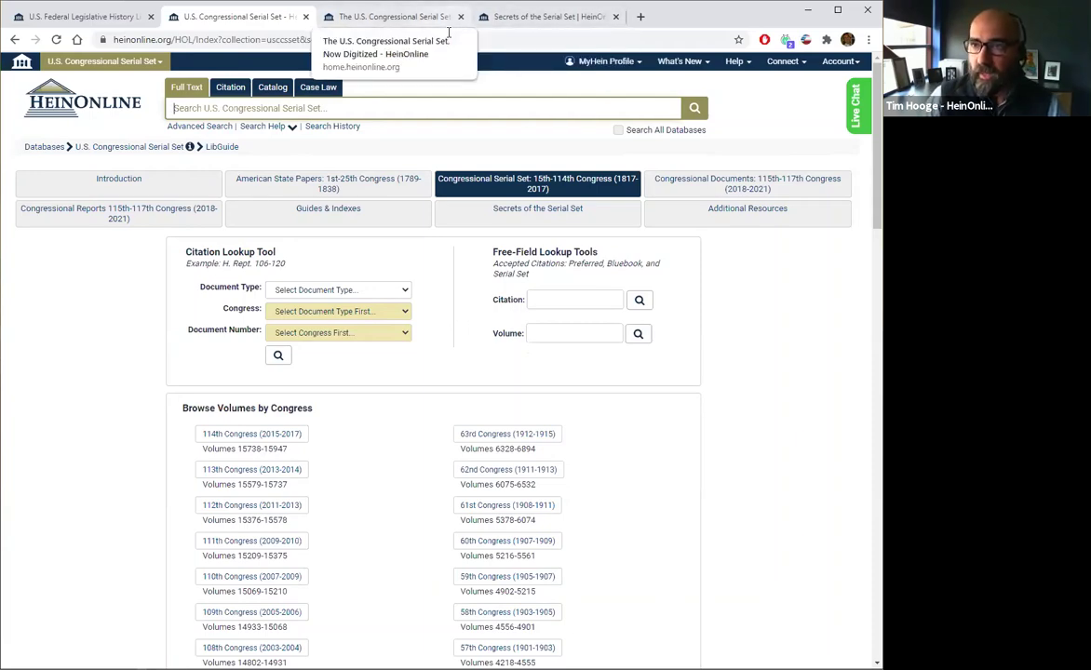
click(411, 19)
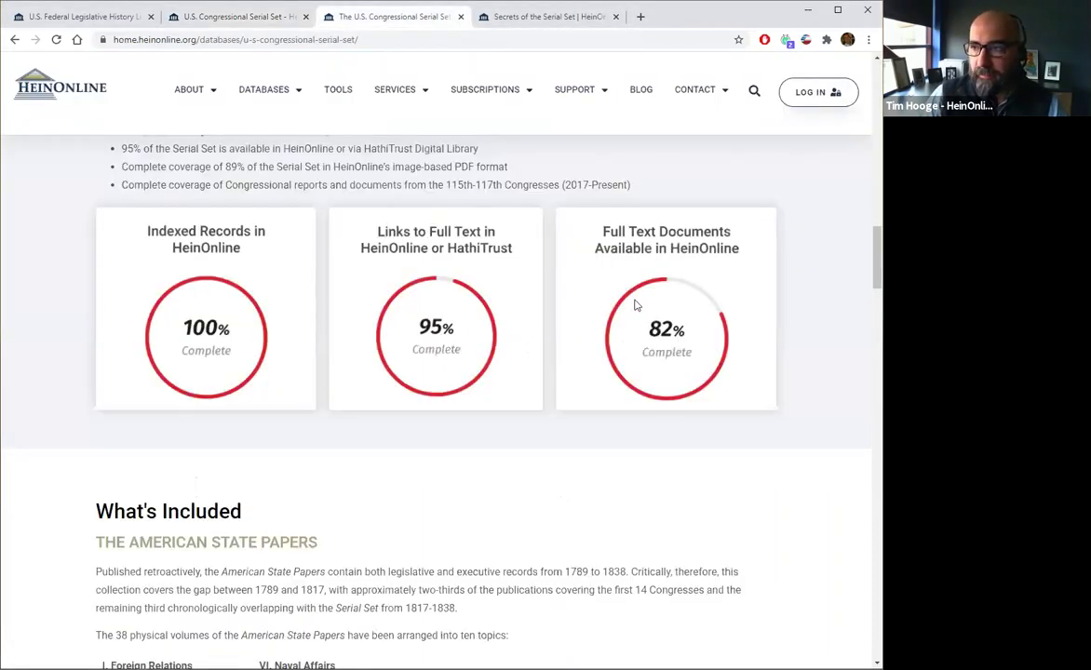
scroll(621, 282, up, 10)
scroll(624, 429, up, 10)
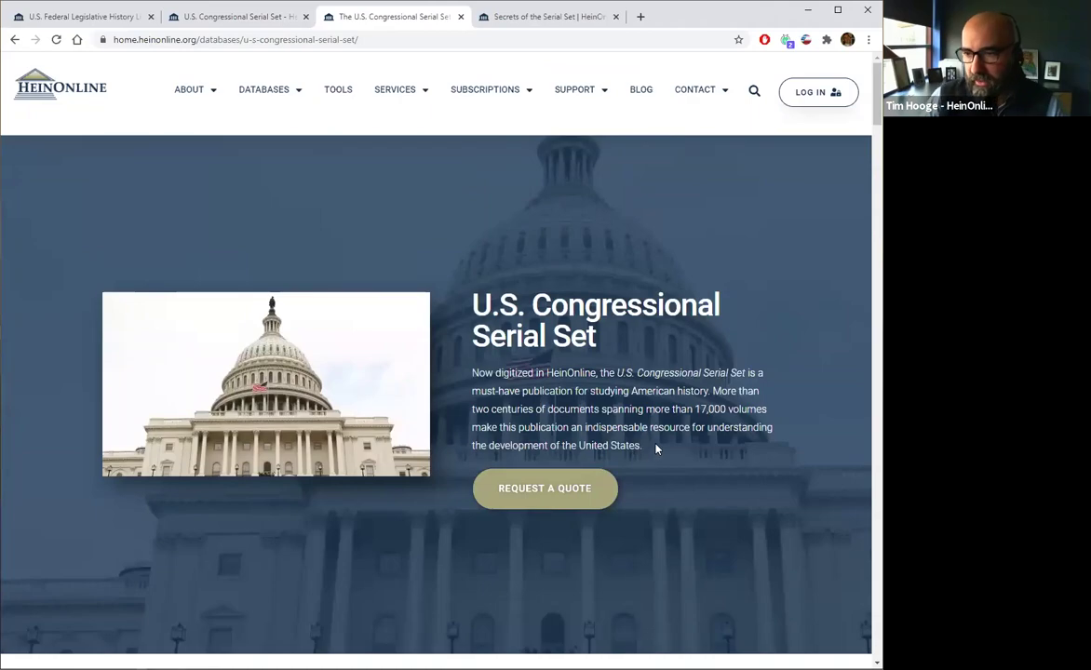
scroll(655, 449, down, 6)
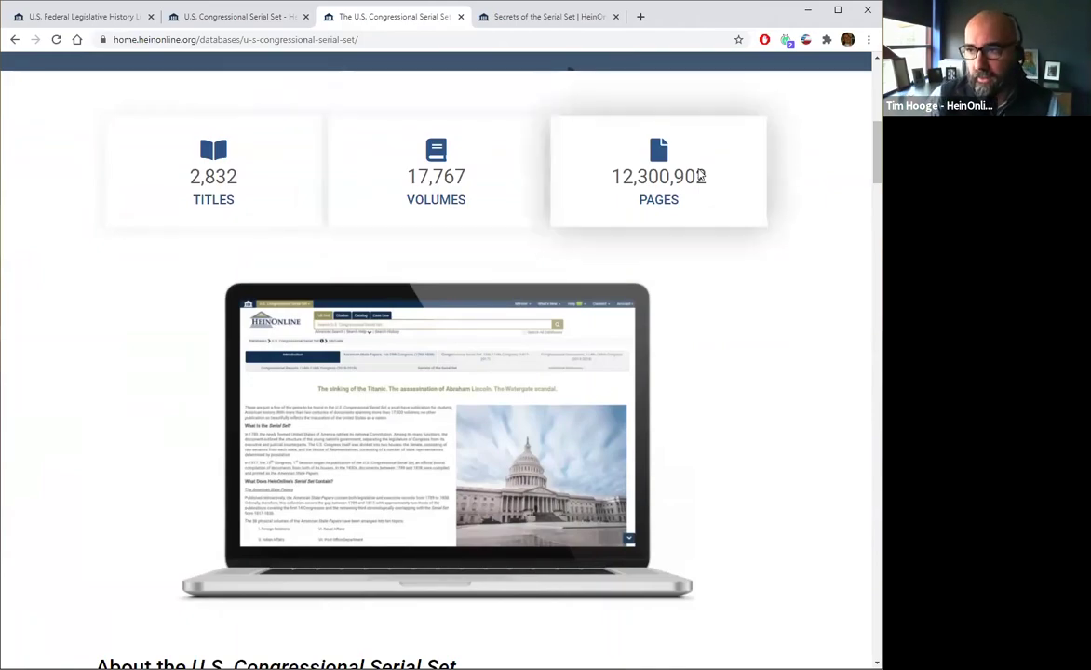
scroll(697, 242, down, 3)
scroll(701, 293, down, 8)
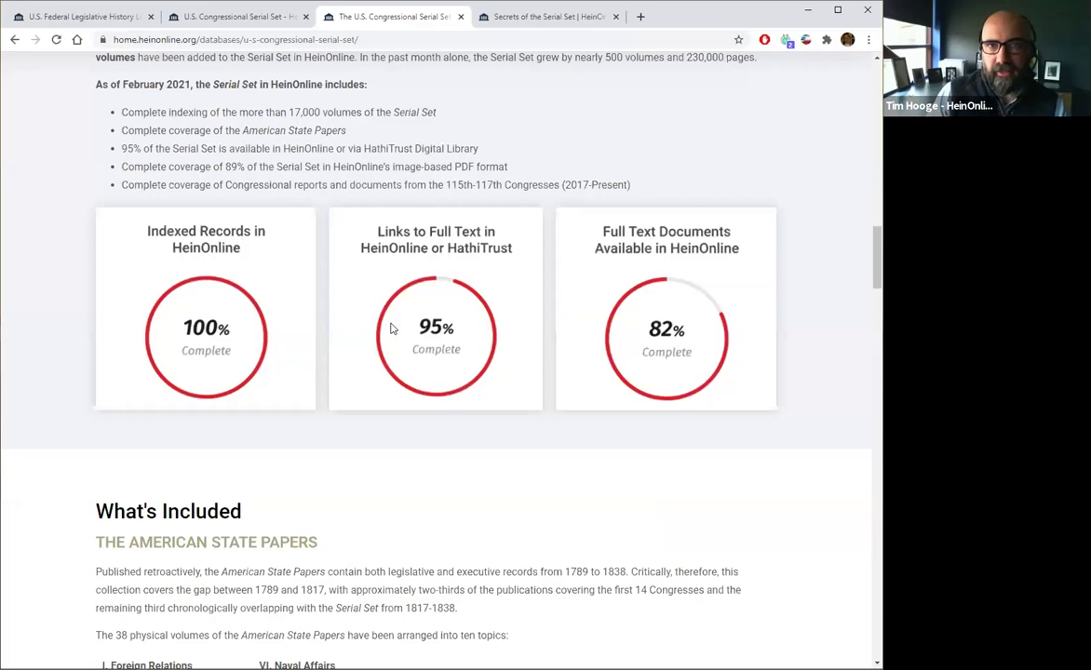
Read the Serial Set page's sections on included content, database tools and features, and the request for help completing the project.
scroll(538, 521, down, 8)
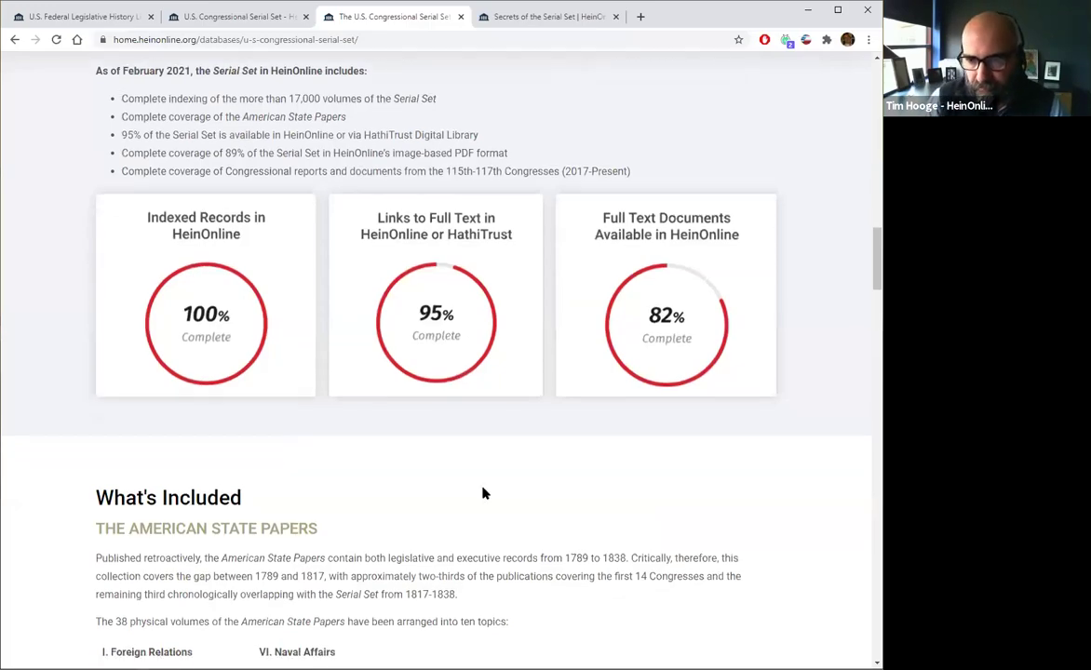
scroll(573, 486, down, 7)
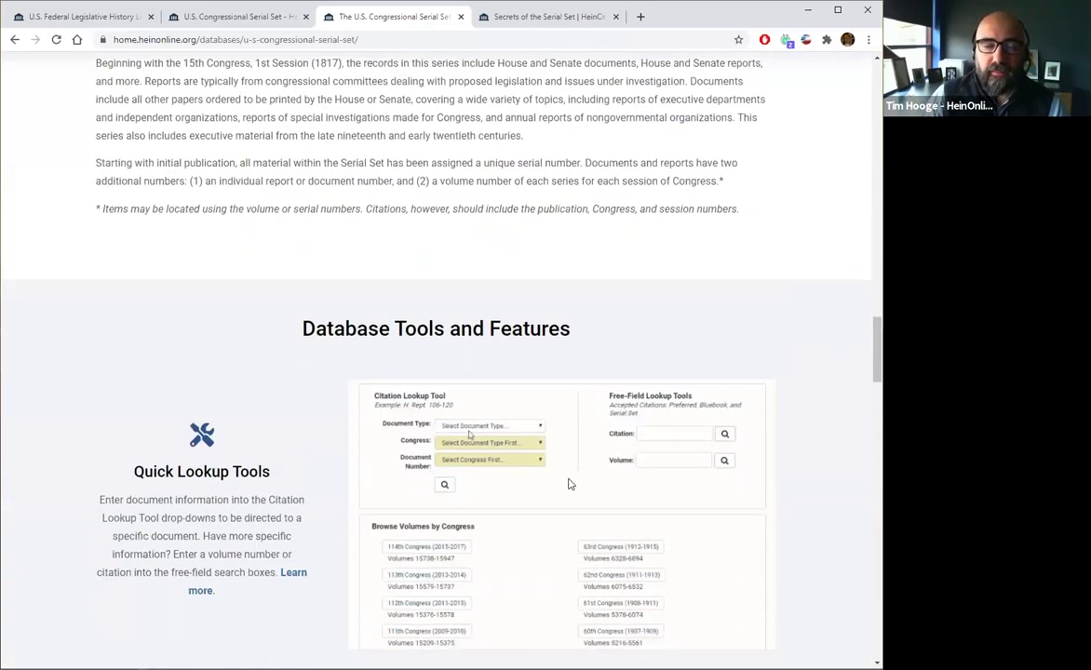
scroll(584, 465, down, 10)
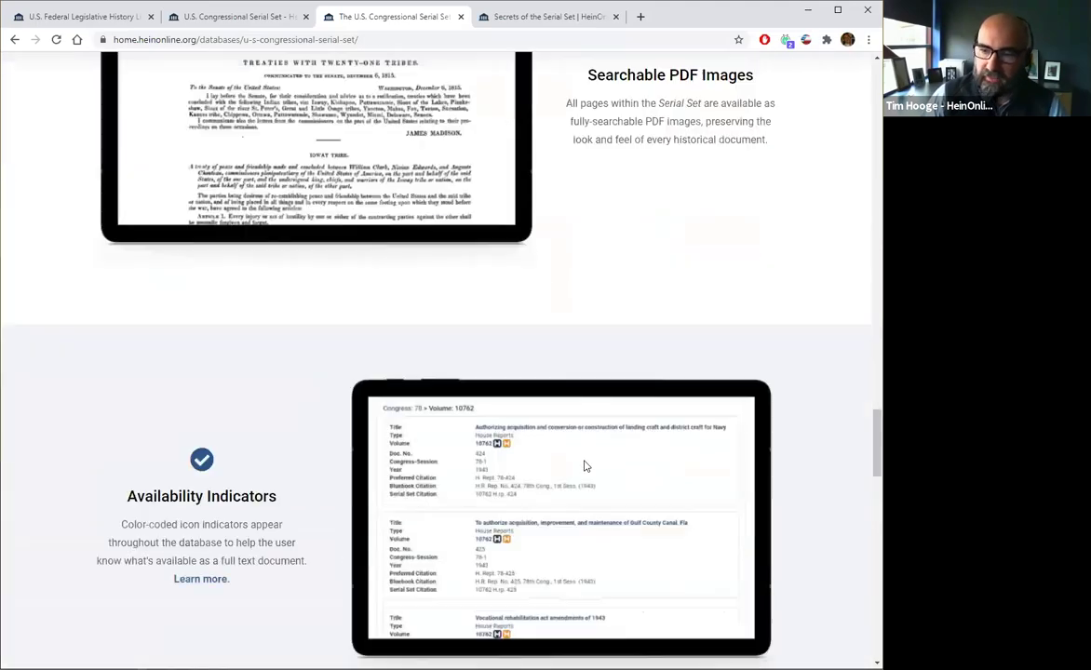
scroll(584, 474, down, 4)
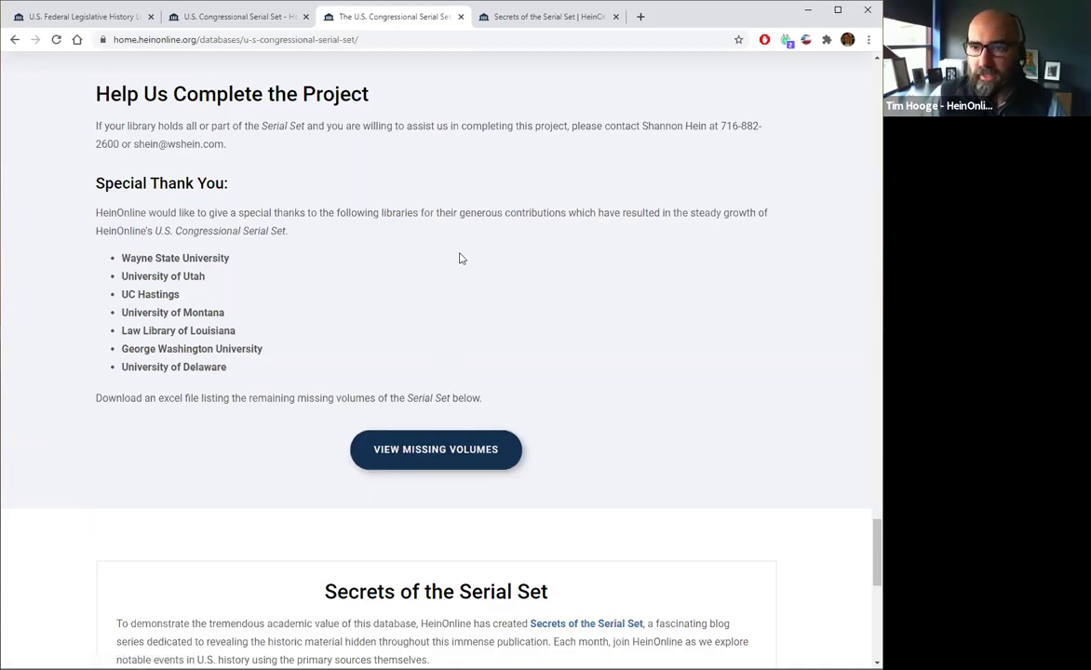
scroll(494, 279, up, 4)
scroll(496, 266, up, 20)
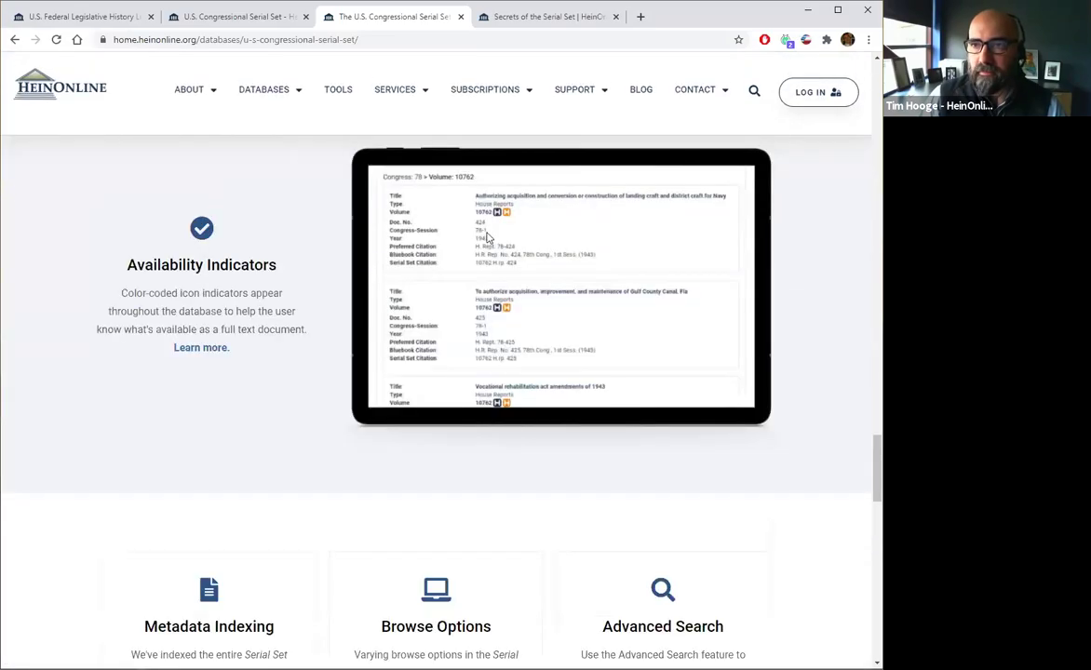
scroll(480, 211, up, 15)
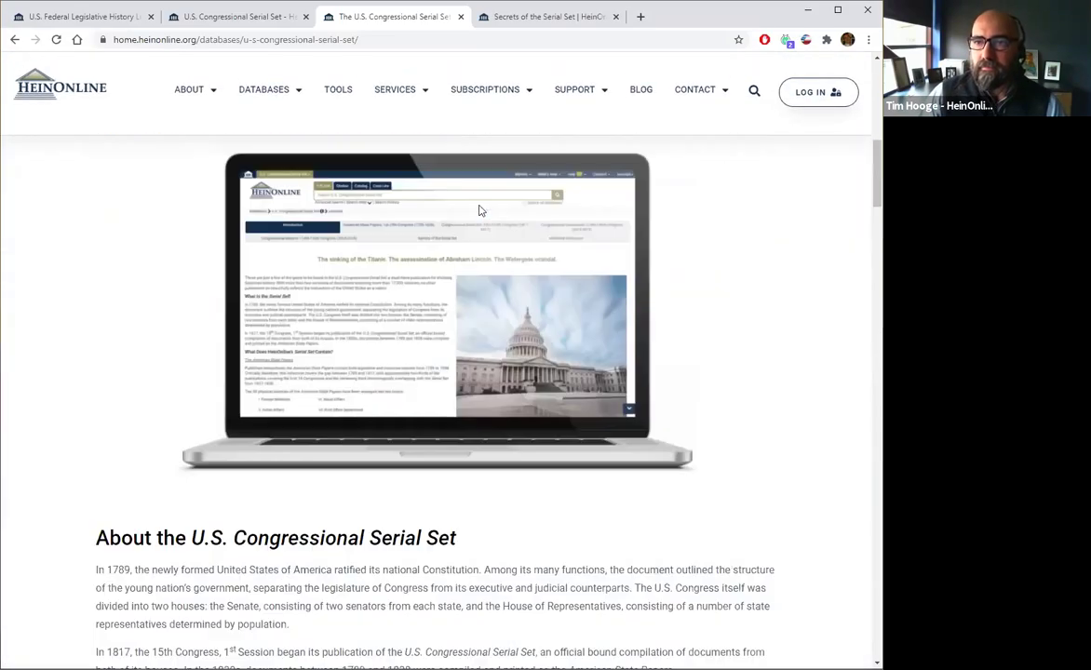
Return to the U.S. Congressional Serial Set database and search its full text for the exact phrase "lewis and clark".
click(211, 19)
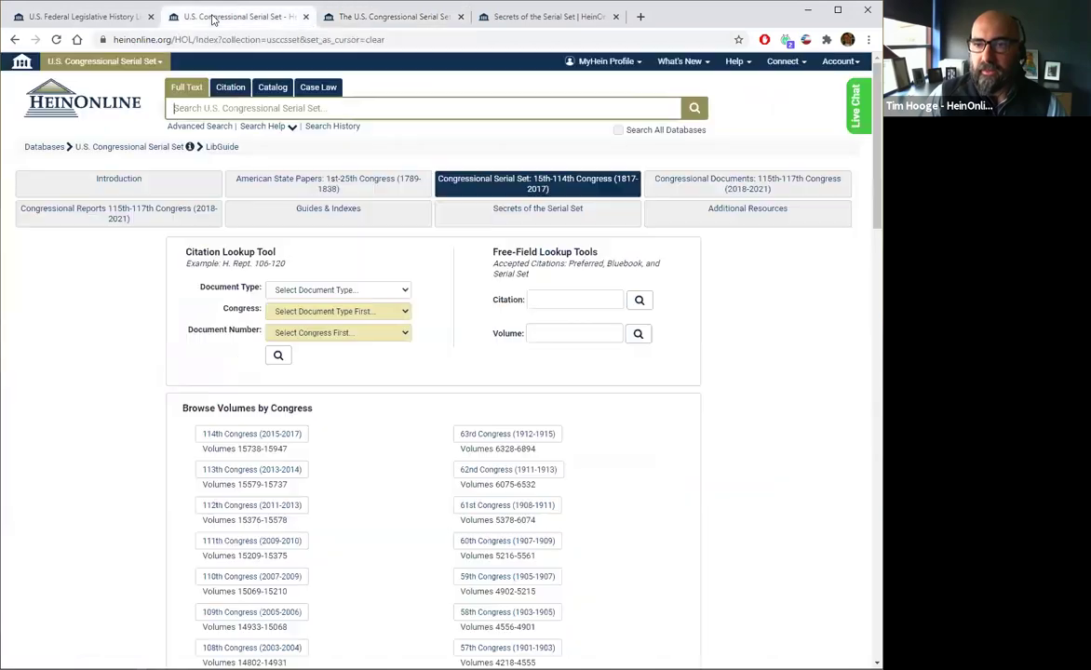
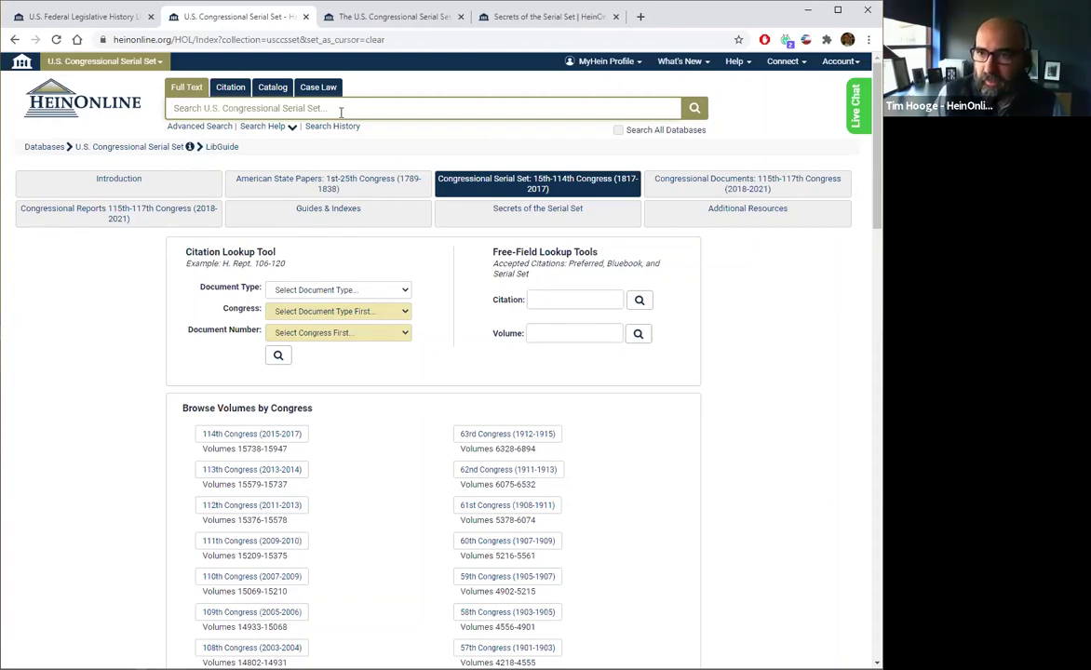
text("lew and c)
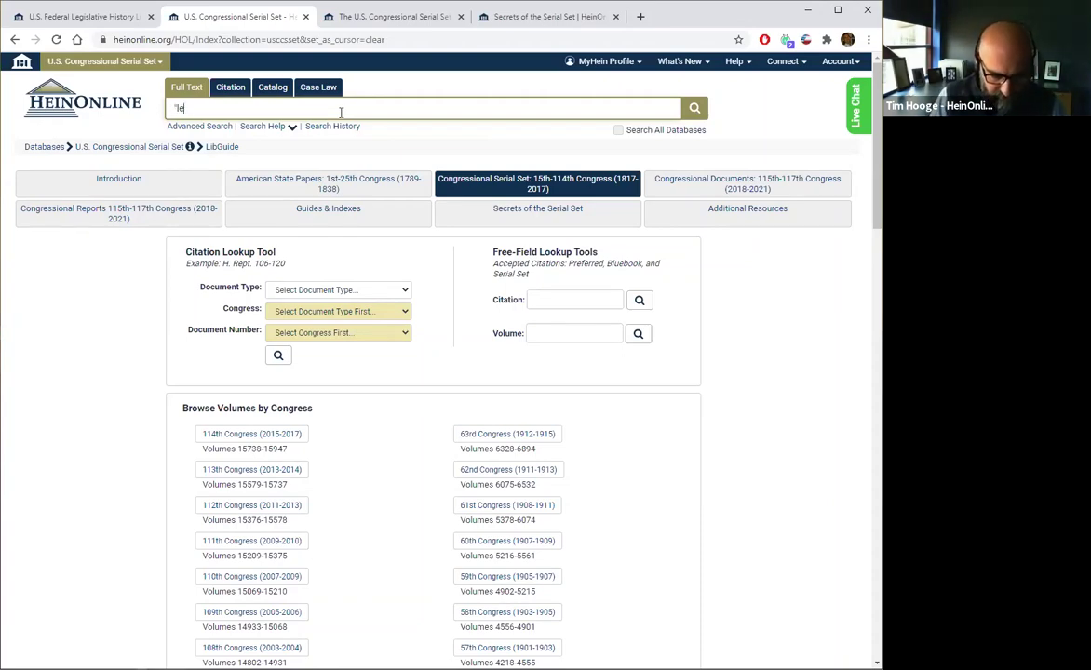
key(BackSpace)
key(BackSpace)
key(BackSpace)
key(BackSpace)
key(BackSpace)
key(BackSpace)
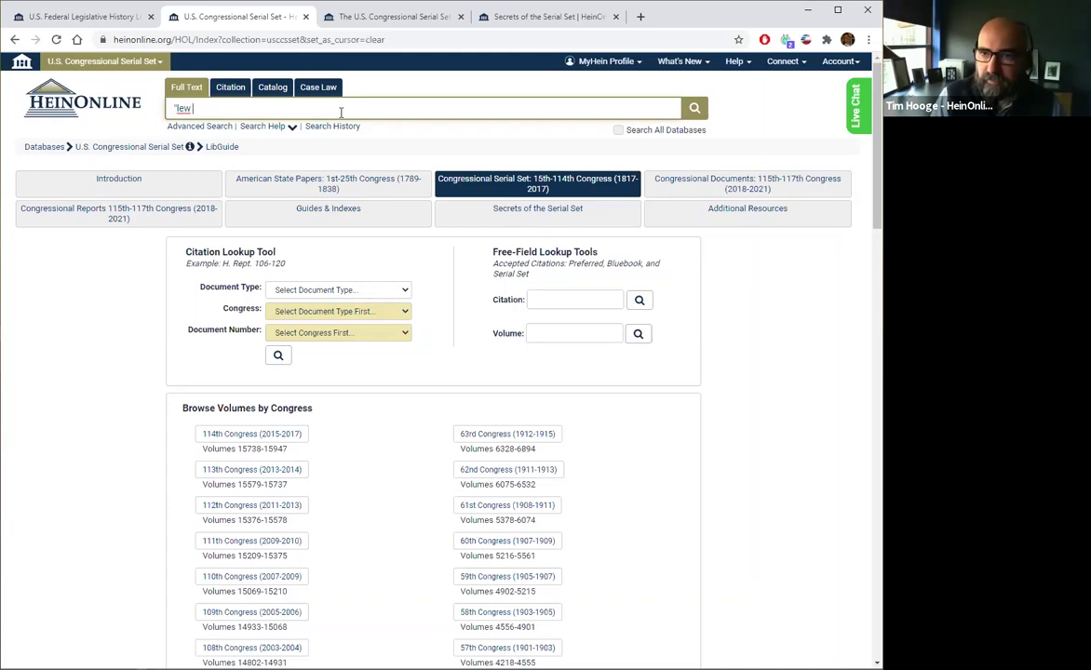
text(is and clark")
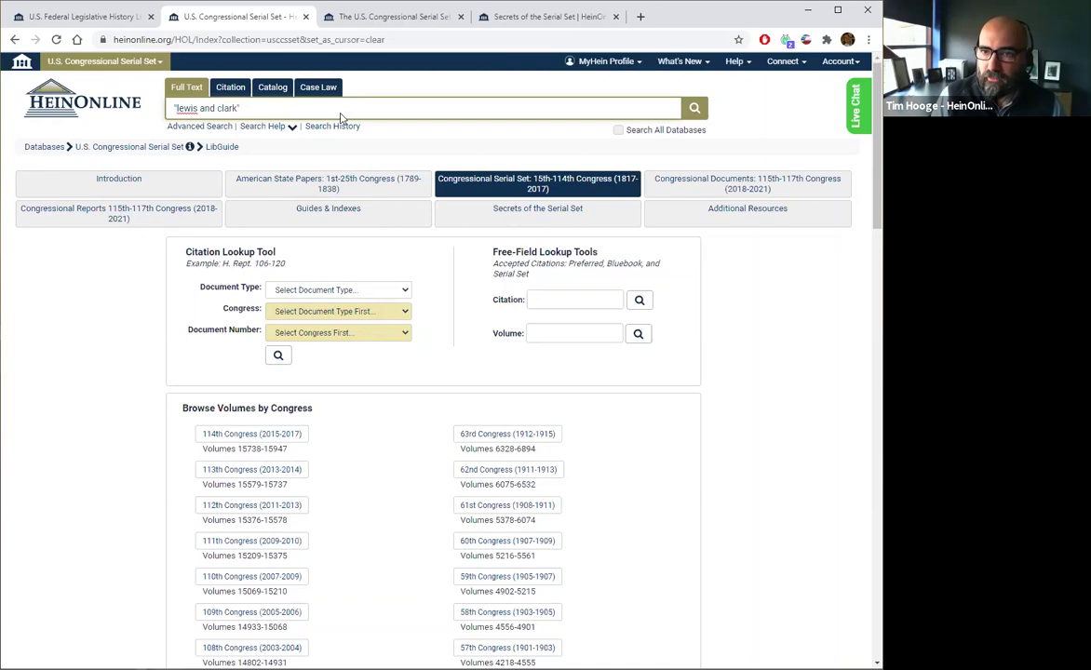
key(Return)
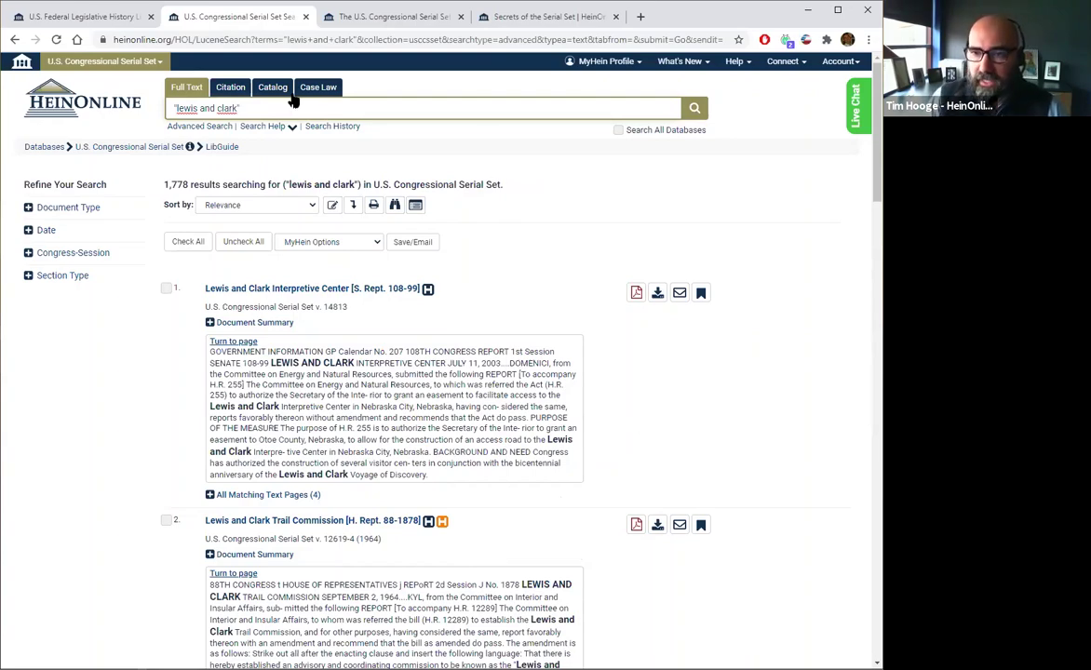
Sort the "lewis and clark" results by Volume Date (Oldest First) and look over the earliest entries.
click(311, 207)
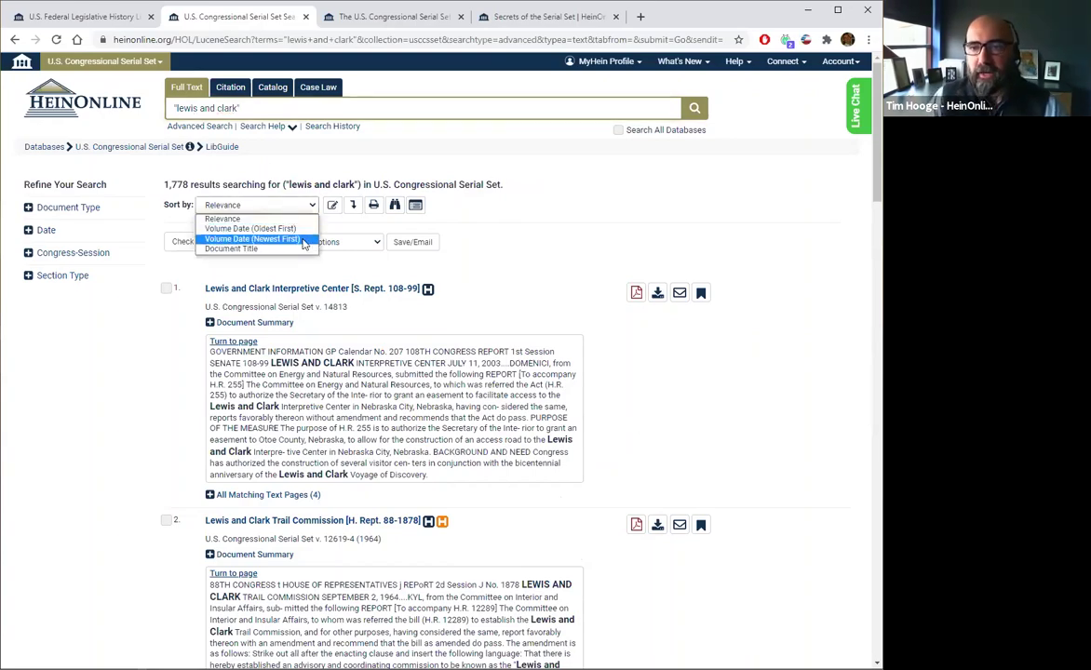
click(303, 229)
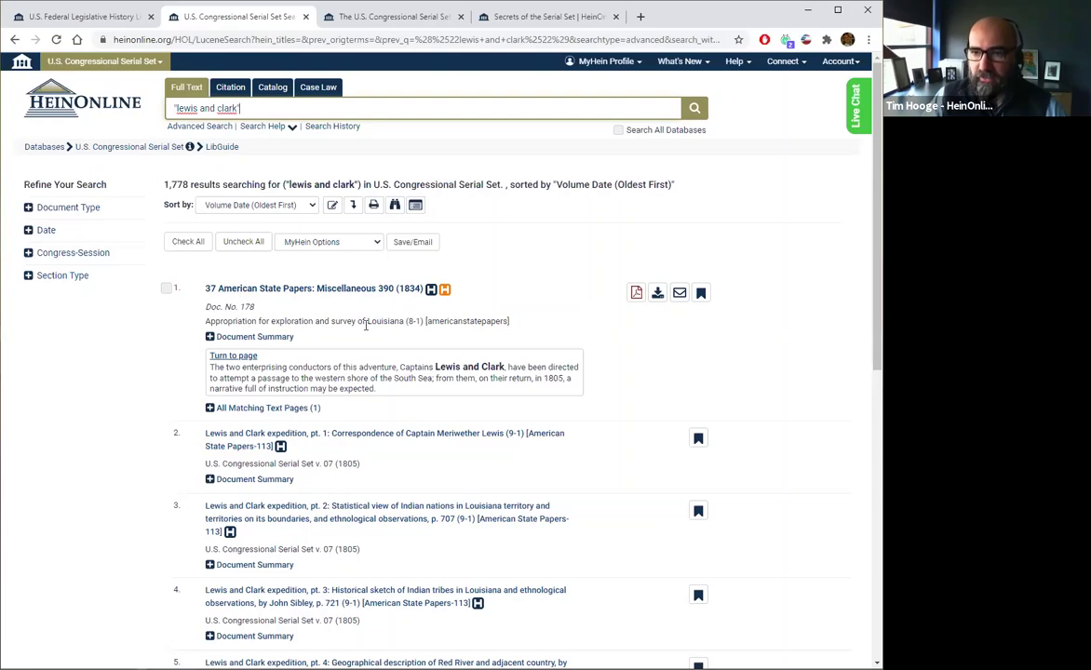
scroll(352, 337, down, 1)
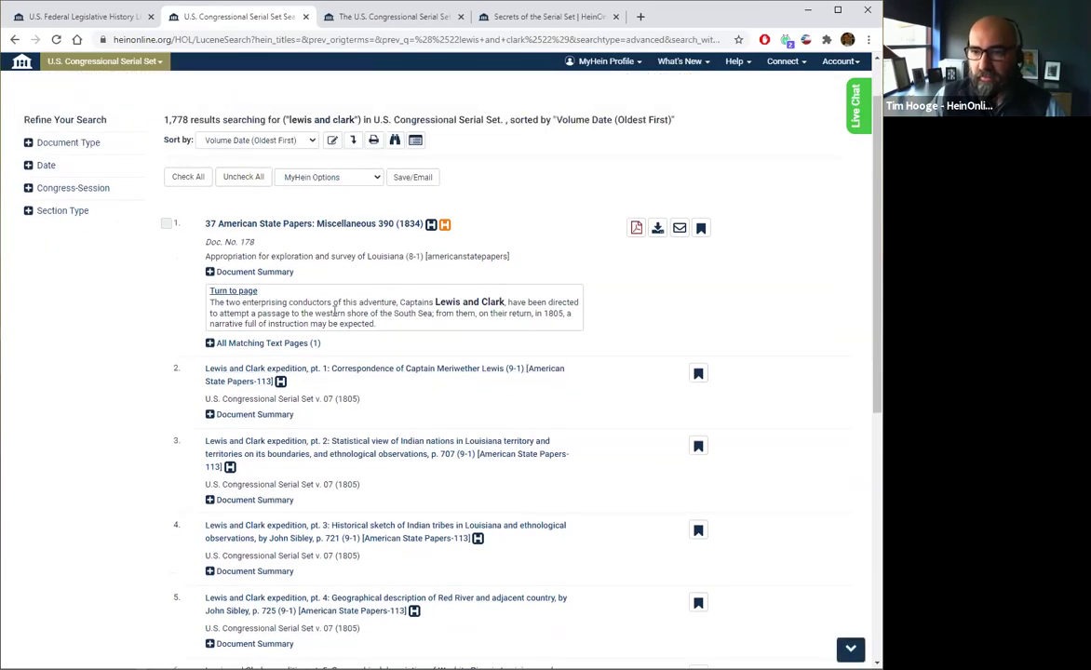
Open the matching page of the first result, then go back to page 390 and view the start of Doc. No. 178.
click(246, 292)
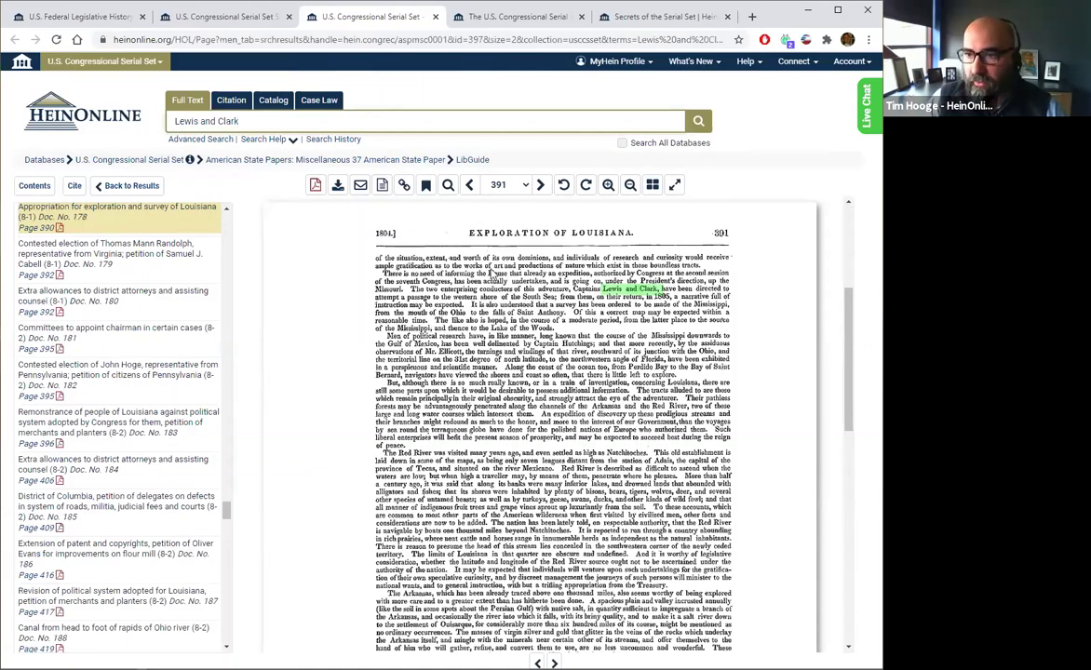
click(469, 185)
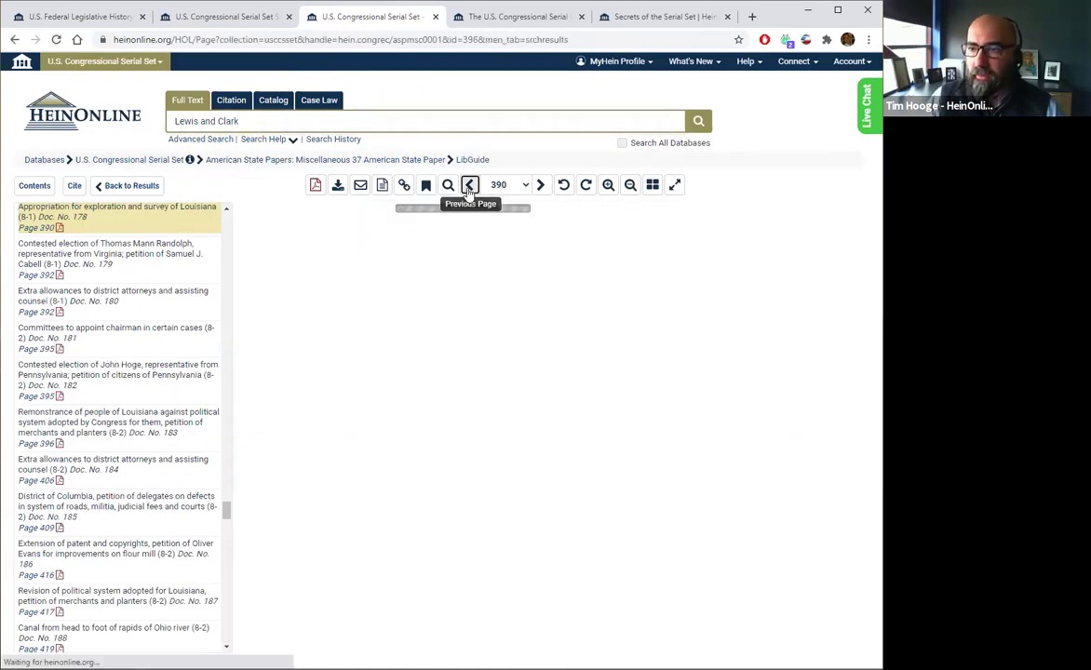
scroll(661, 517, down, 3)
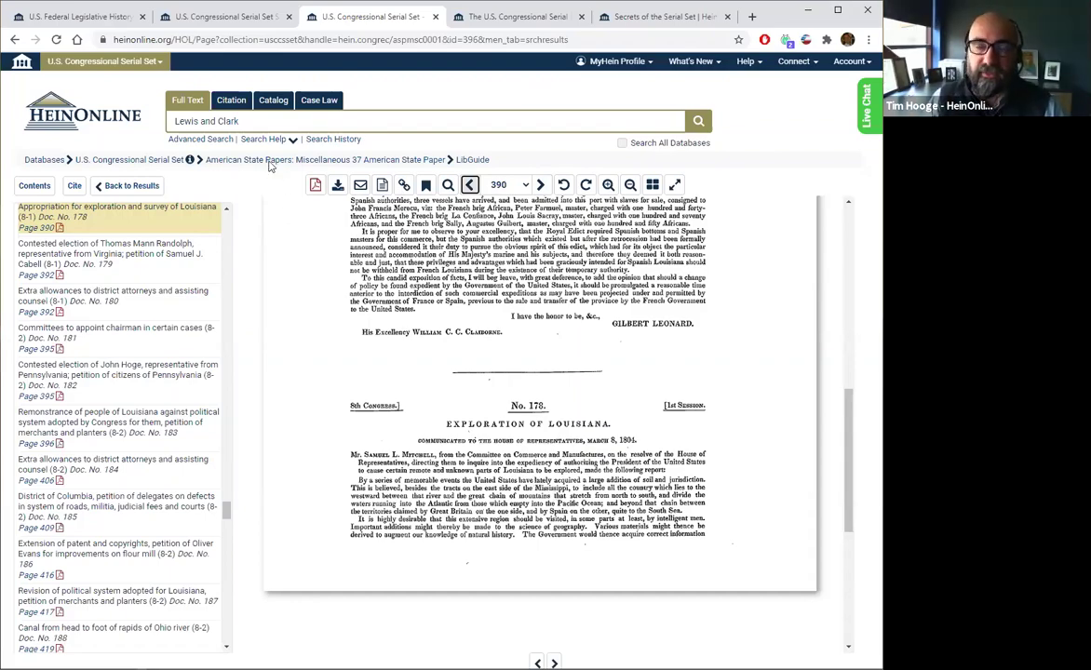
Close the American State Papers document and go from the search results back to the list of all databases.
click(15, 42)
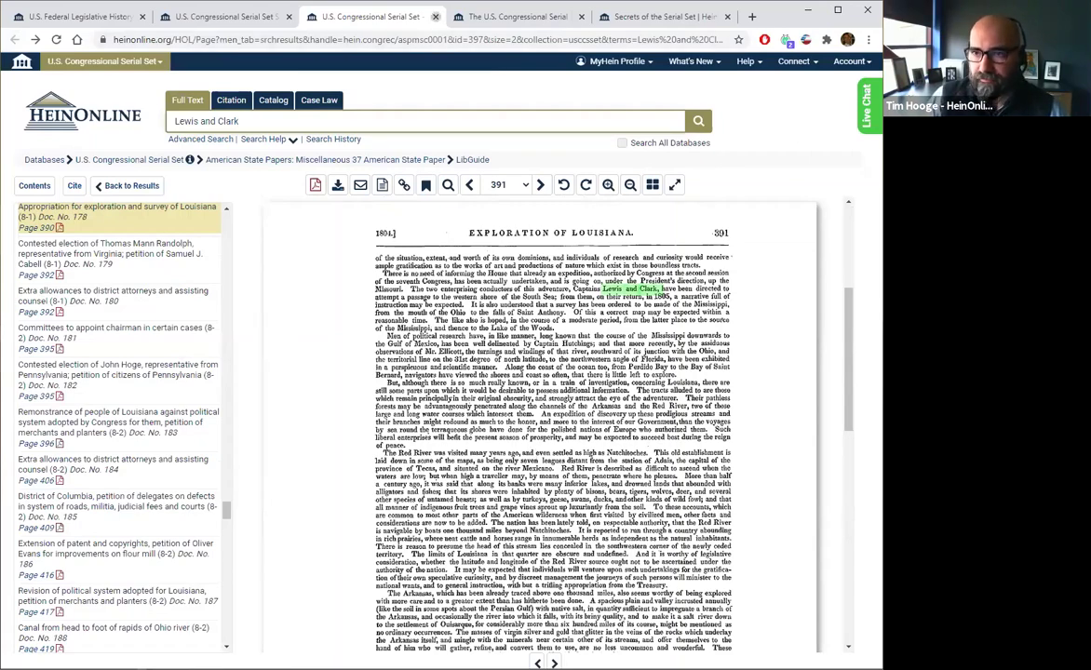
key(ctrl+w)
scroll(296, 294, up, 2)
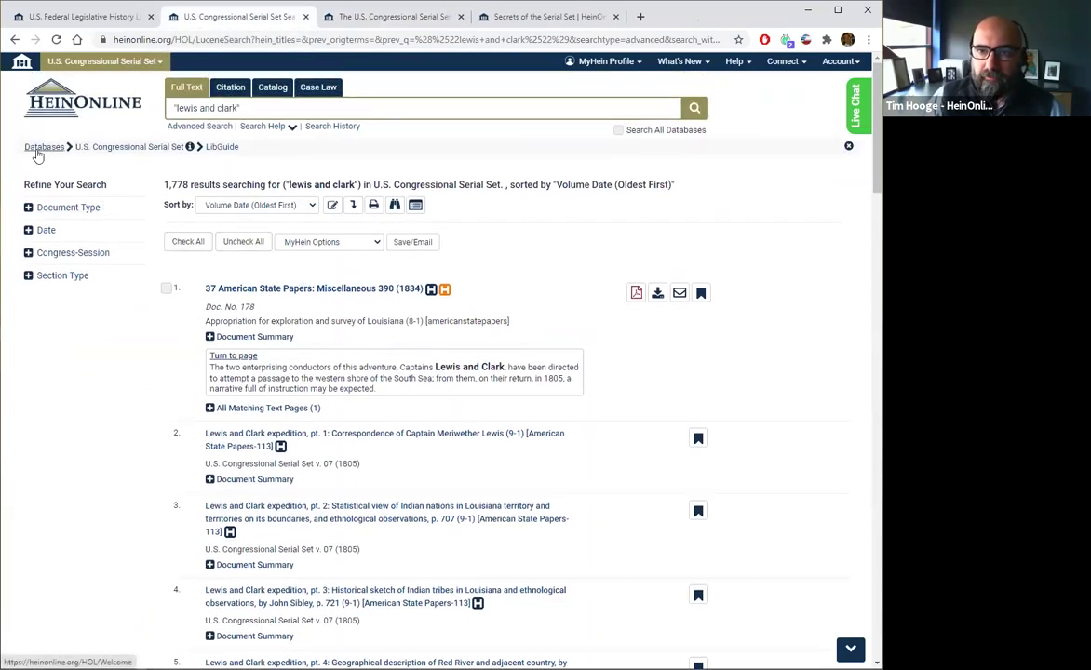
click(37, 153)
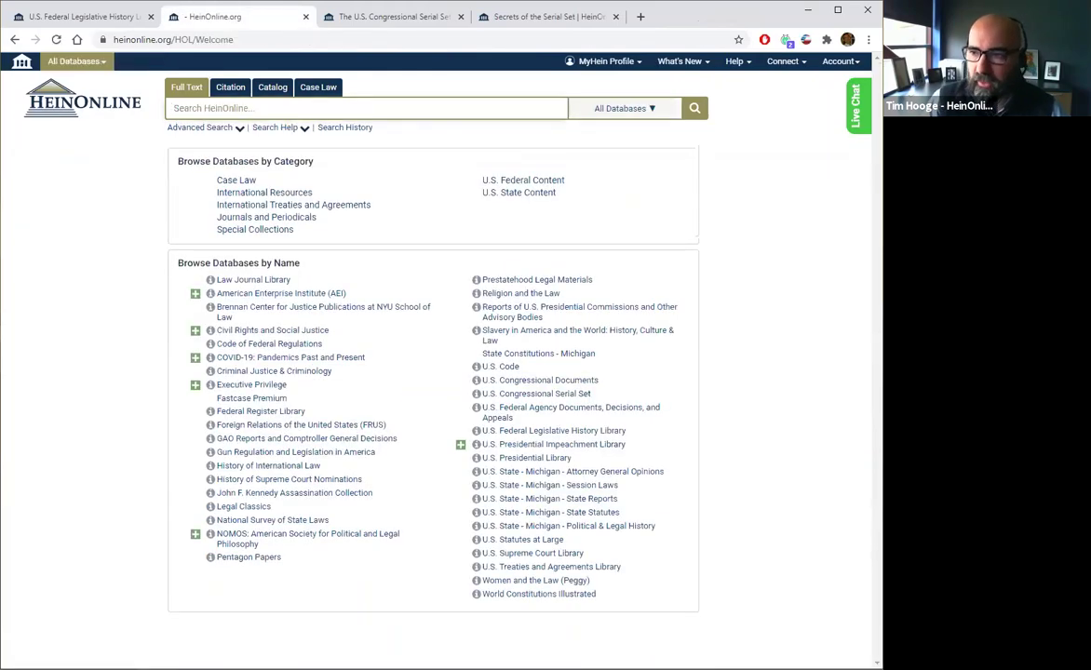
Reopen the U.S. Congressional Serial Set and examine the citation lookup's document types and the free-field citation lookup.
click(567, 395)
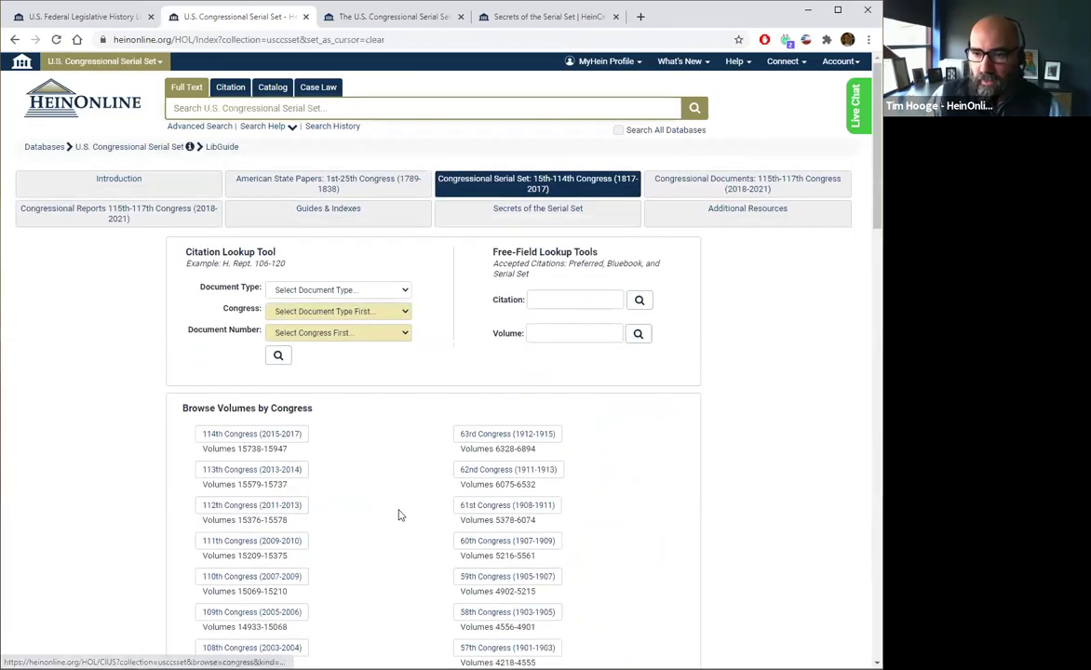
scroll(399, 514, down, 1)
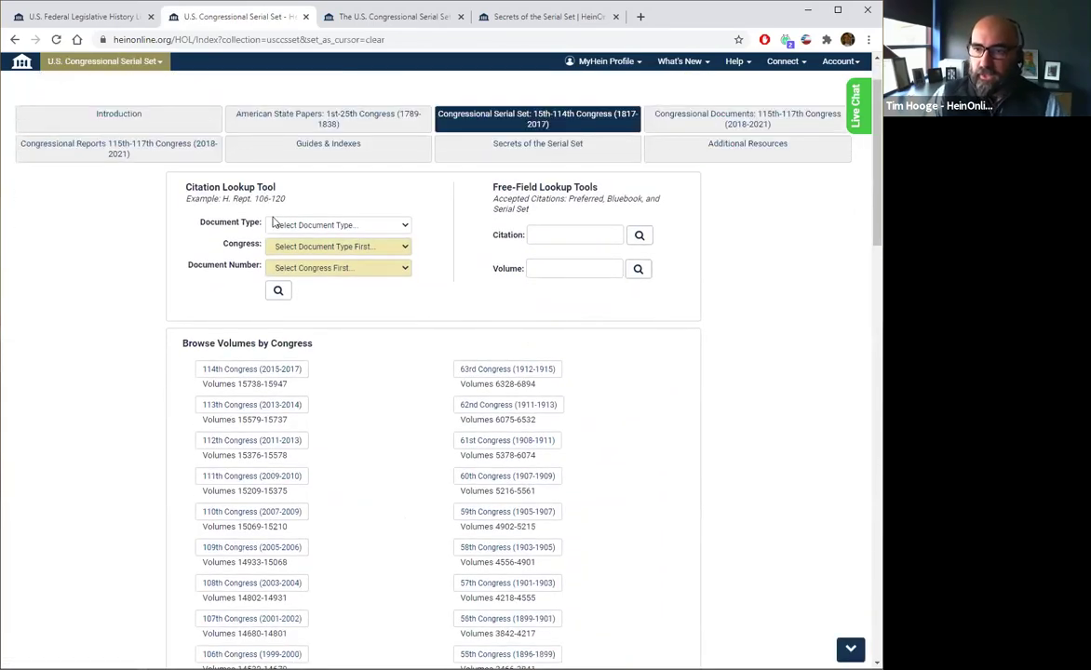
click(382, 230)
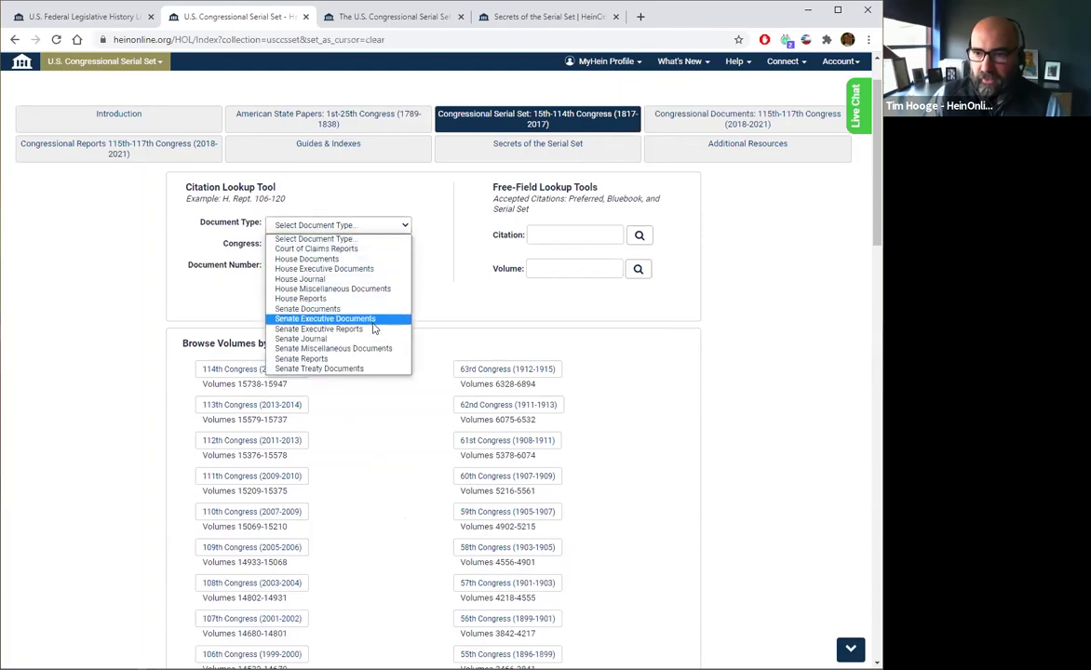
click(419, 291)
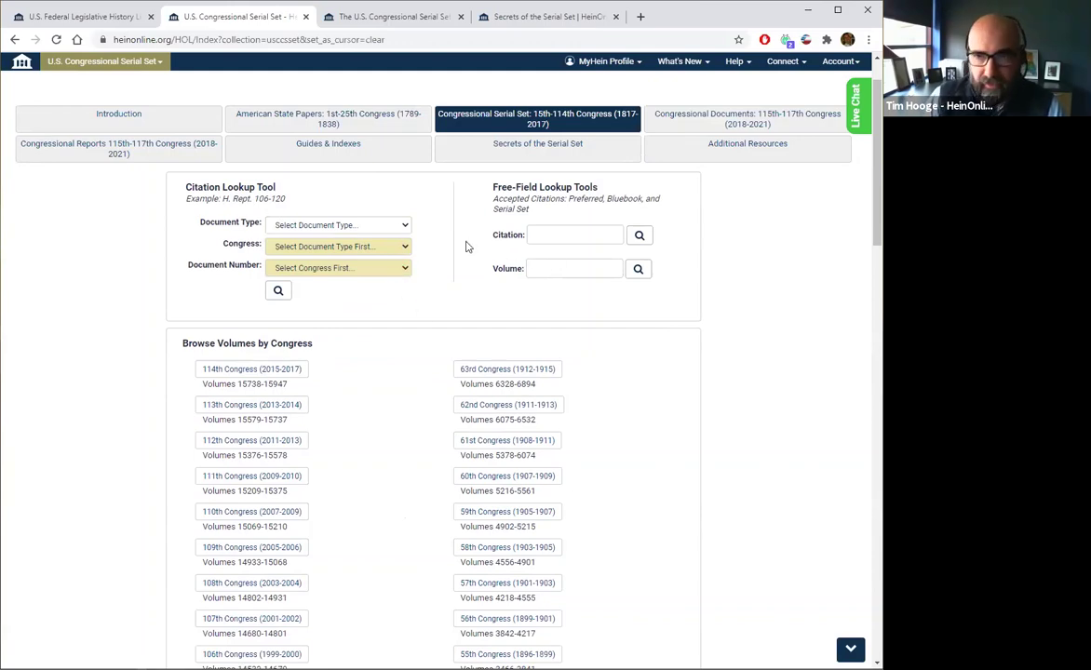
click(574, 237)
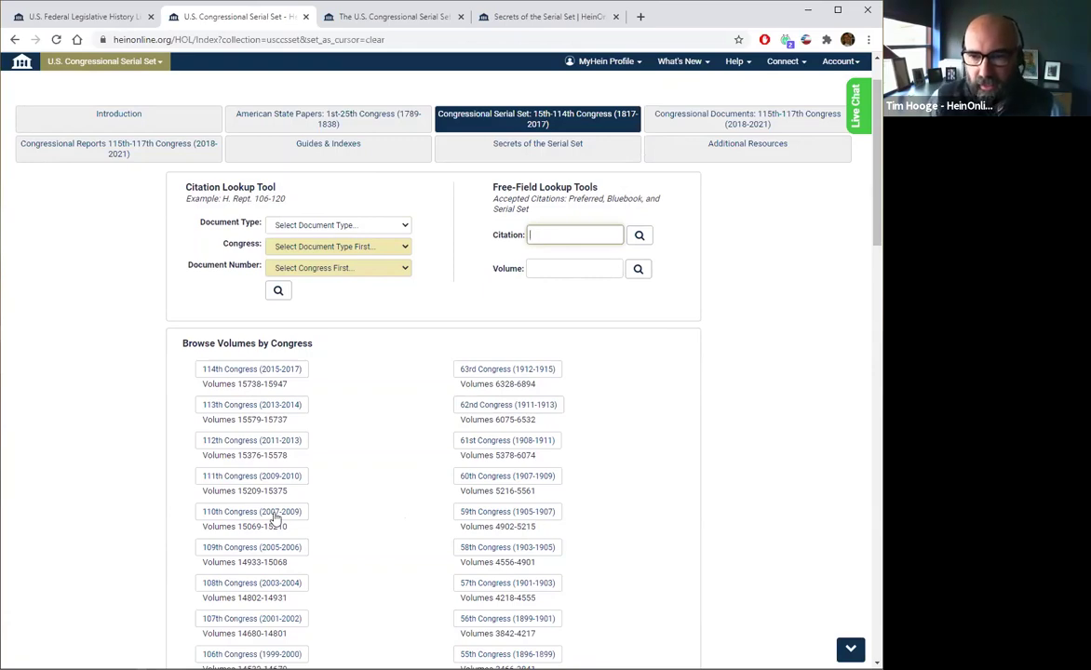
Open the 52nd Congress (1891-1893) volume list and view the explanation of the blue H icon beside volume 2,891.
scroll(377, 463, down, 2)
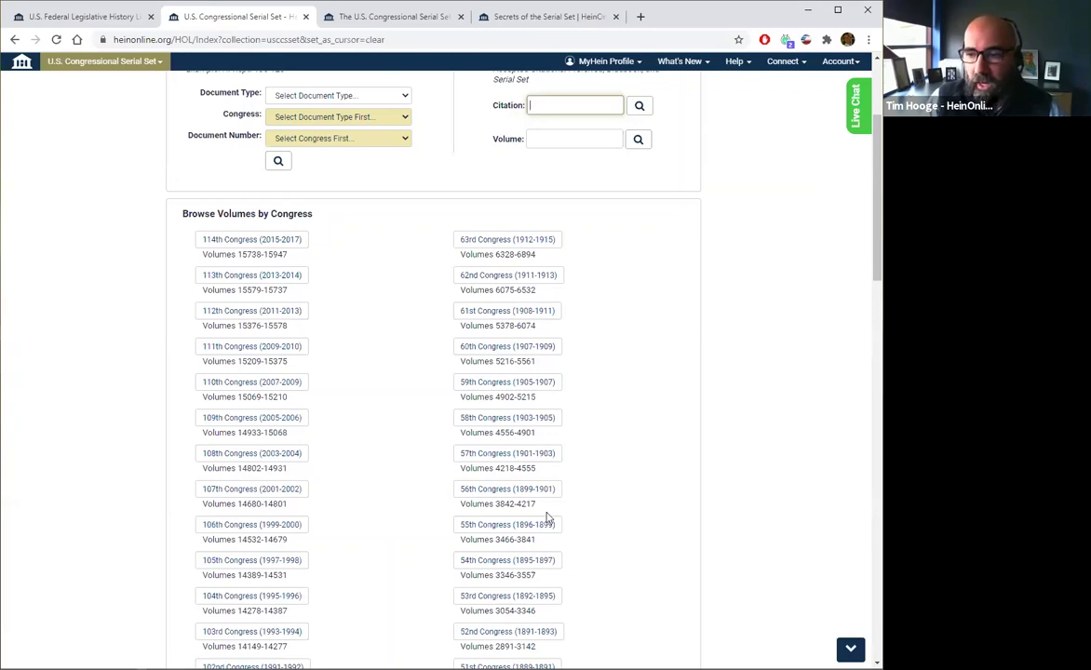
scroll(548, 517, down, 2)
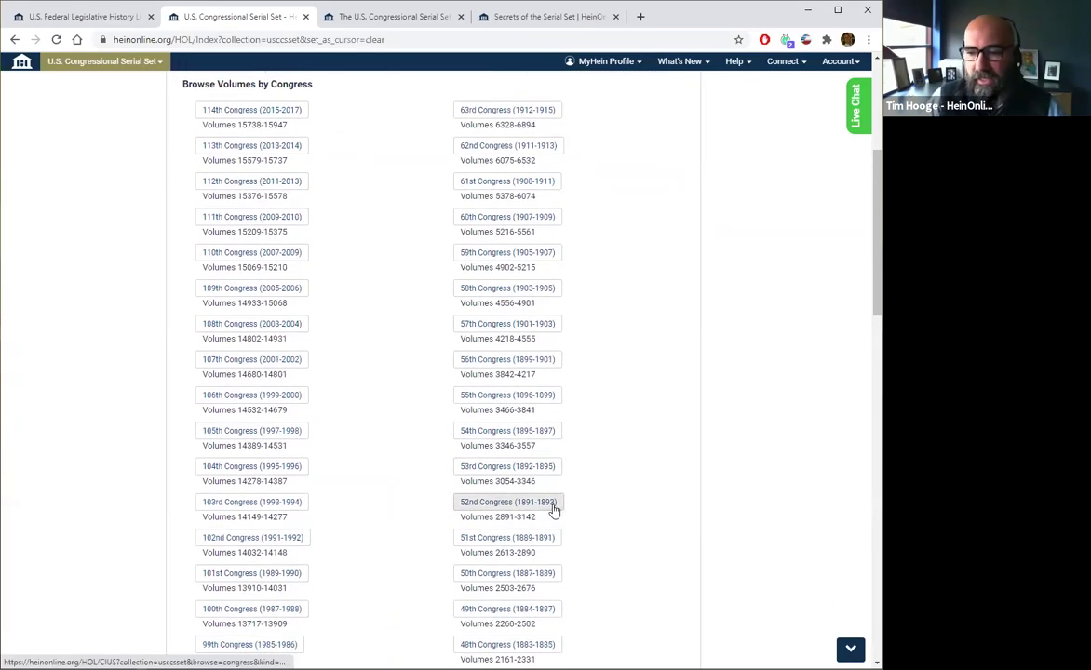
click(554, 508)
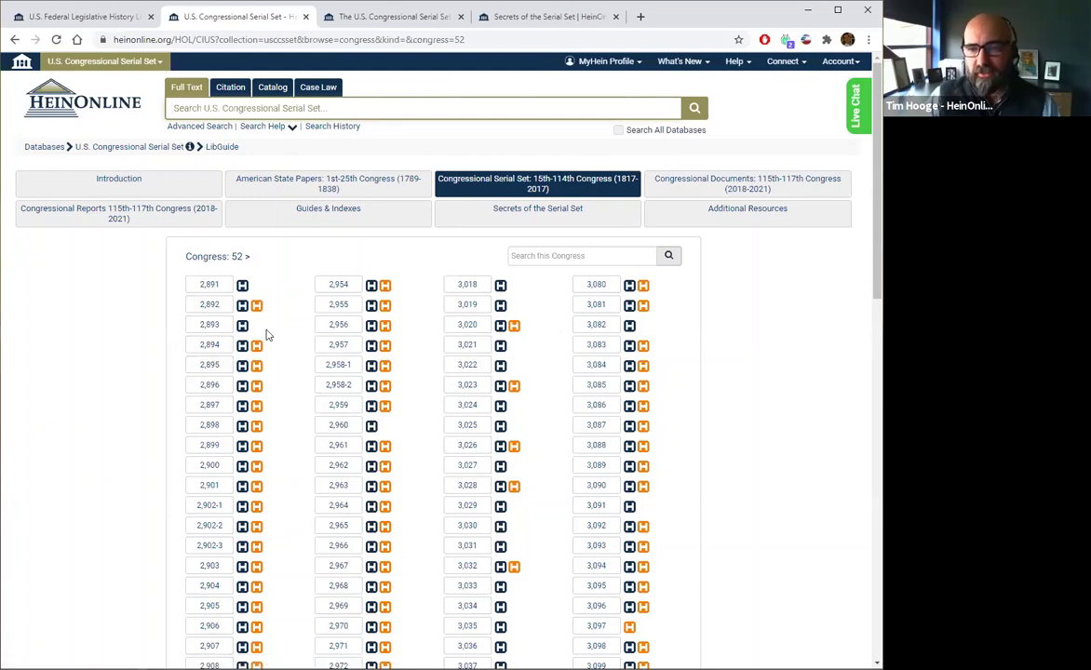
mouse_move(244, 287)
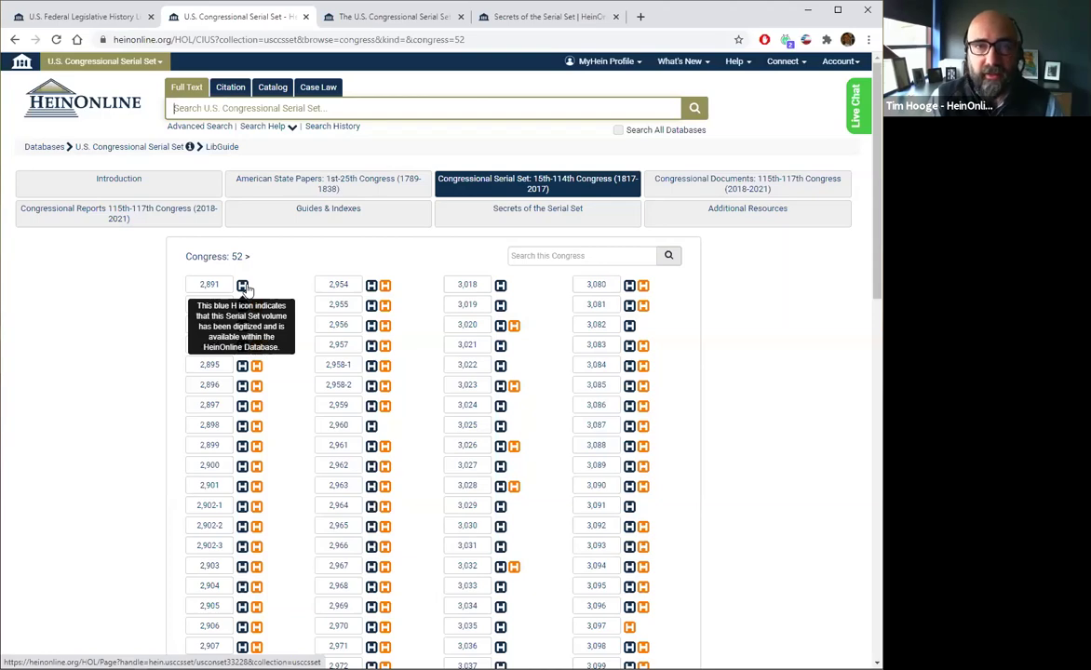
View the explanations of the orange H icon beside volume 2,892 and the gray H icon beside volume 2,998.
mouse_move(257, 308)
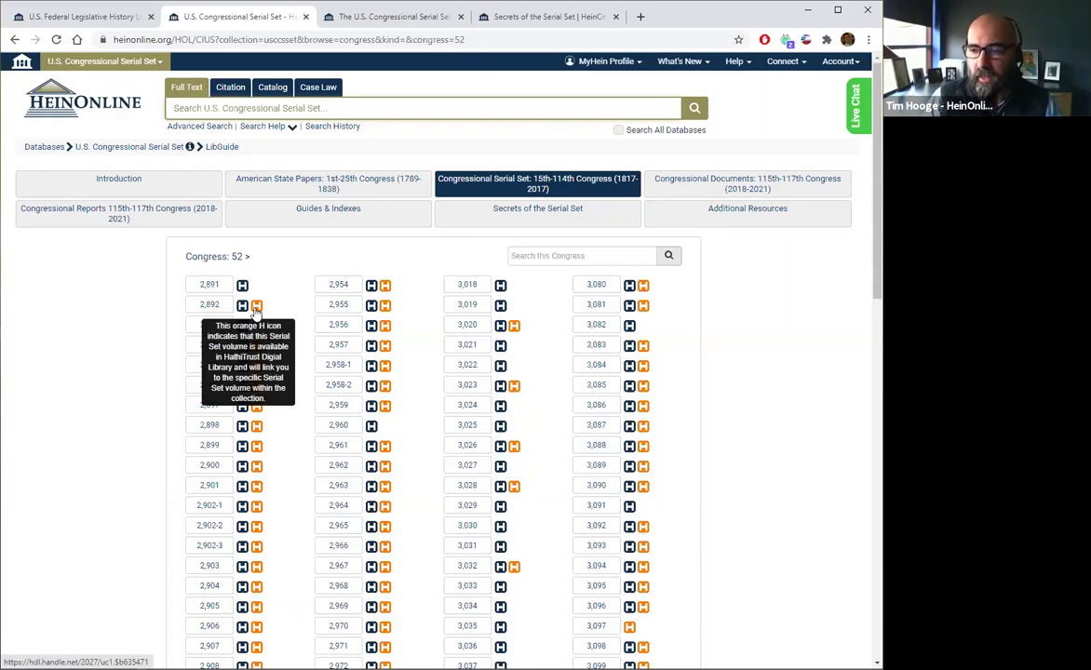
scroll(565, 451, down, 4)
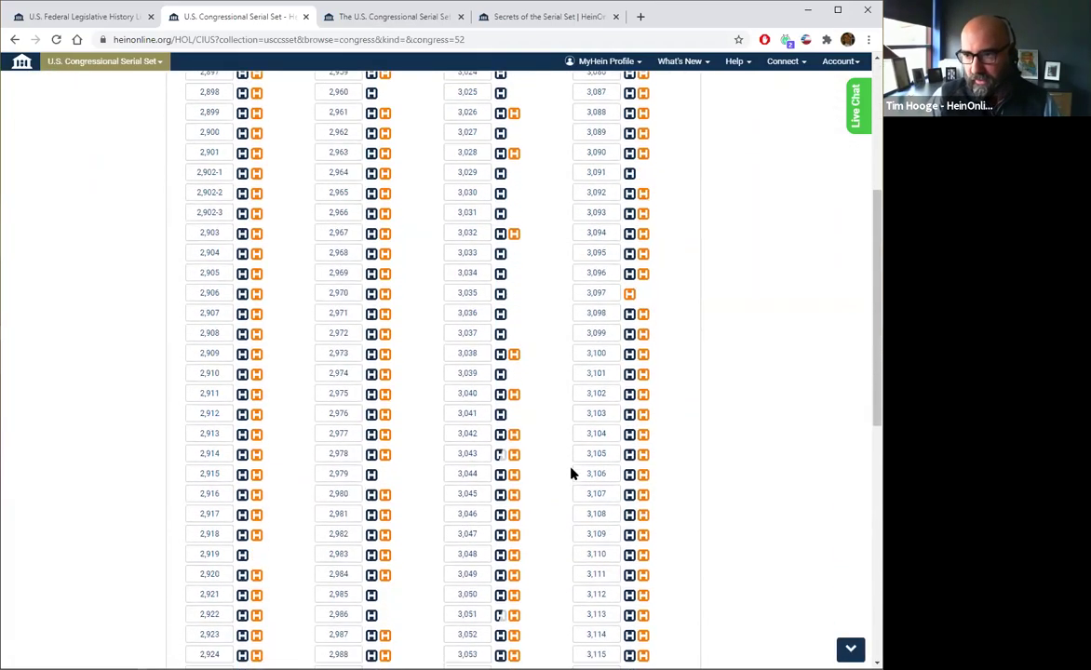
scroll(571, 474, down, 6)
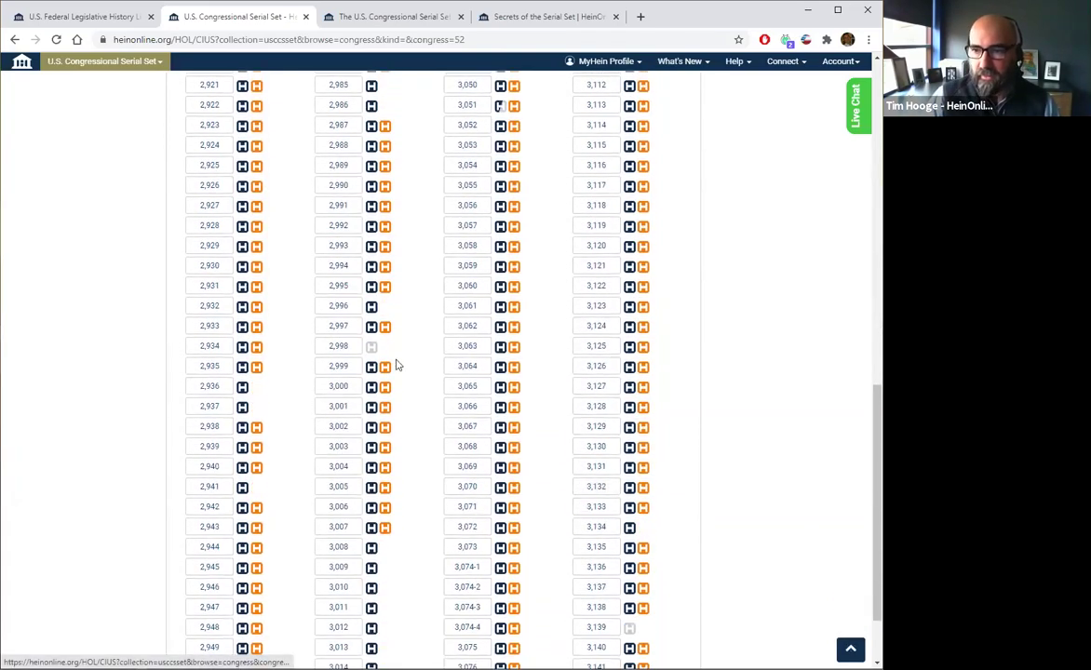
mouse_move(371, 351)
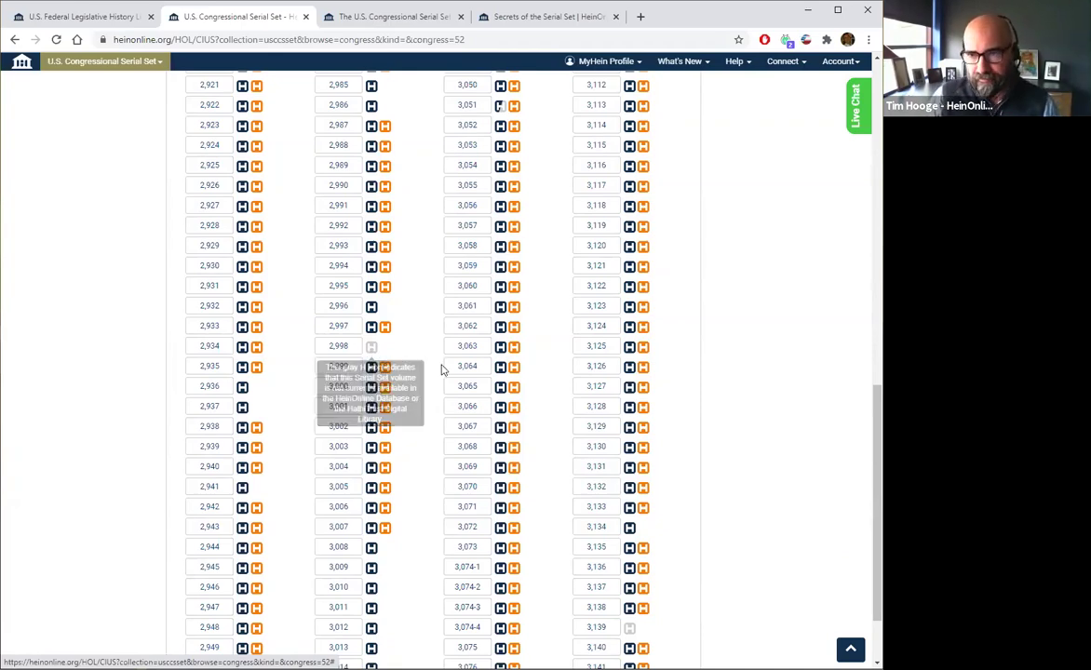
scroll(410, 354, up, 10)
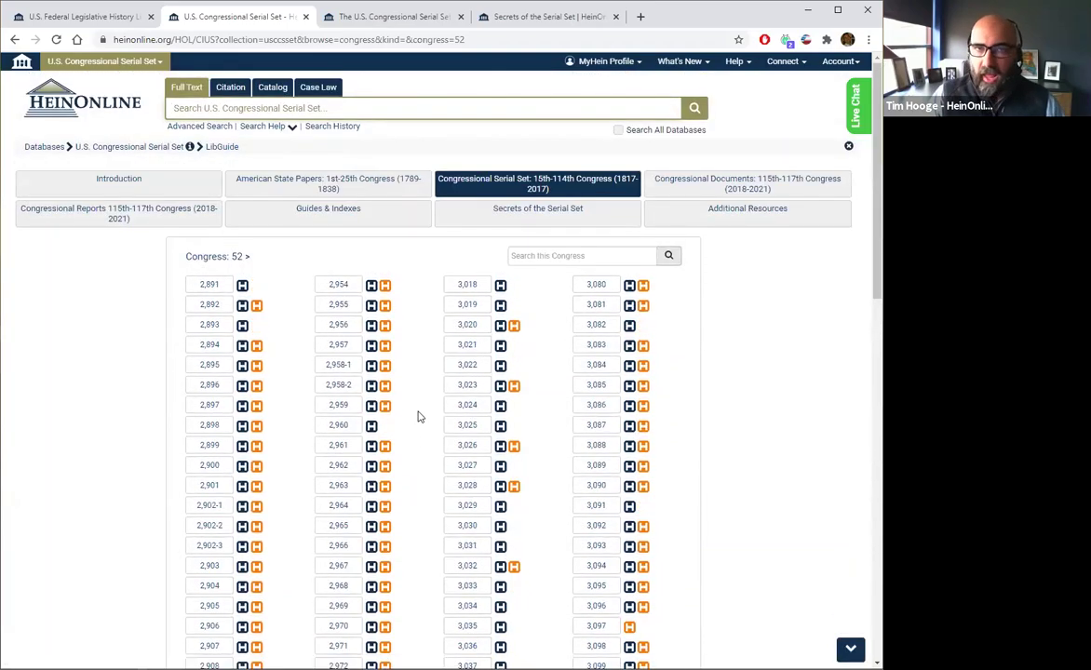
Open the Venn diagram search from the advanced search and search the Serial Set for "affordable AND doctor AND medication".
click(200, 125)
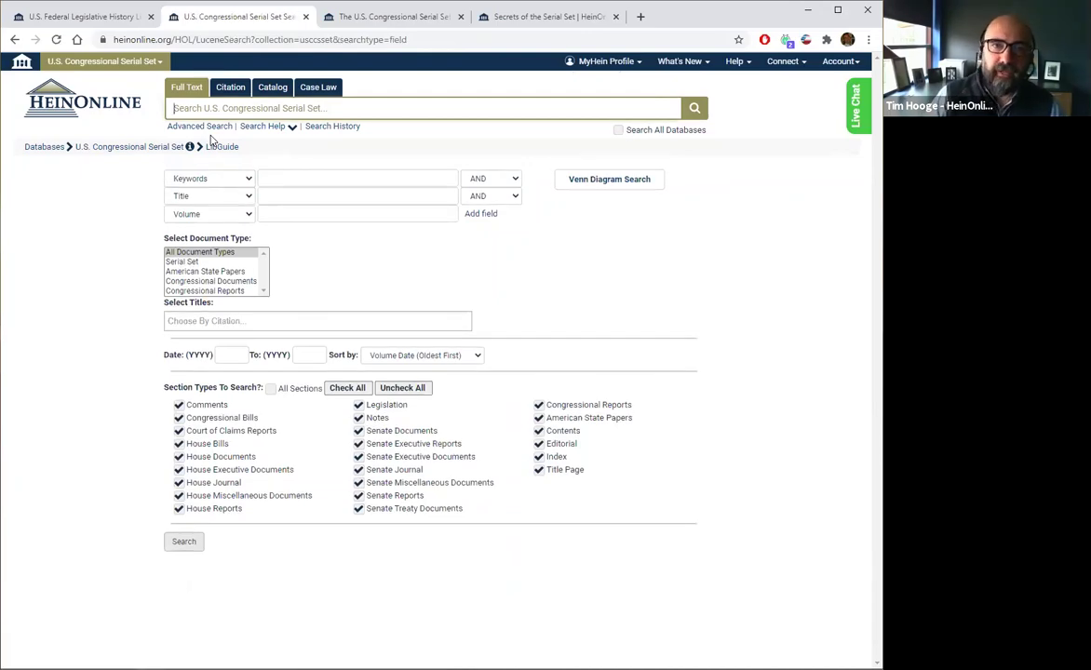
click(634, 187)
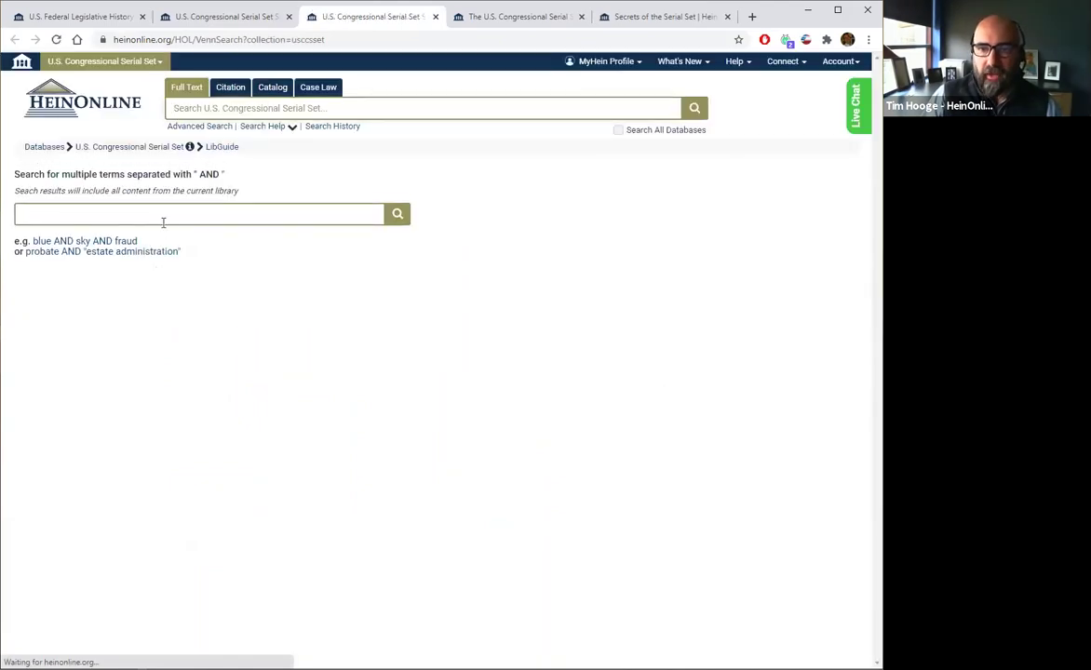
click(183, 219)
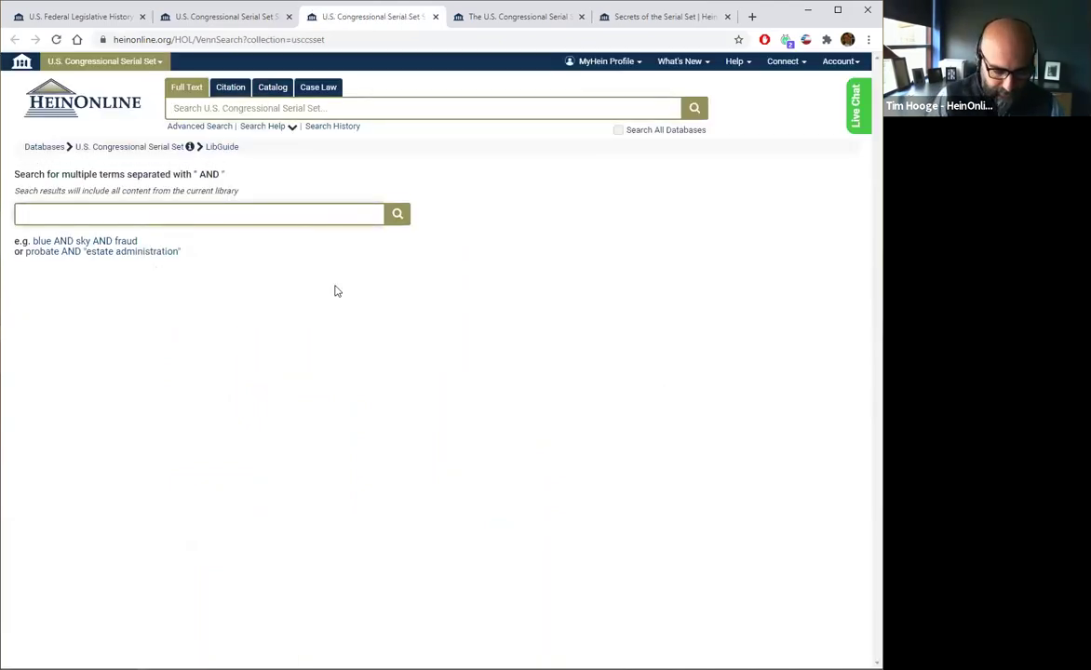
text(afforda)
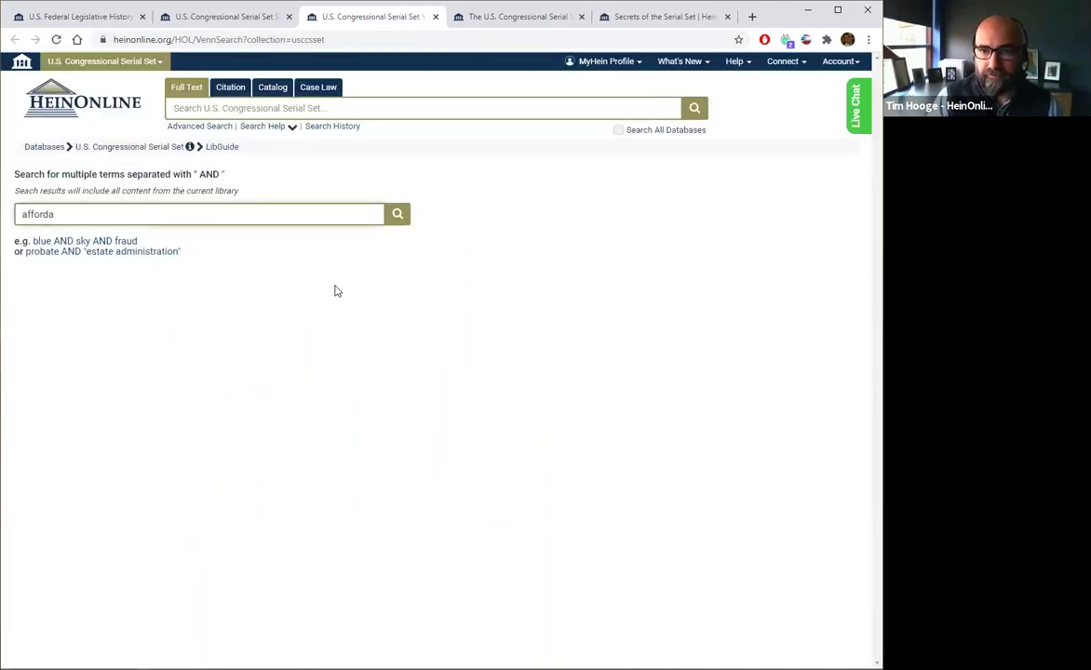
text(ble AND)
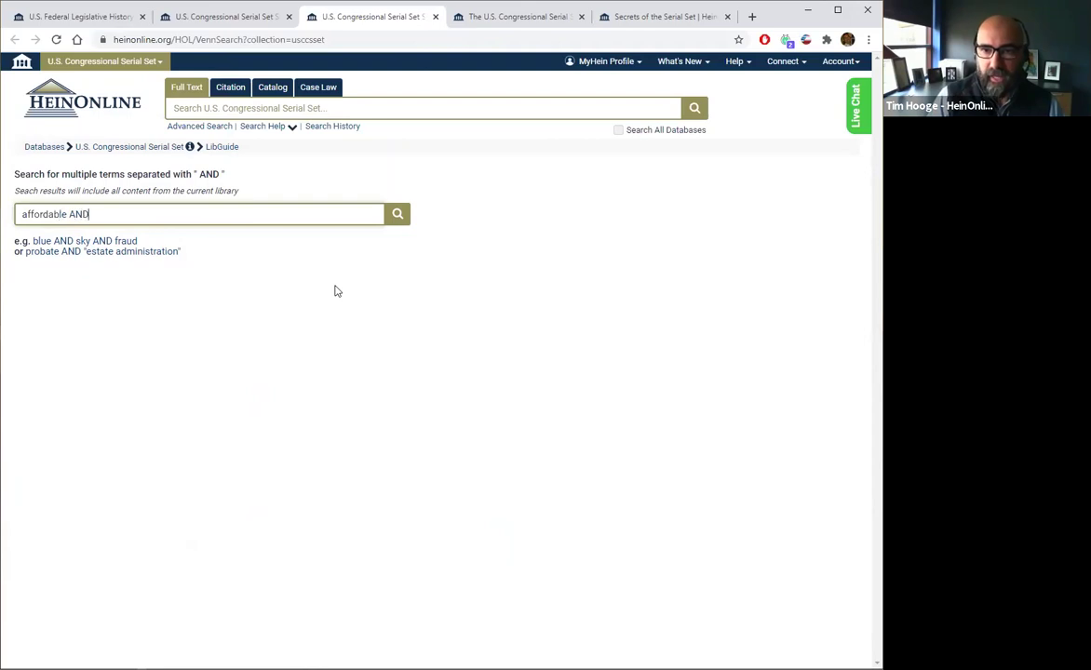
text( doctor )
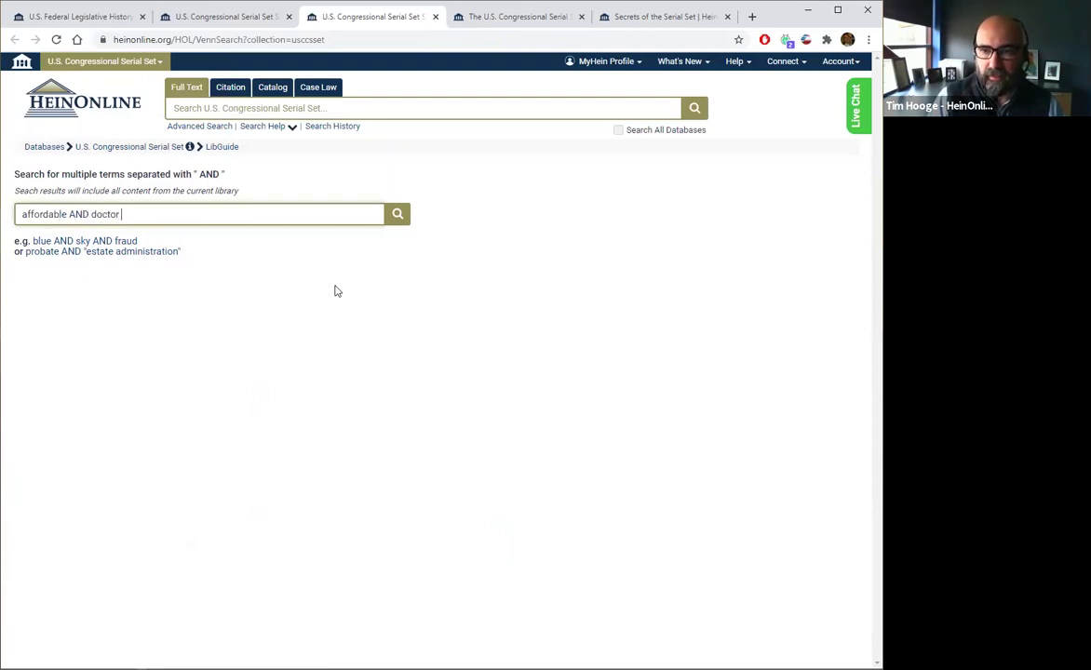
text(AND medicat)
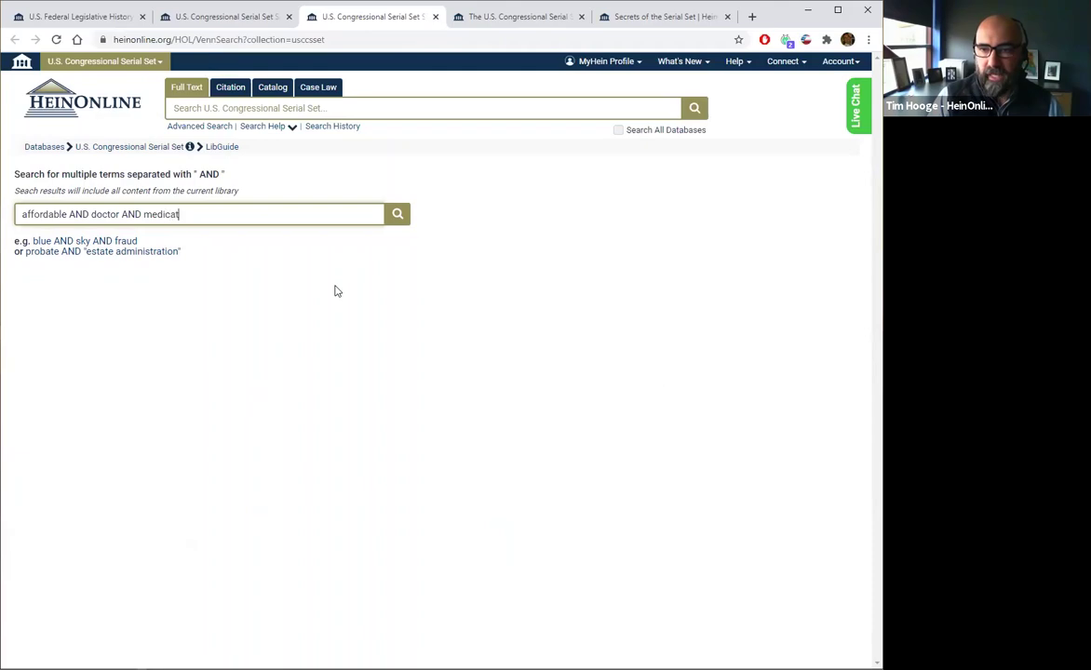
text(ion)
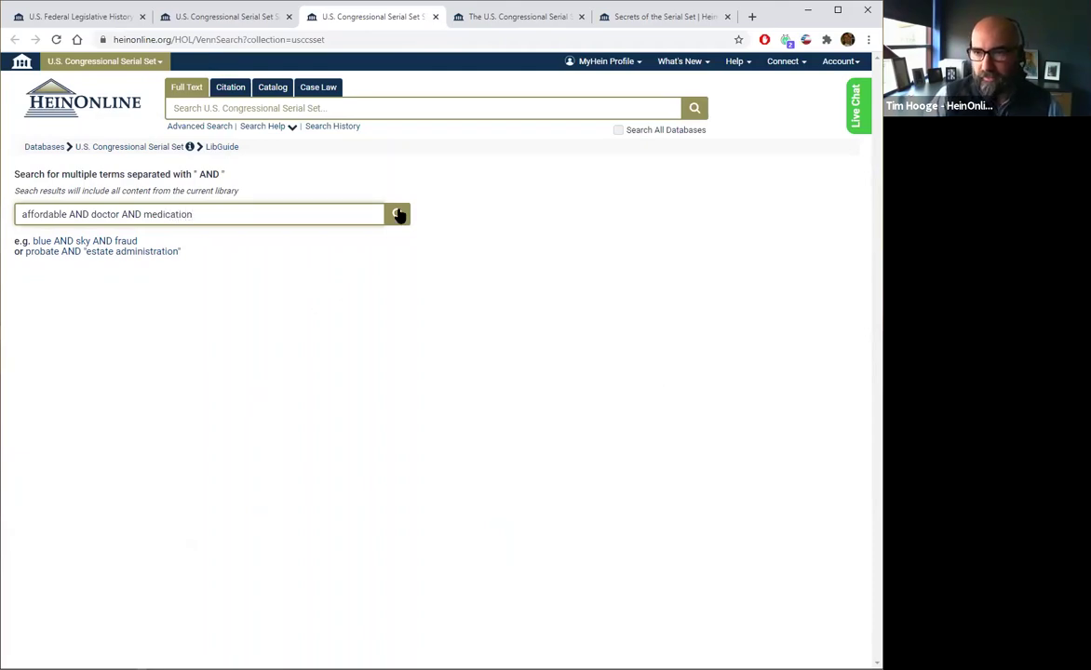
click(399, 215)
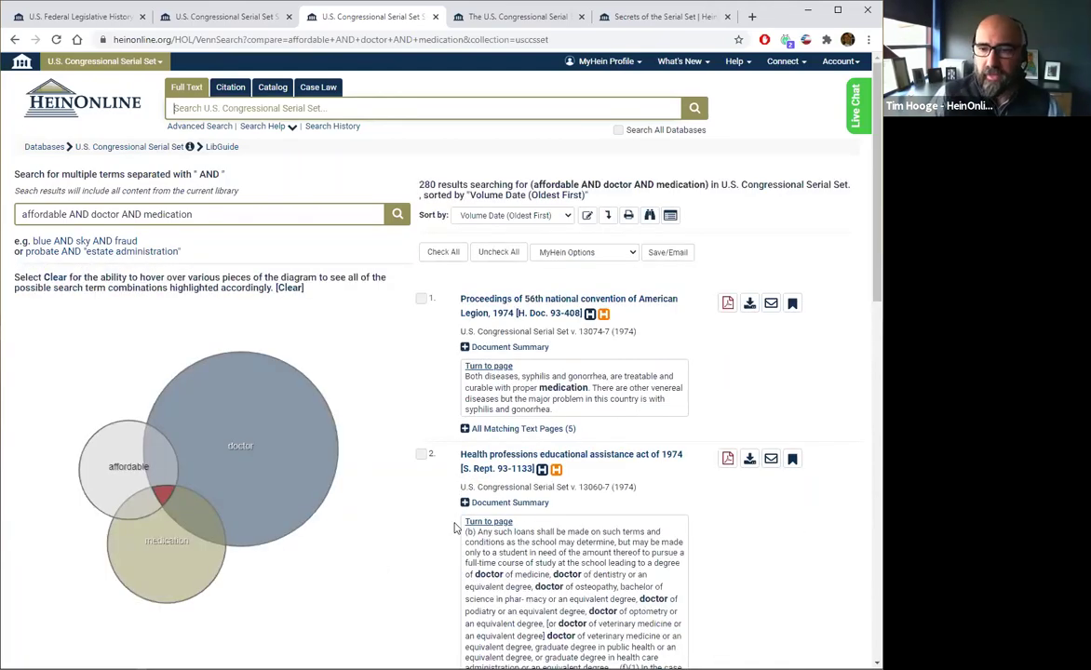
scroll(414, 526, down, 1)
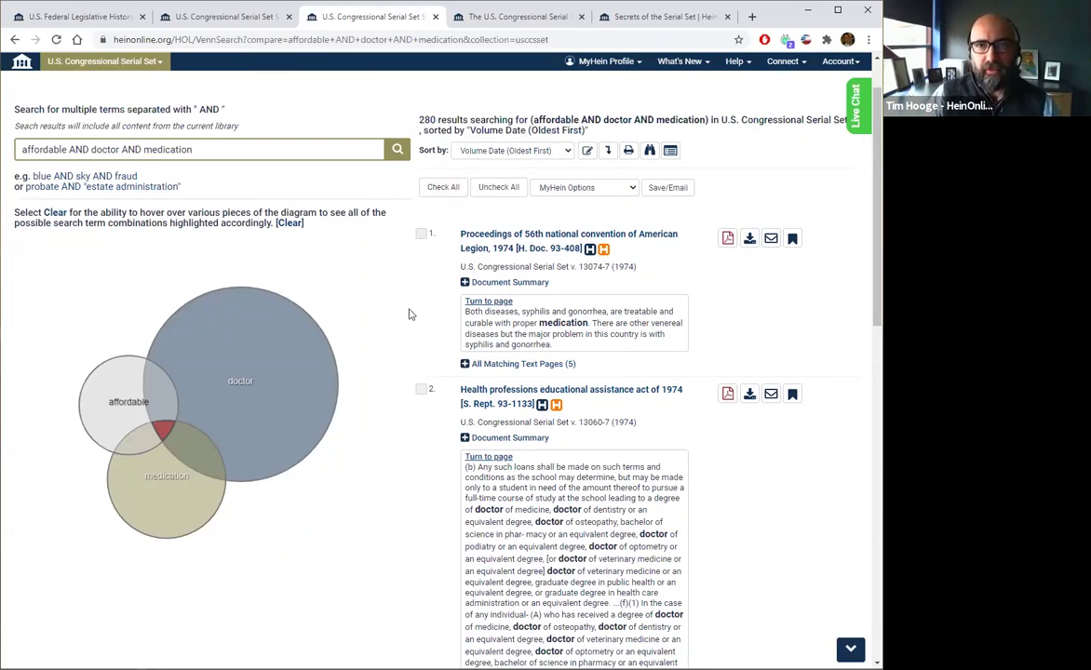
View the Venn diagram results for doctor, affordable, medication, affordable AND doctor, doctor AND medication, and all three terms combined.
click(228, 390)
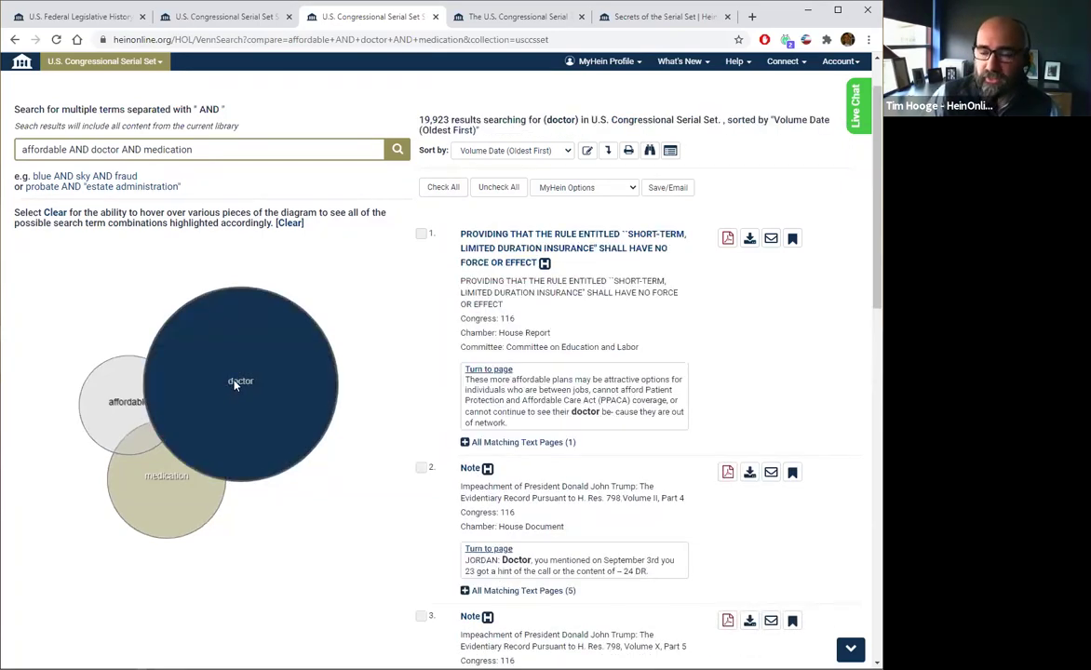
click(119, 408)
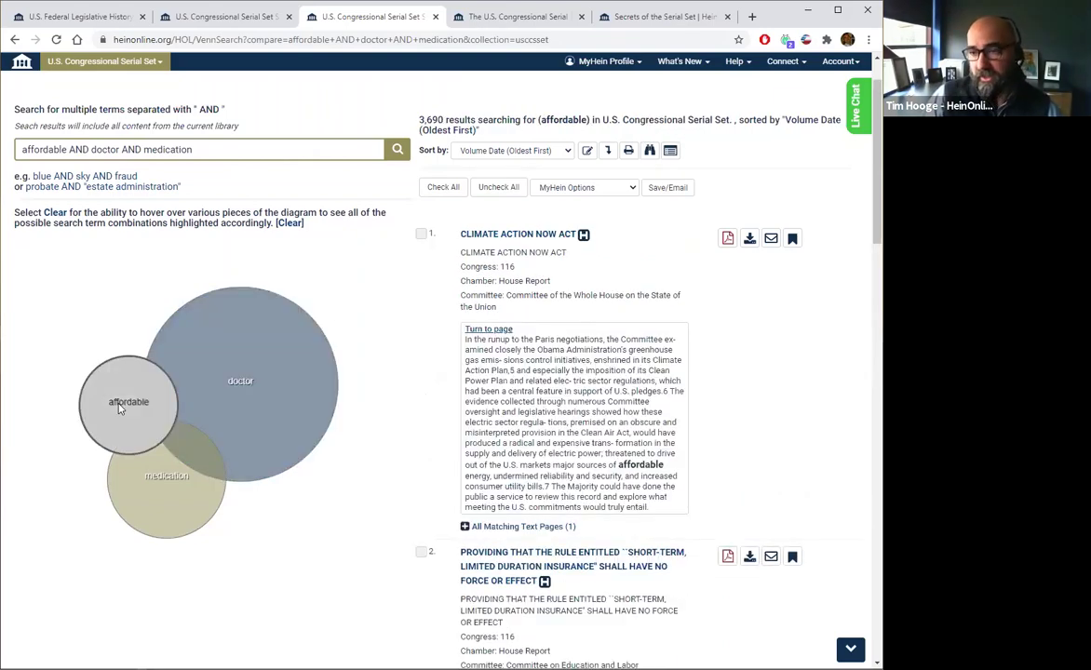
click(159, 497)
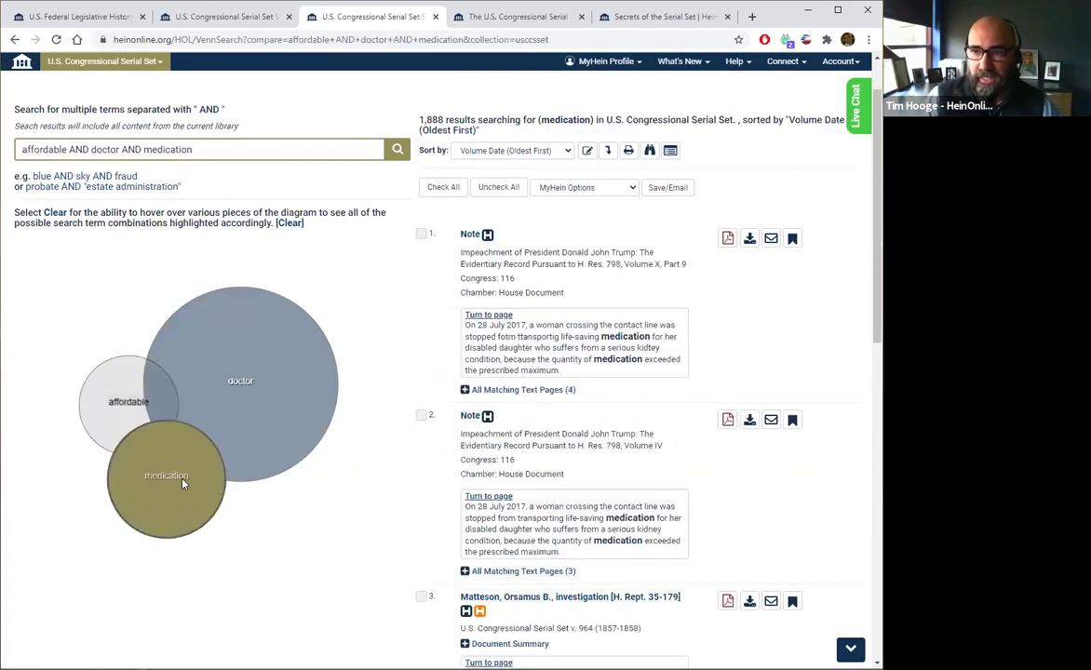
click(160, 399)
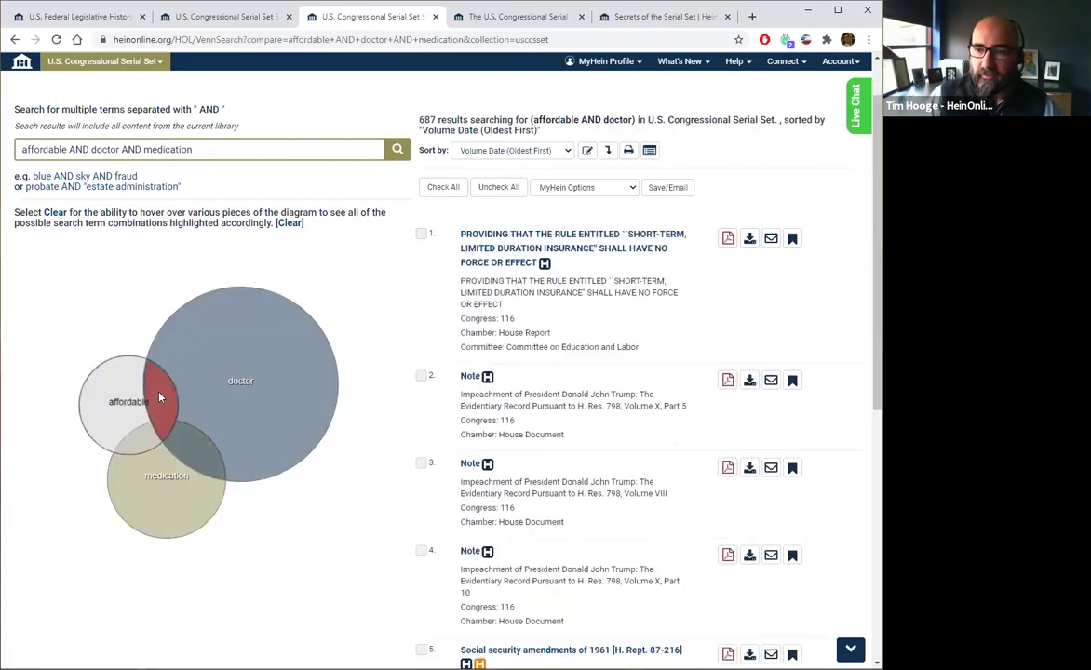
click(200, 462)
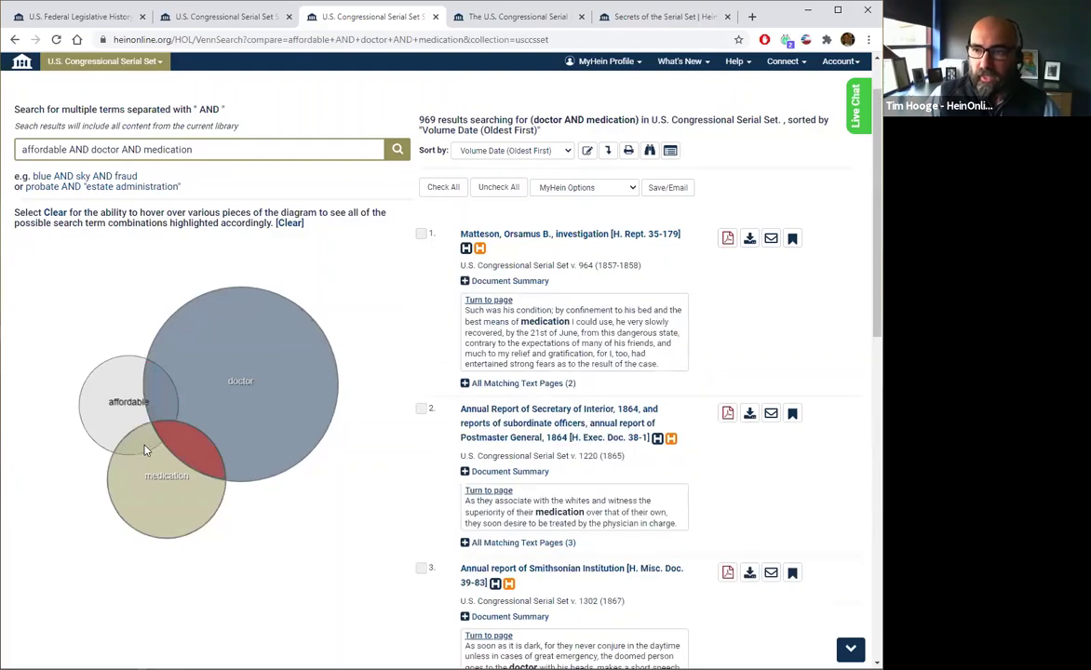
click(161, 443)
click(160, 430)
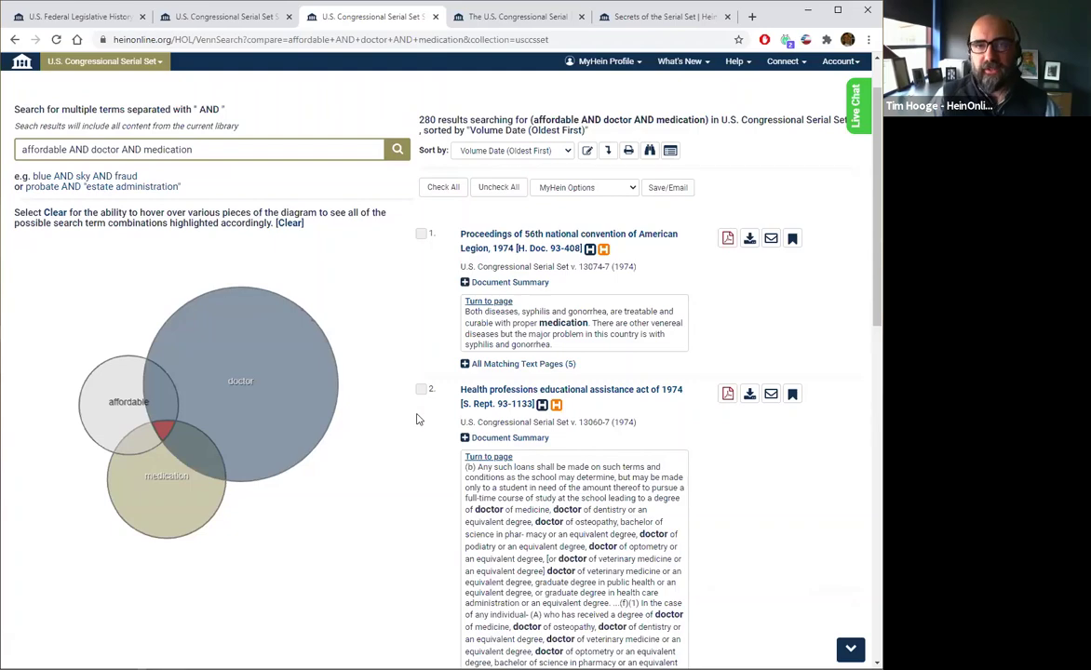
scroll(372, 372, up, 1)
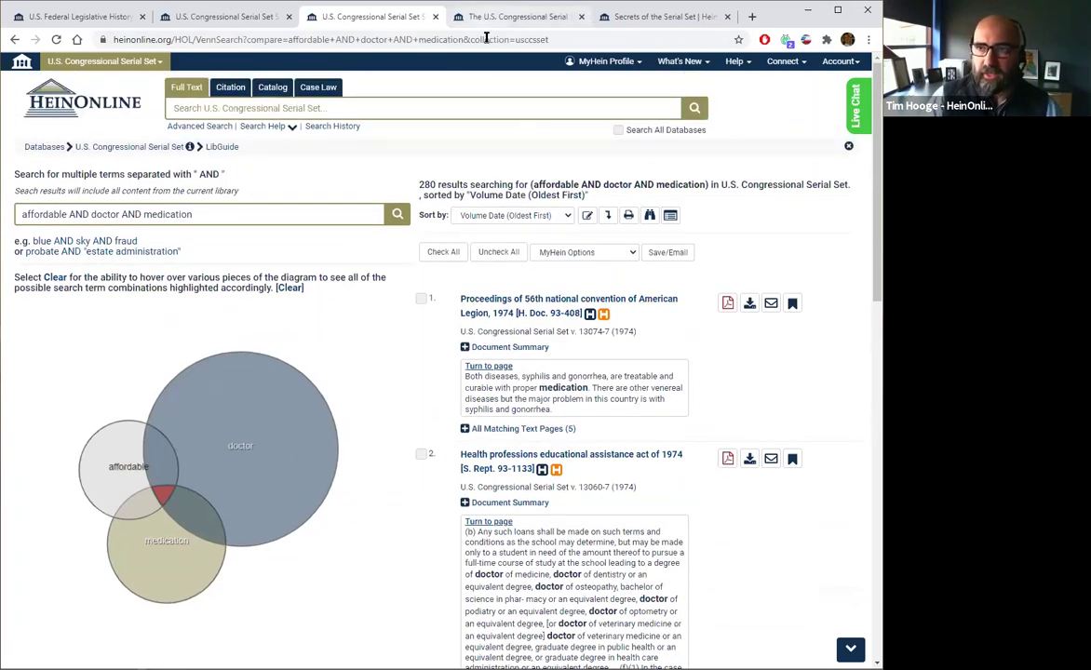
Return to the U.S. Congressional Serial Set introduction and open the Secrets of the Serial Set blog series.
click(126, 150)
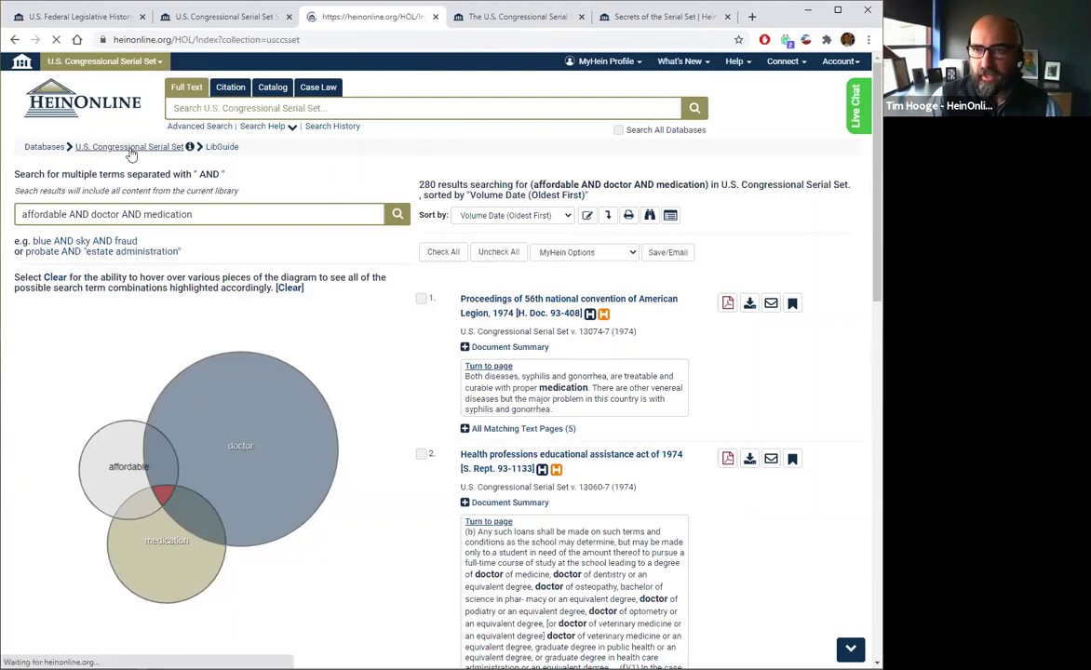
click(142, 180)
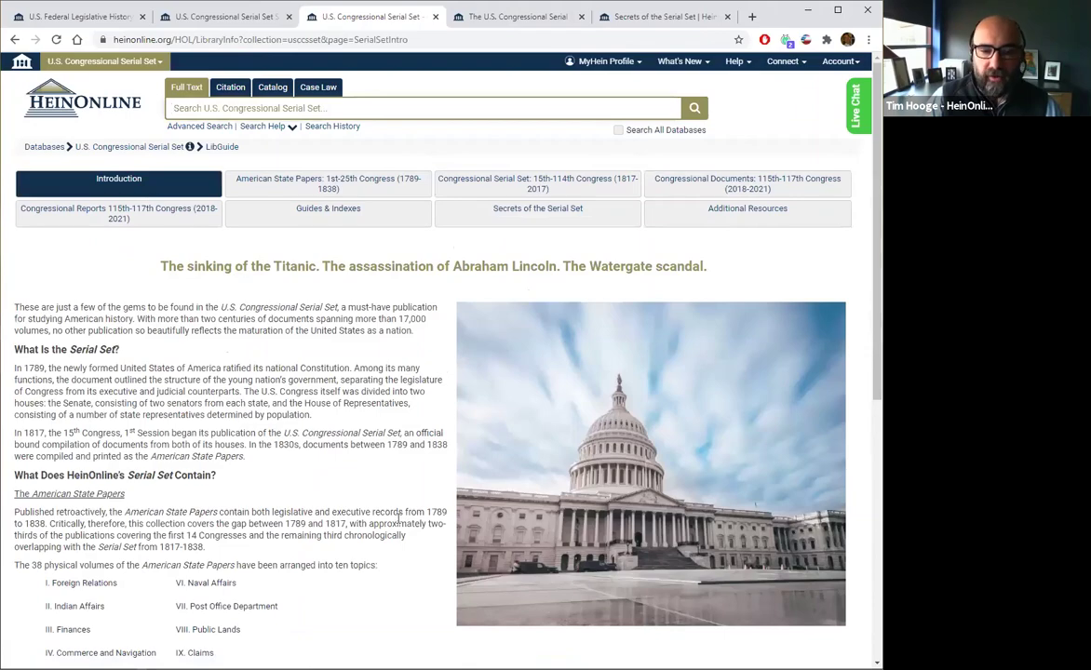
click(527, 219)
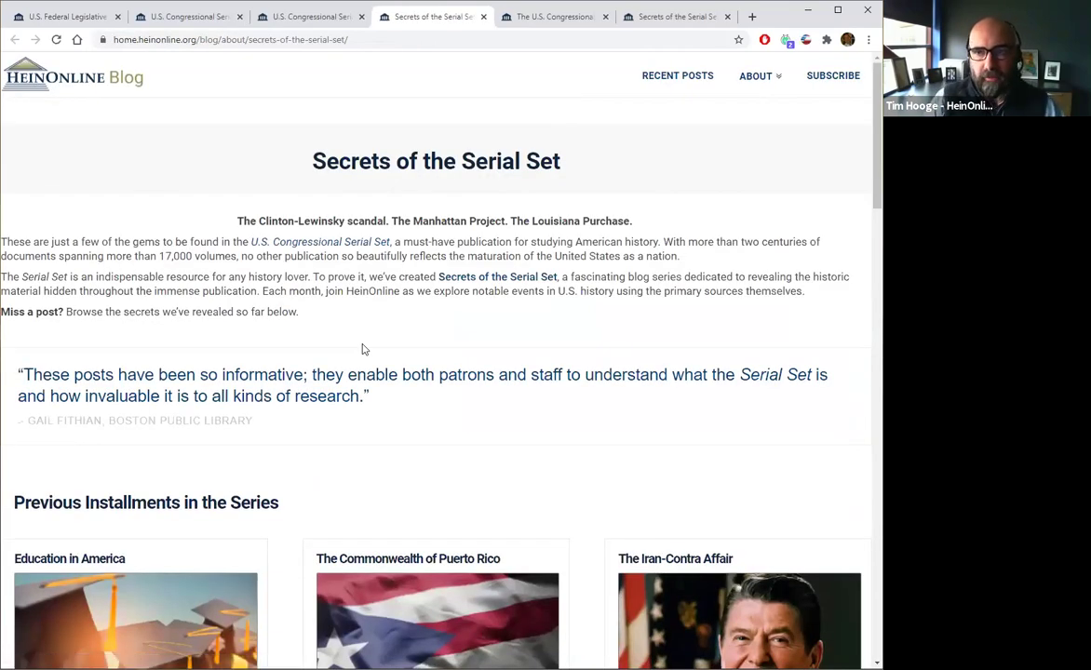
Look through the previous installments of the Secrets of the Serial Set series, from Education in America through the older posts.
scroll(392, 388, down, 1)
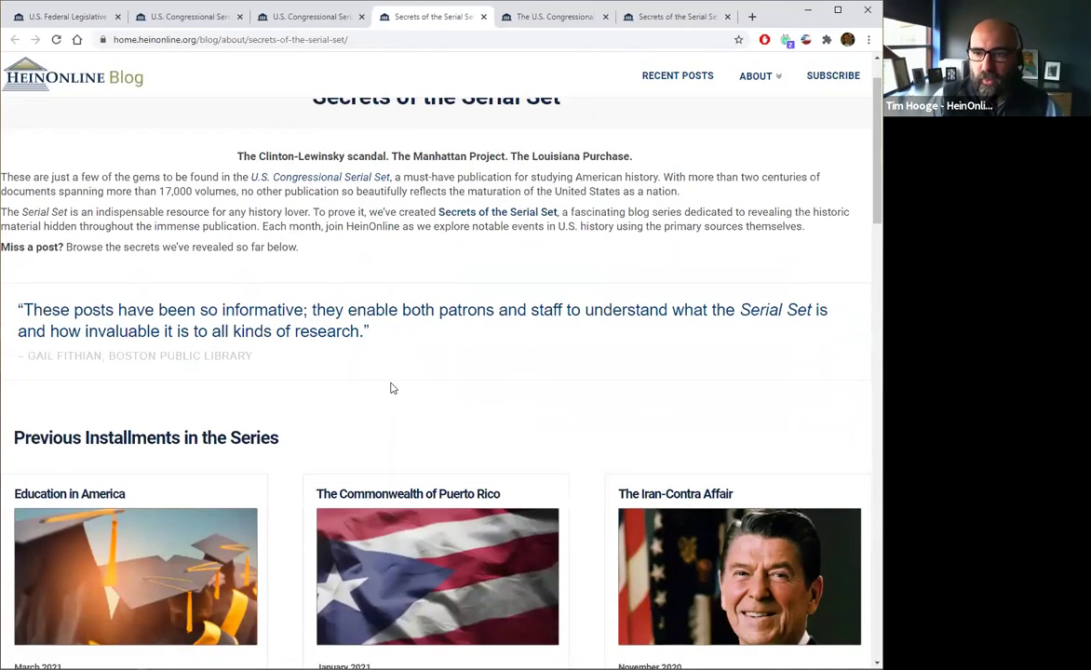
scroll(438, 404, down, 3)
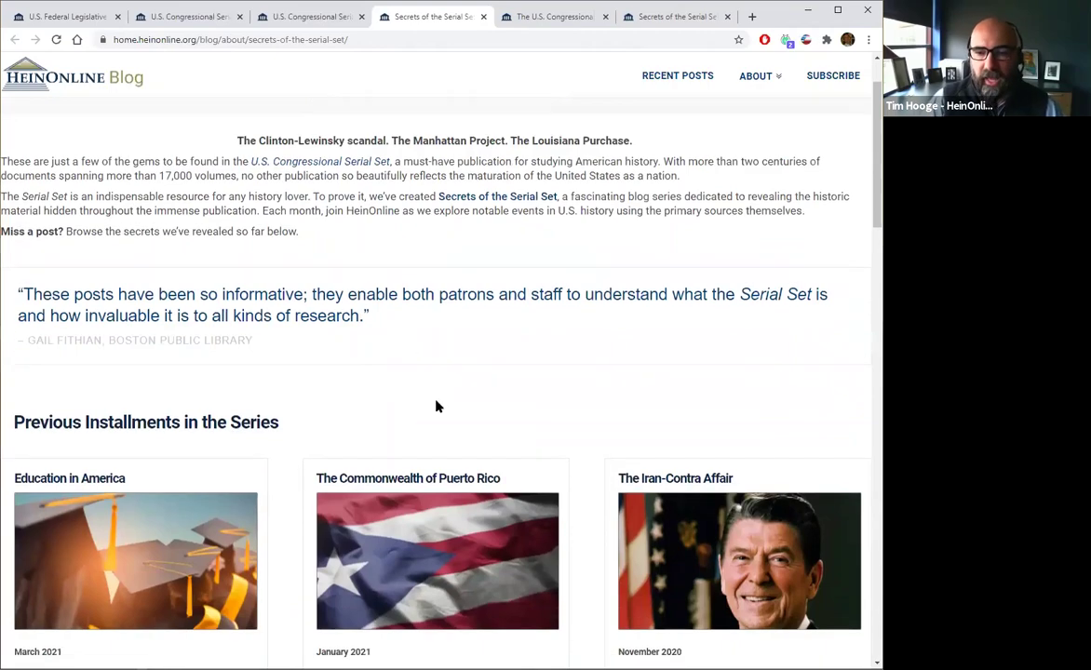
scroll(468, 293, down, 2)
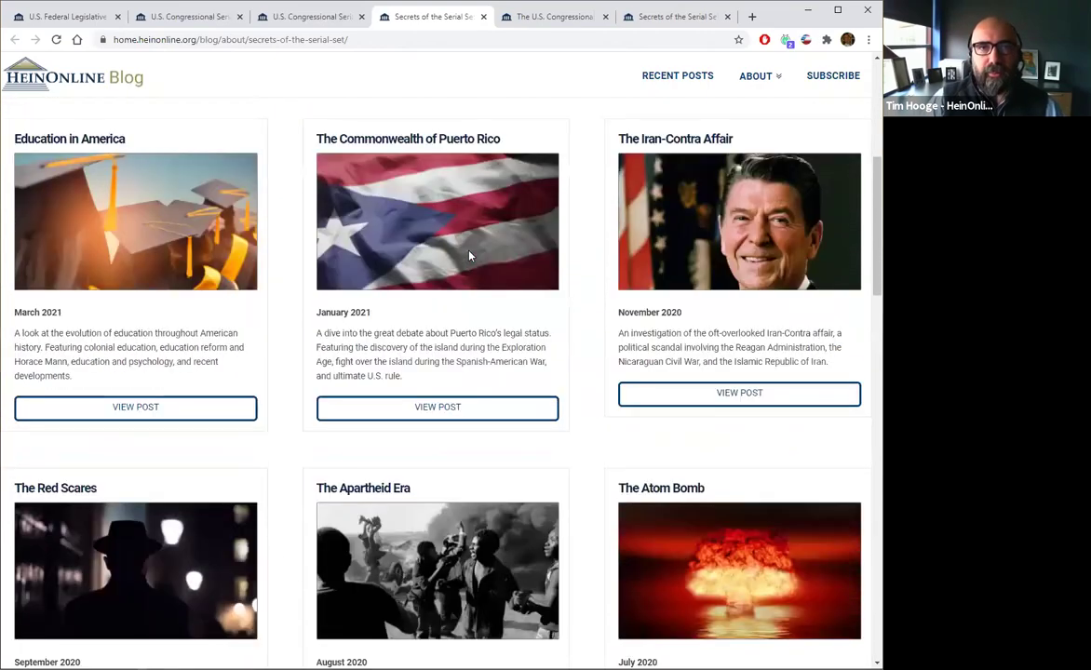
scroll(470, 256, up, 2)
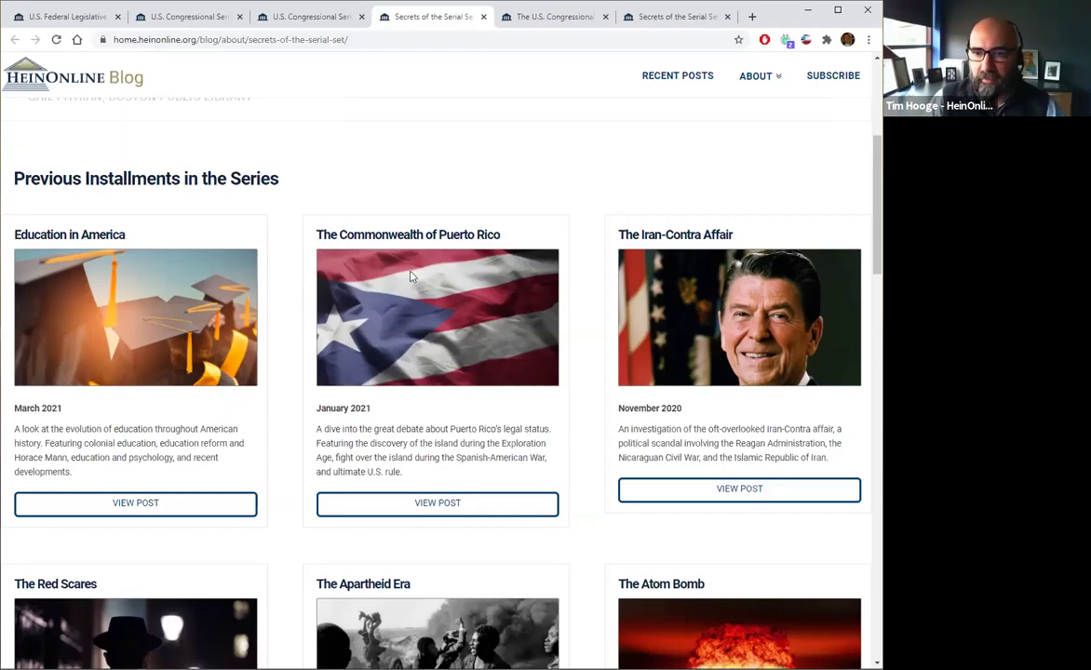
scroll(134, 261, down, 1)
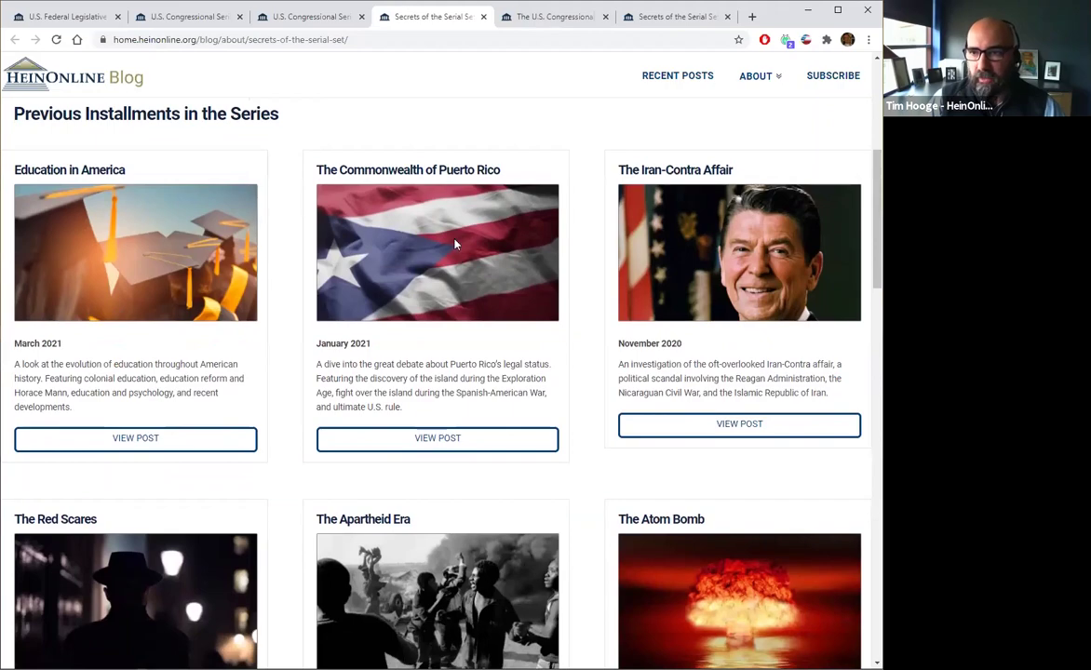
scroll(477, 321, down, 1)
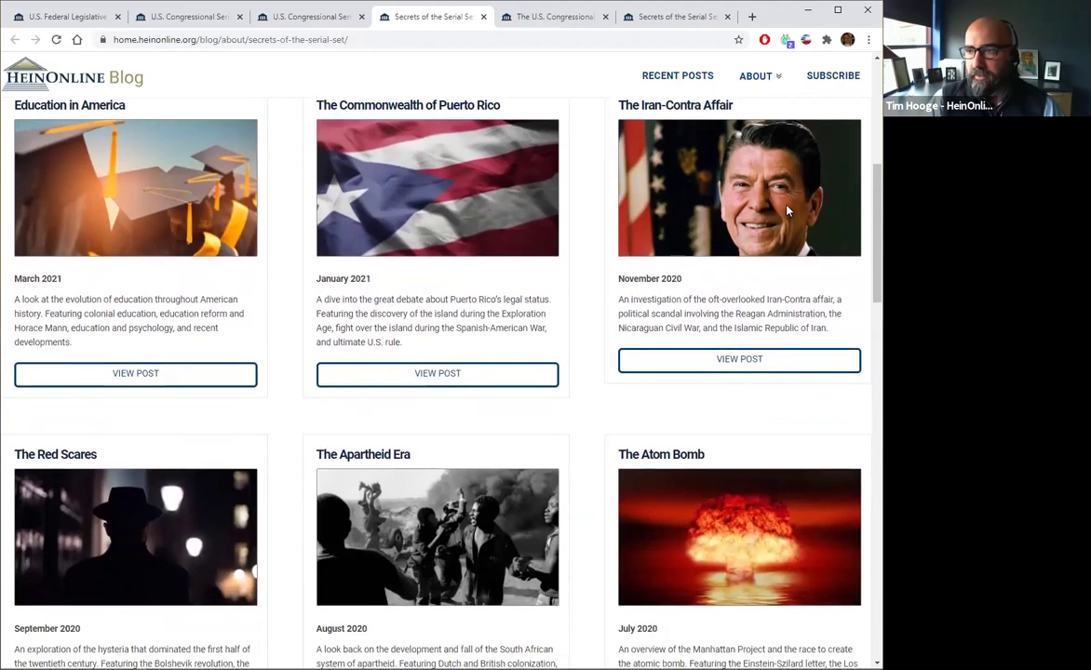
scroll(735, 200, down, 2)
scroll(736, 216, down, 1)
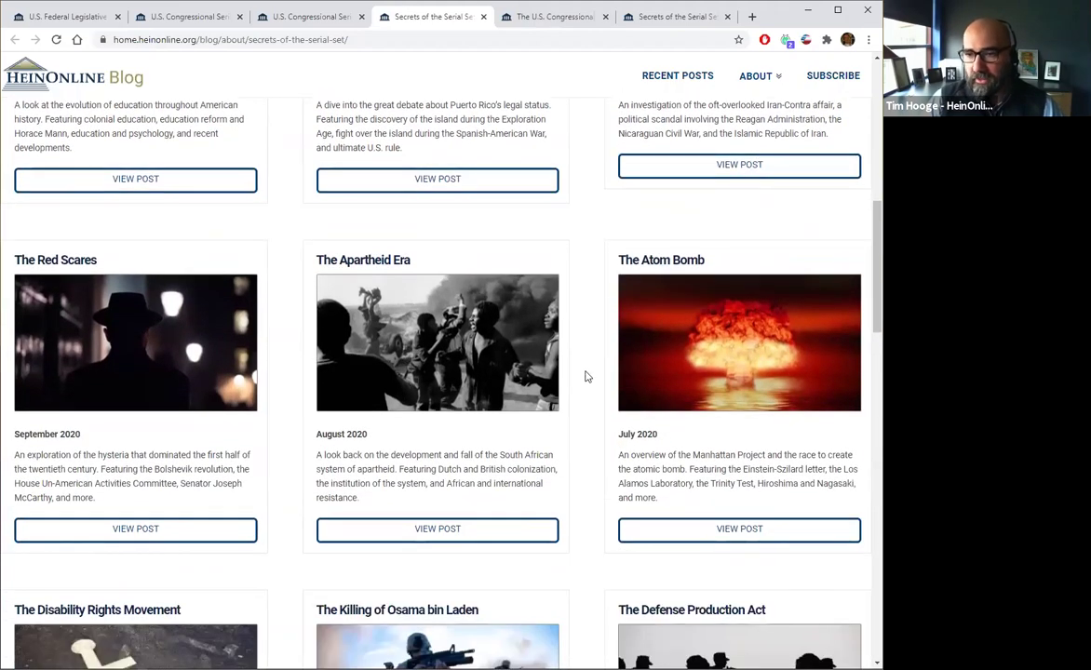
scroll(499, 369, down, 1)
scroll(378, 333, down, 4)
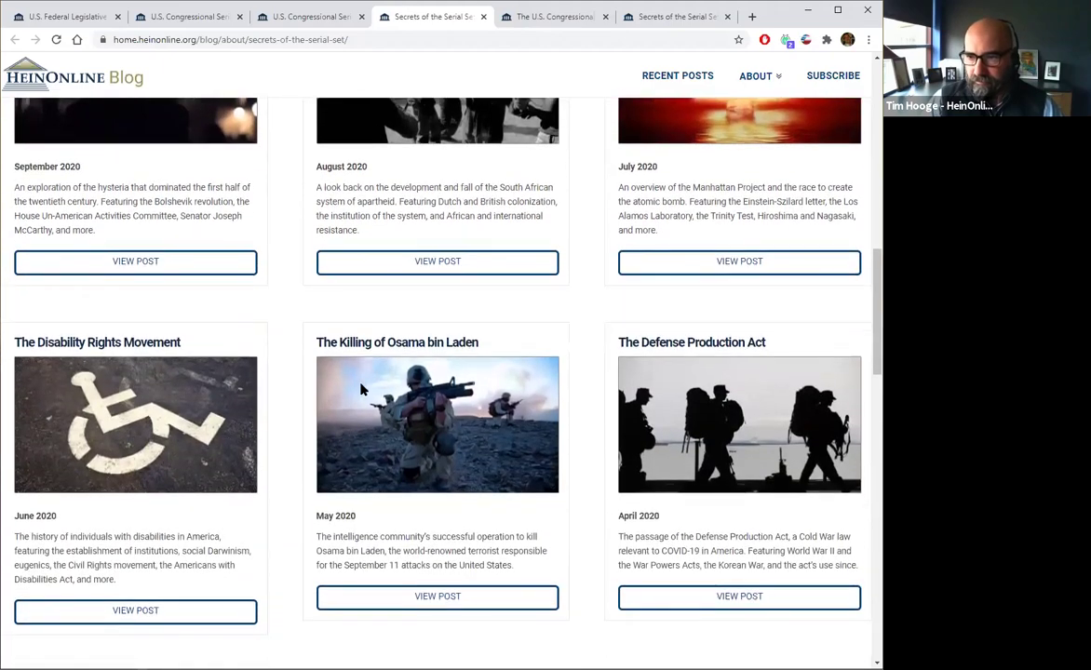
scroll(411, 291, down, 3)
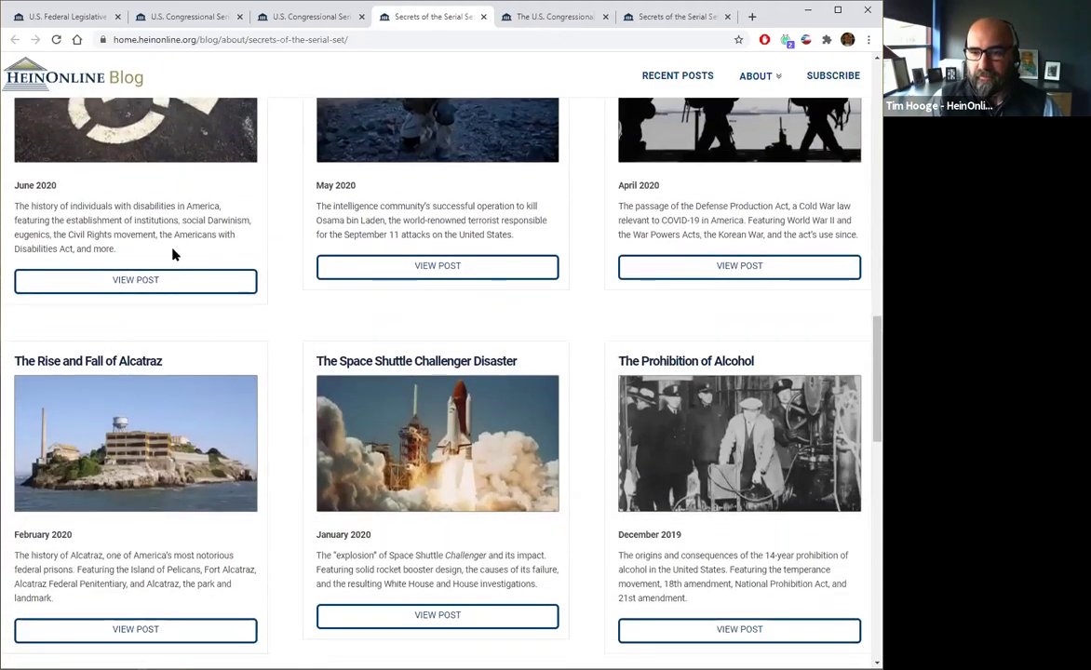
scroll(521, 377, down, 4)
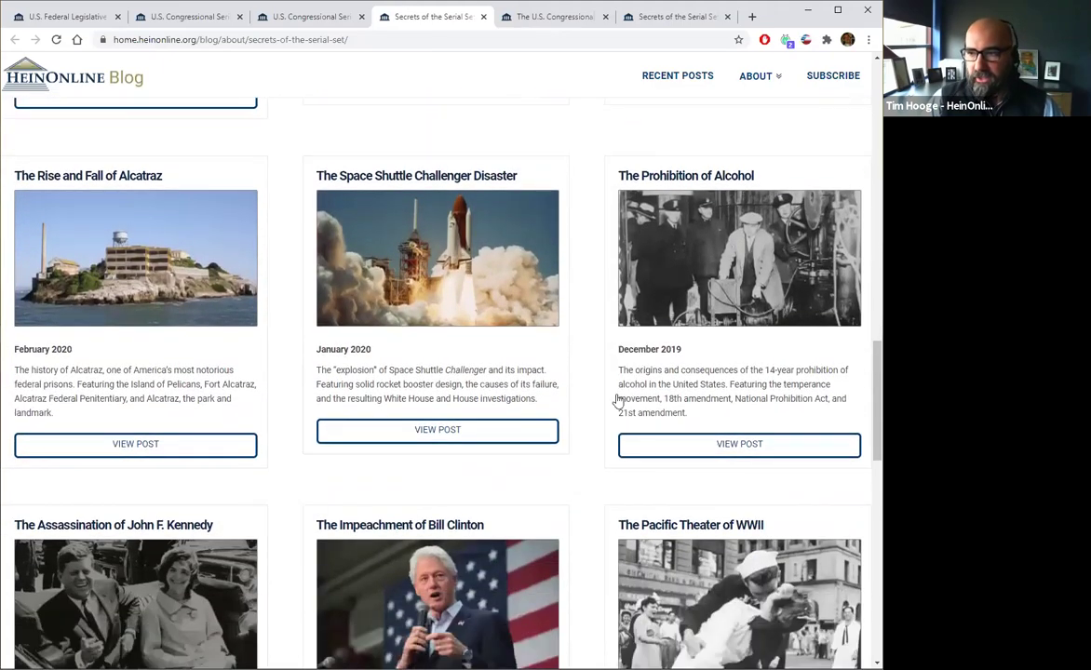
Look through the older Secrets of the Serial Set posts back to The Lewis and Clark Expedition, and close the blog page.
scroll(140, 279, down, 2)
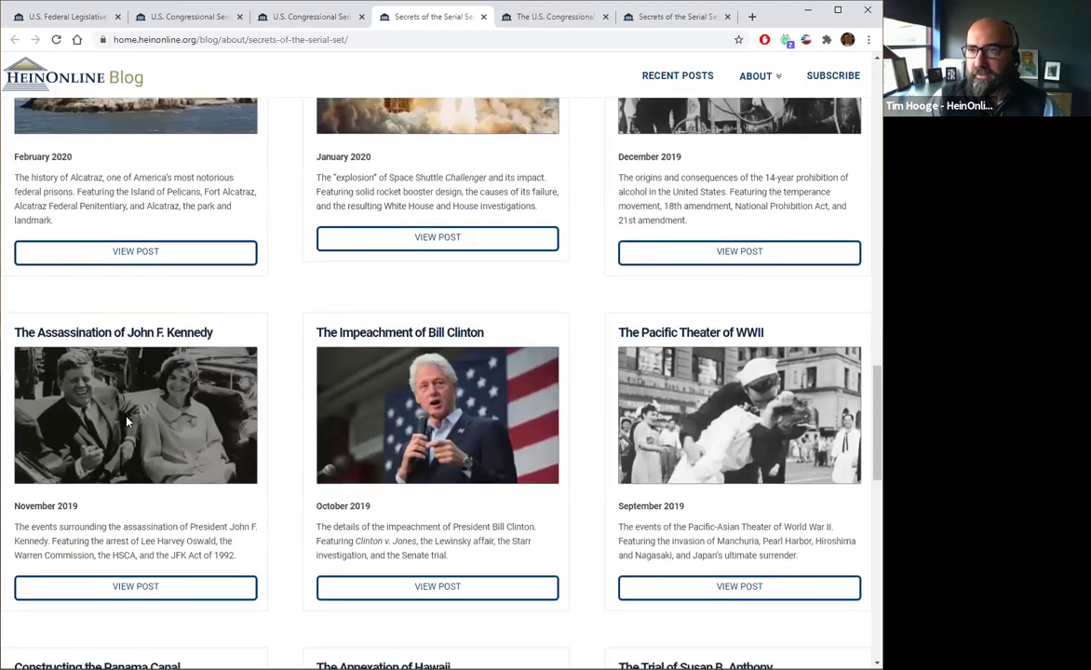
scroll(463, 351, down, 3)
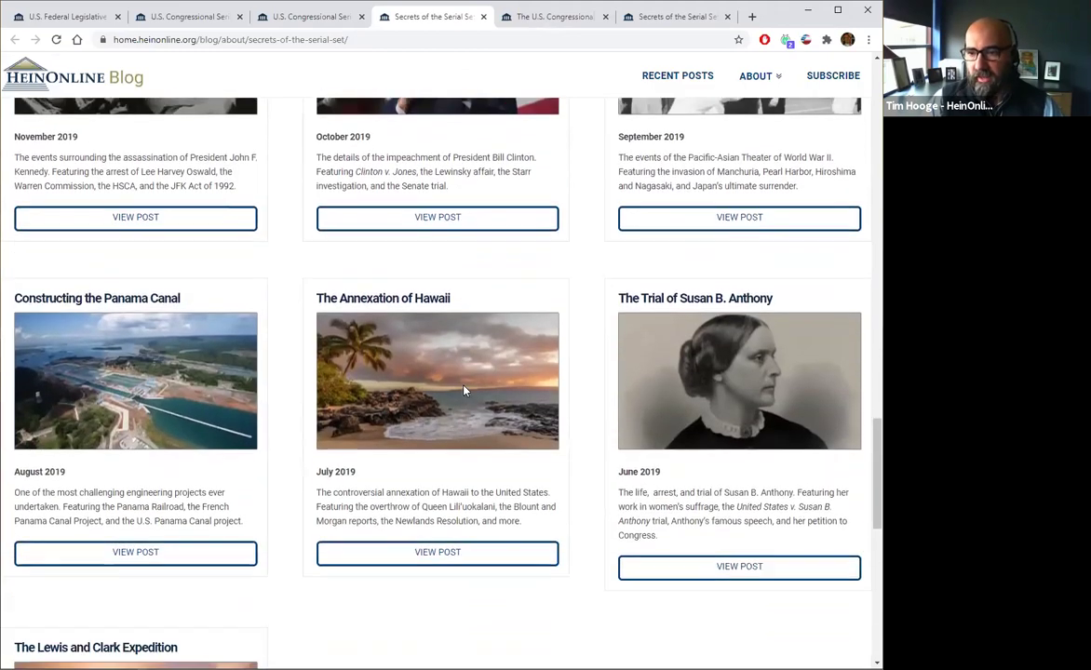
scroll(280, 391, down, 2)
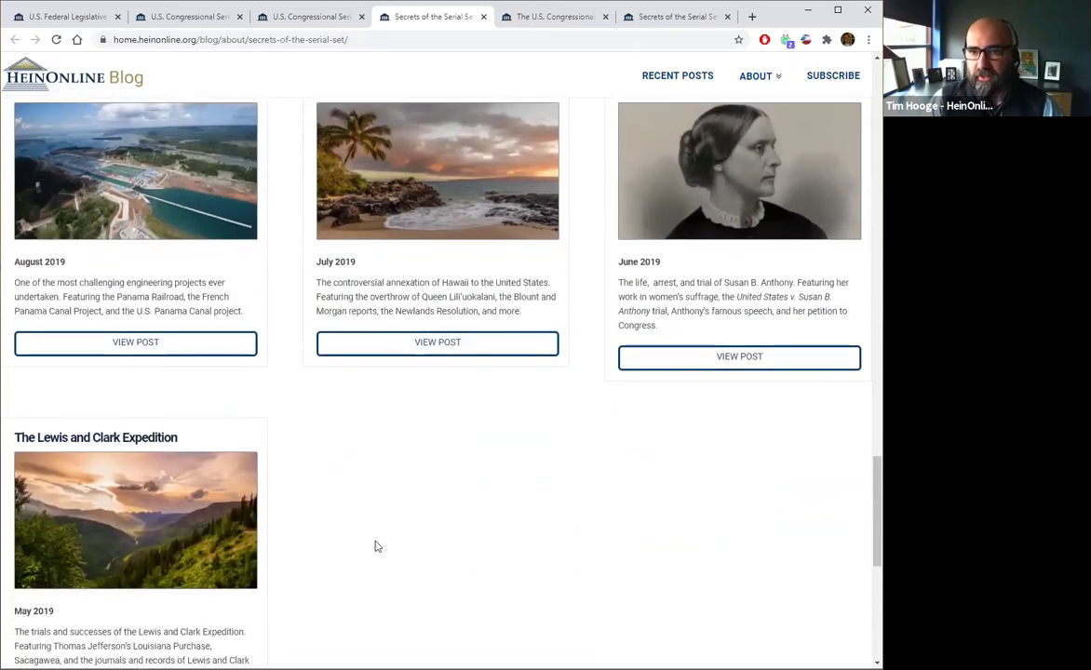
scroll(379, 546, up, 5)
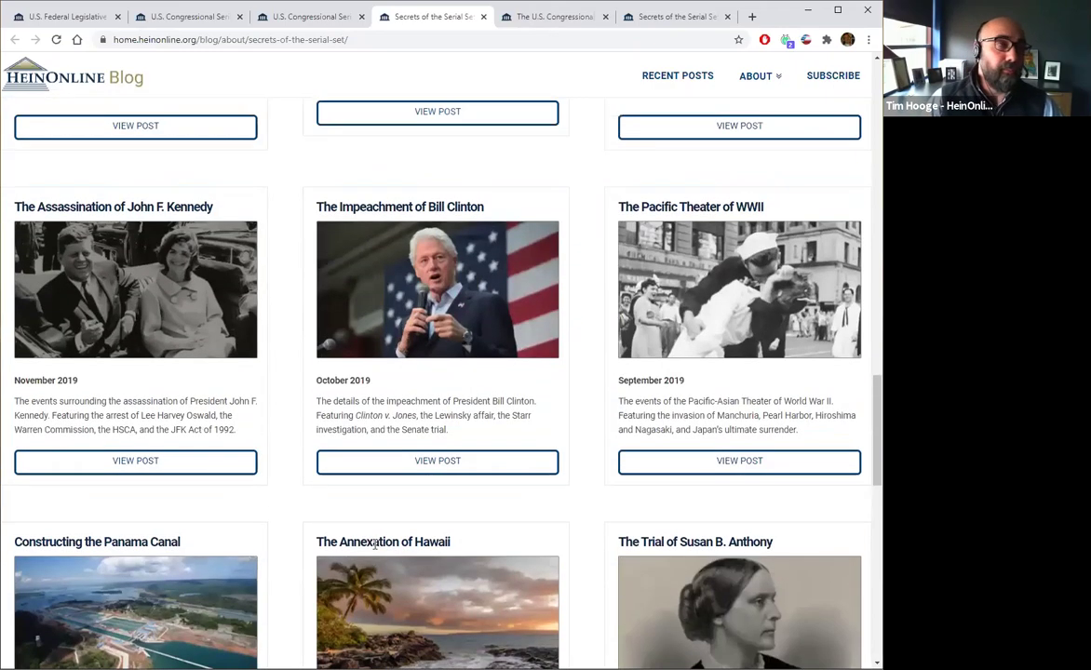
scroll(382, 496, up, 3)
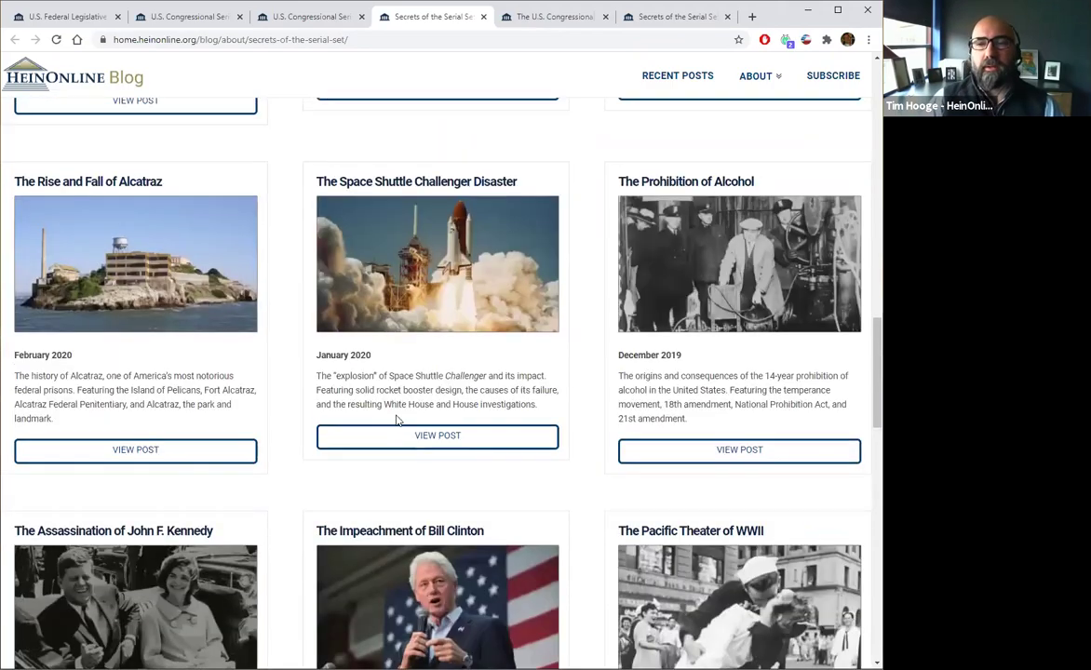
scroll(360, 510, up, 7)
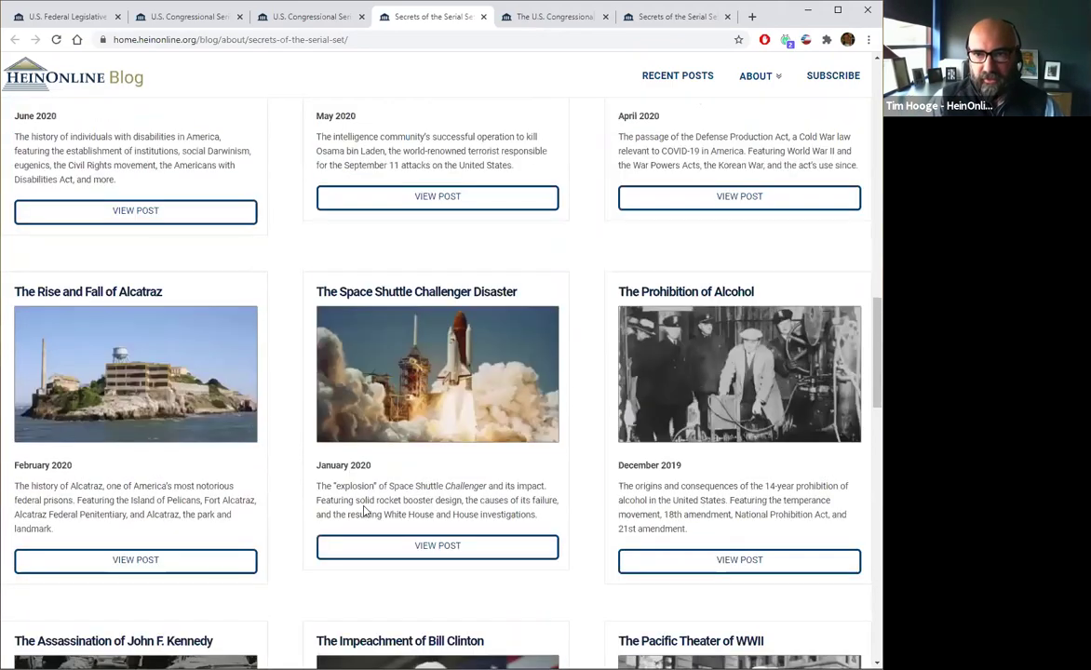
scroll(366, 509, up, 5)
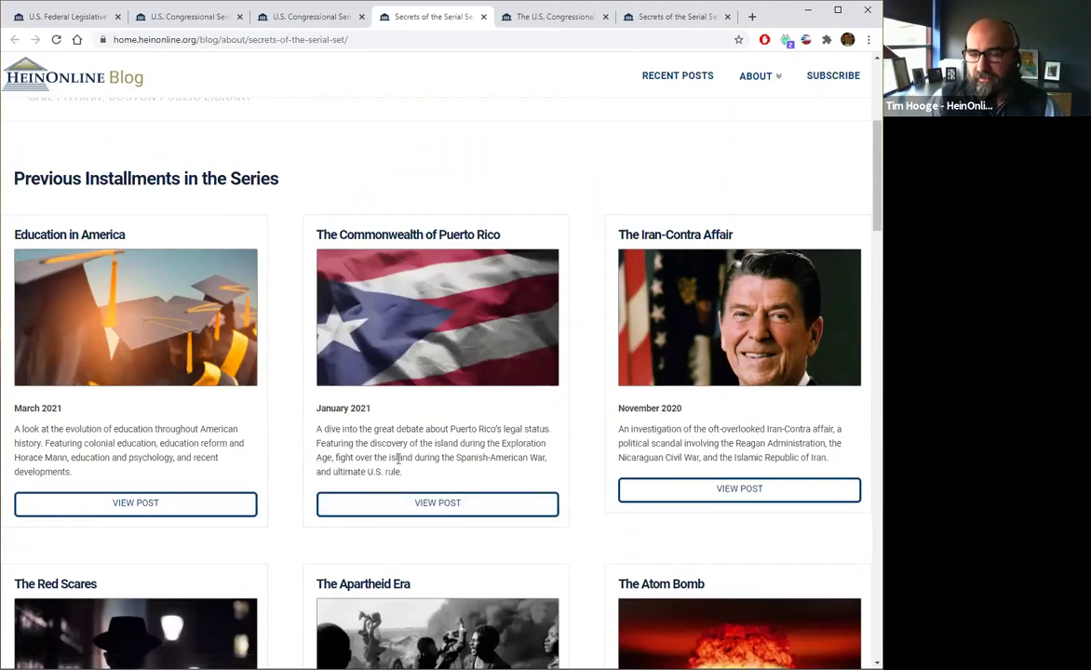
scroll(414, 459, up, 3)
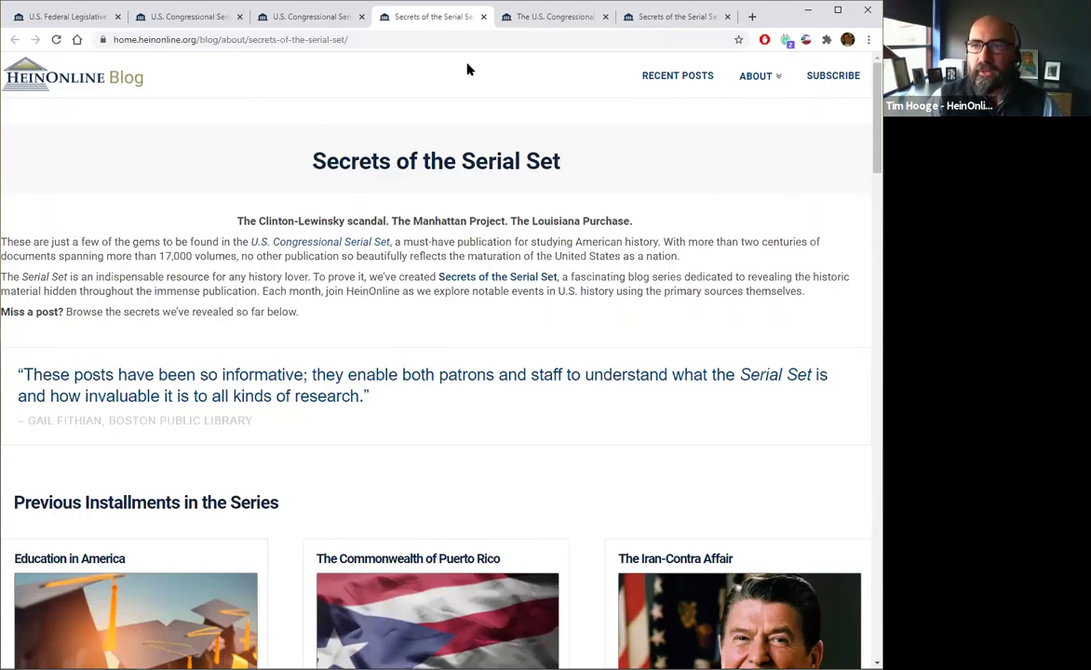
click(484, 17)
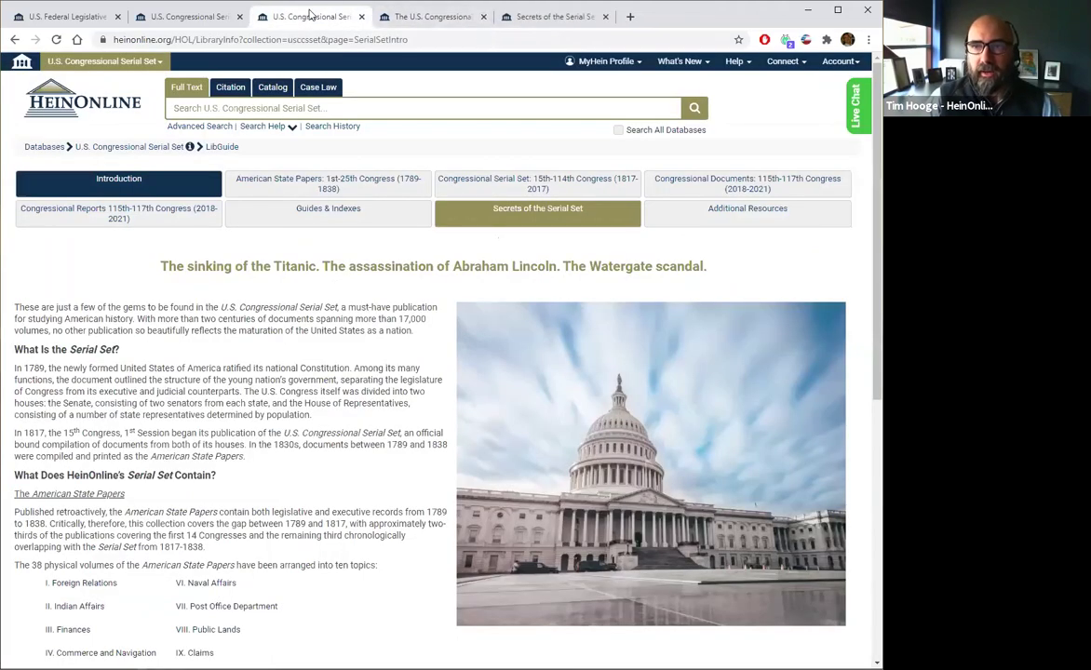
Open the Knowledge Base and LibGuides from the Serial Set advanced search page's help resources, view both, and close LibGuides.
click(194, 18)
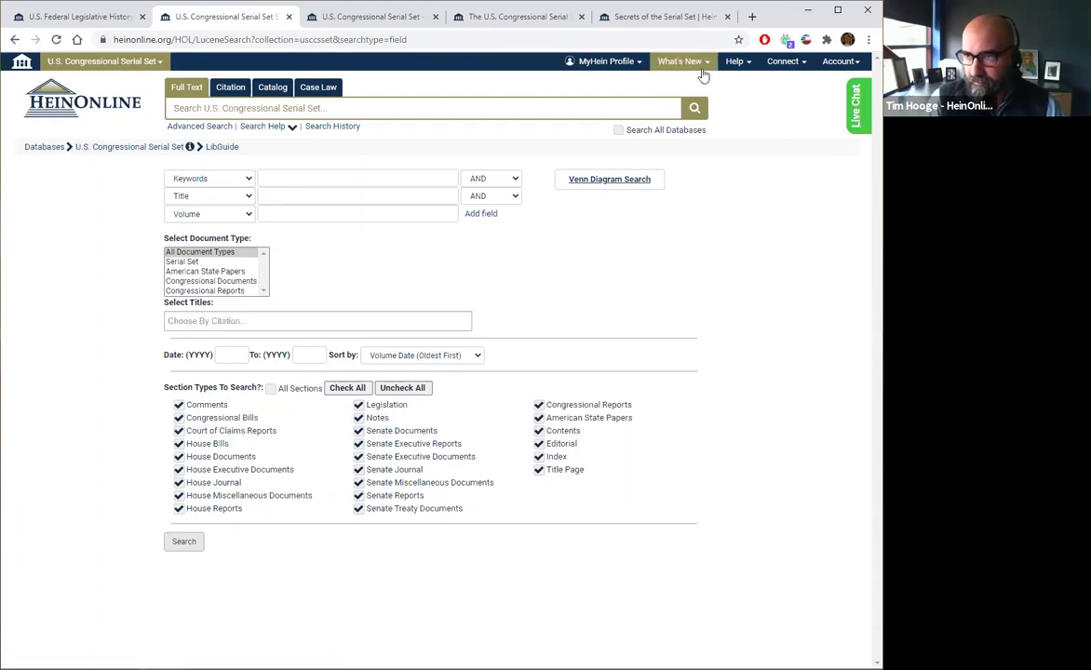
mouse_move(732, 65)
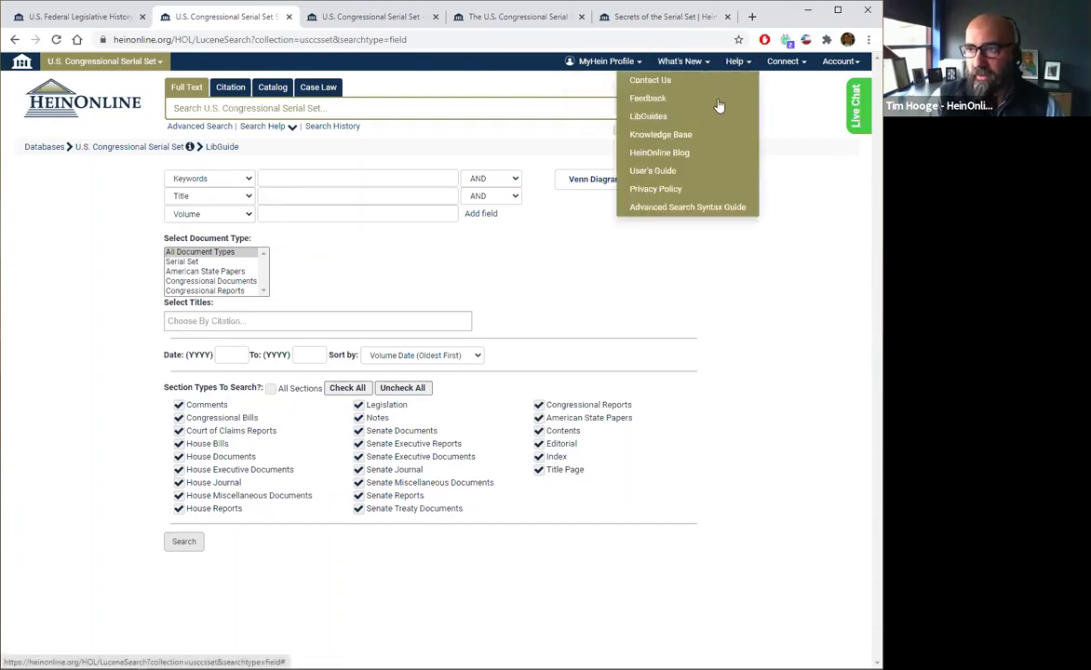
ctrl+click(694, 138)
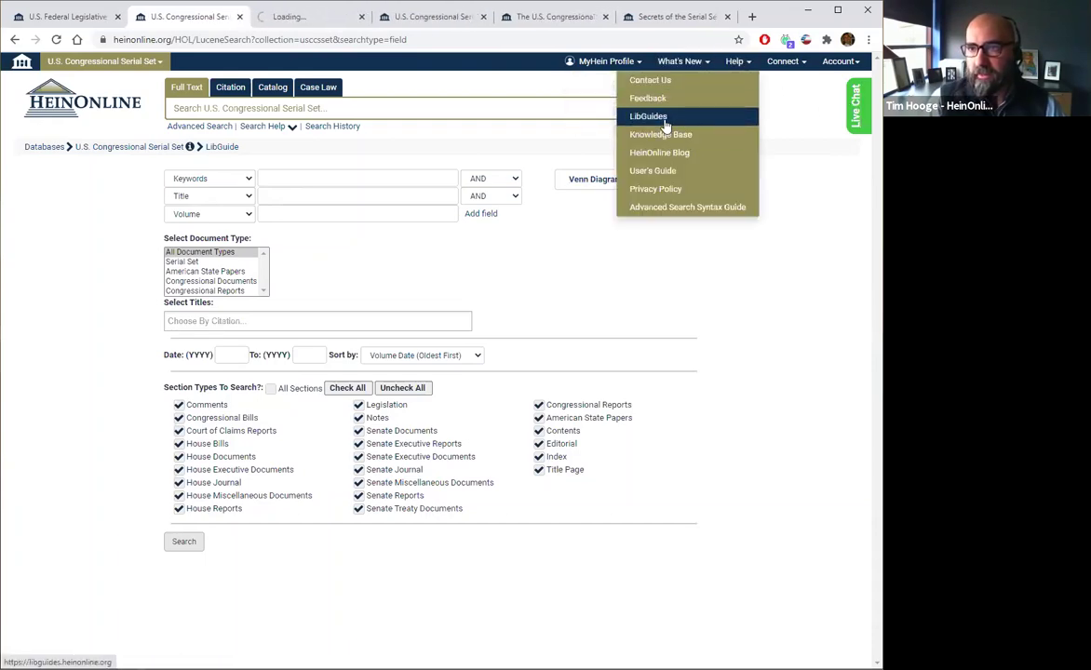
ctrl+click(665, 114)
click(268, 24)
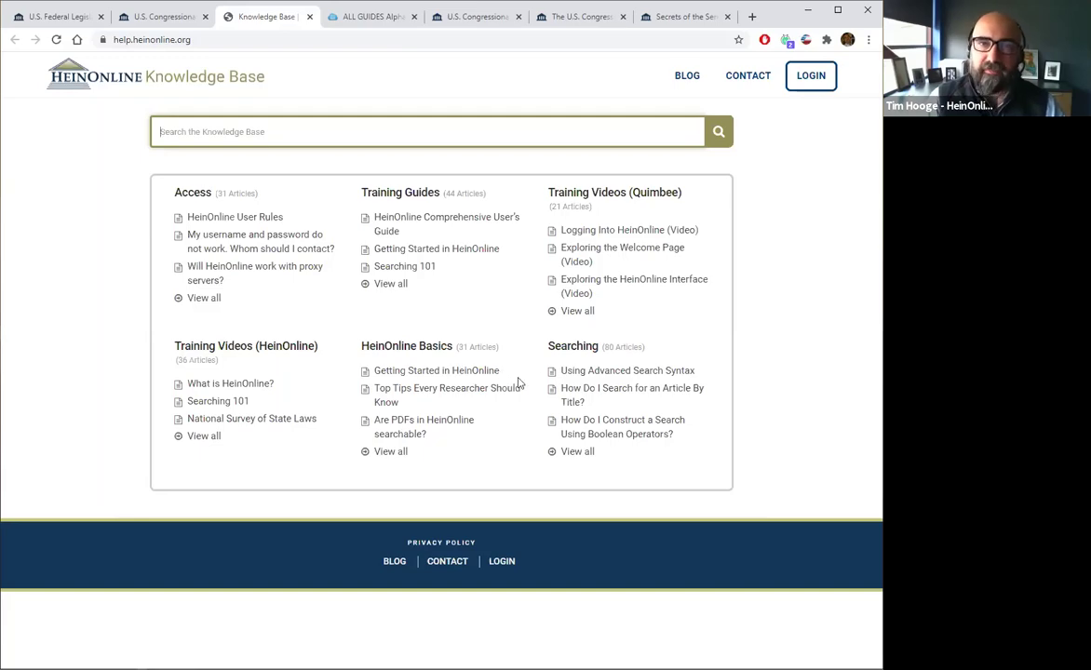
click(373, 17)
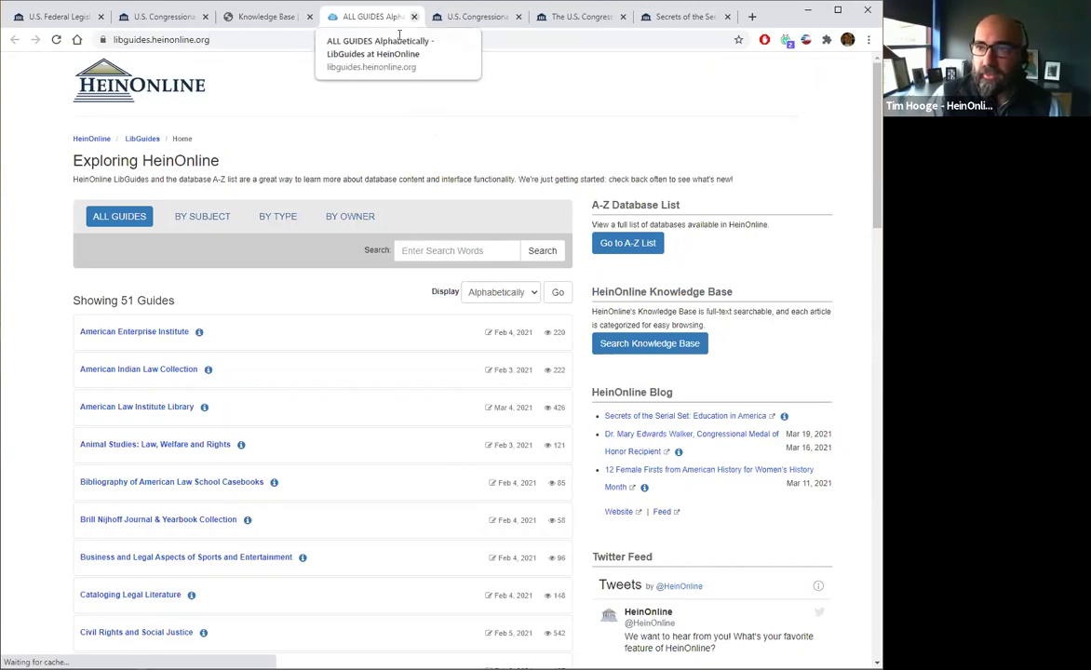
key(ctrl+w)
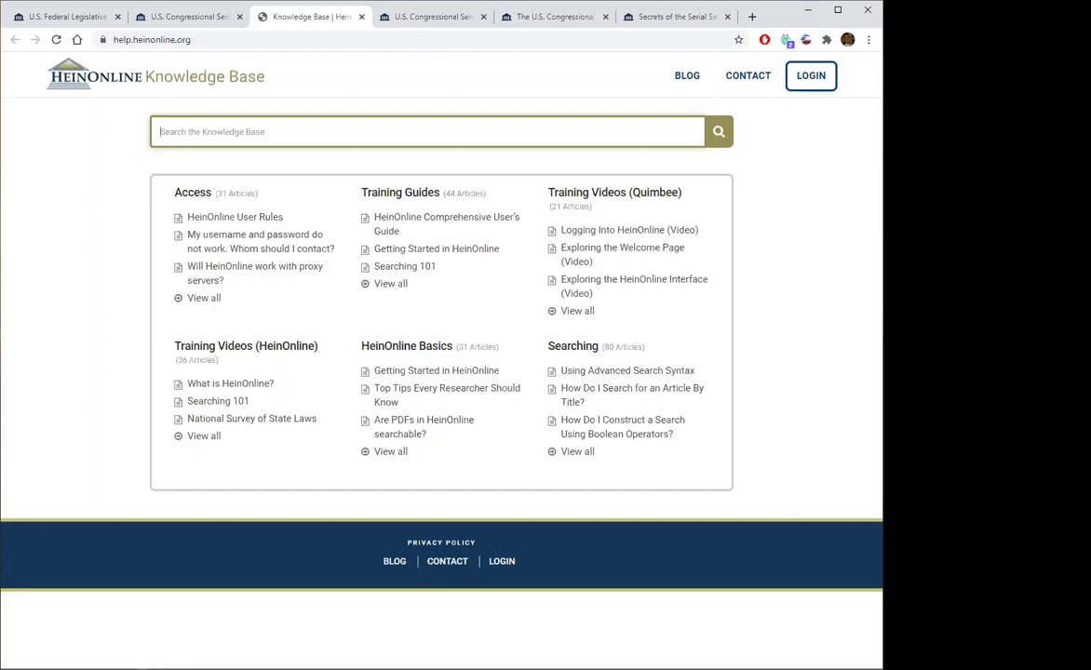
Return to the full HeinOnline database list and open Congressional Hearings within U.S. Congressional Documents.
click(211, 17)
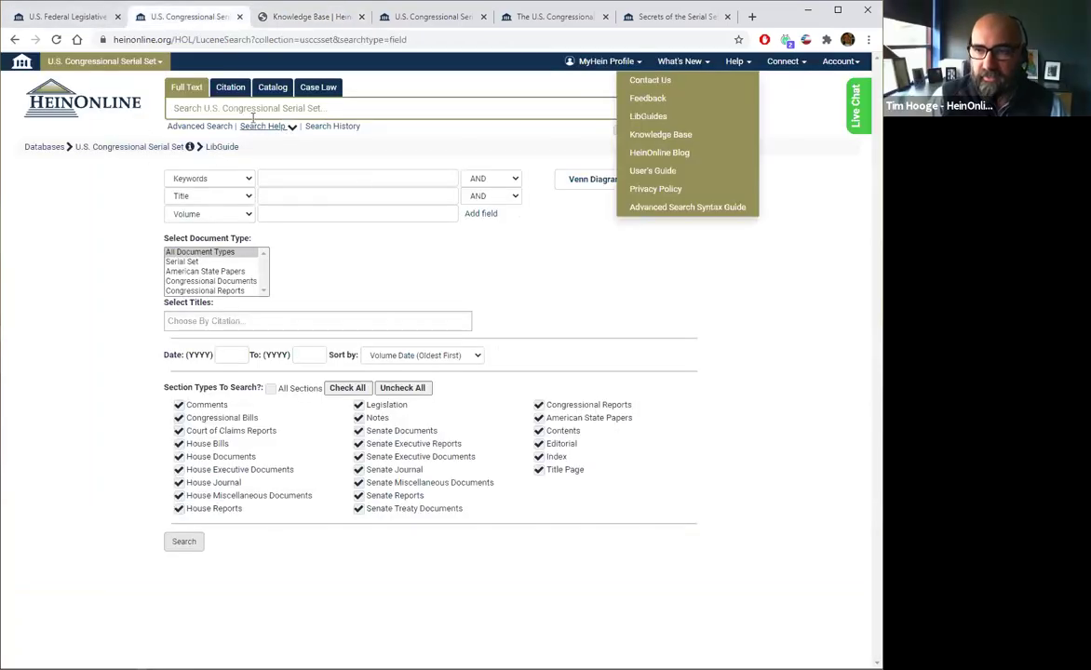
click(568, 273)
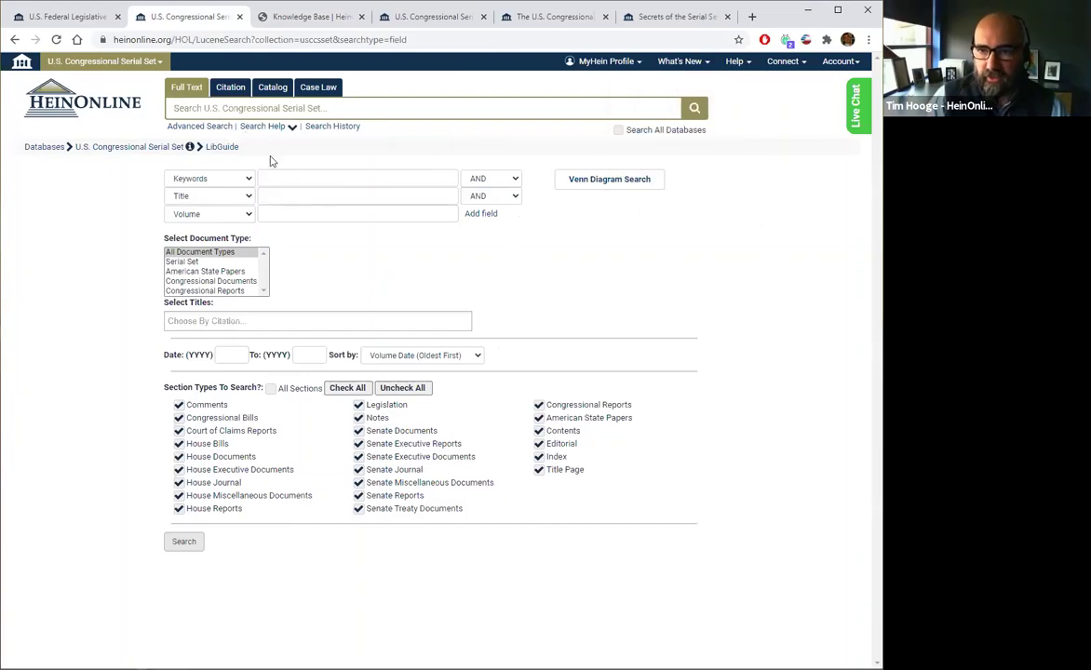
click(116, 149)
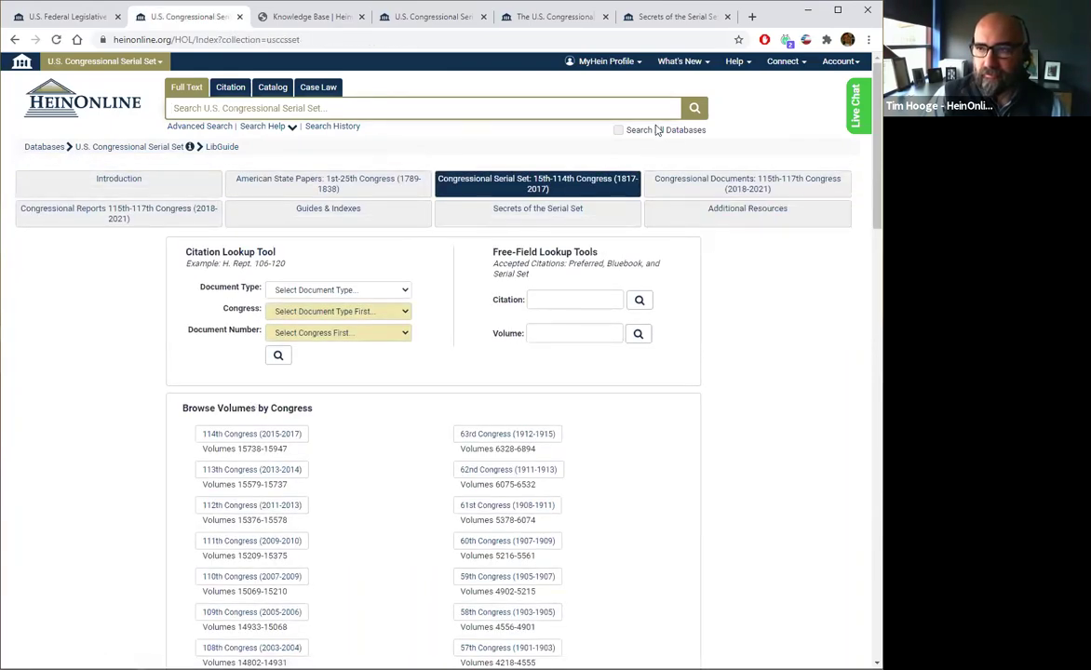
click(54, 151)
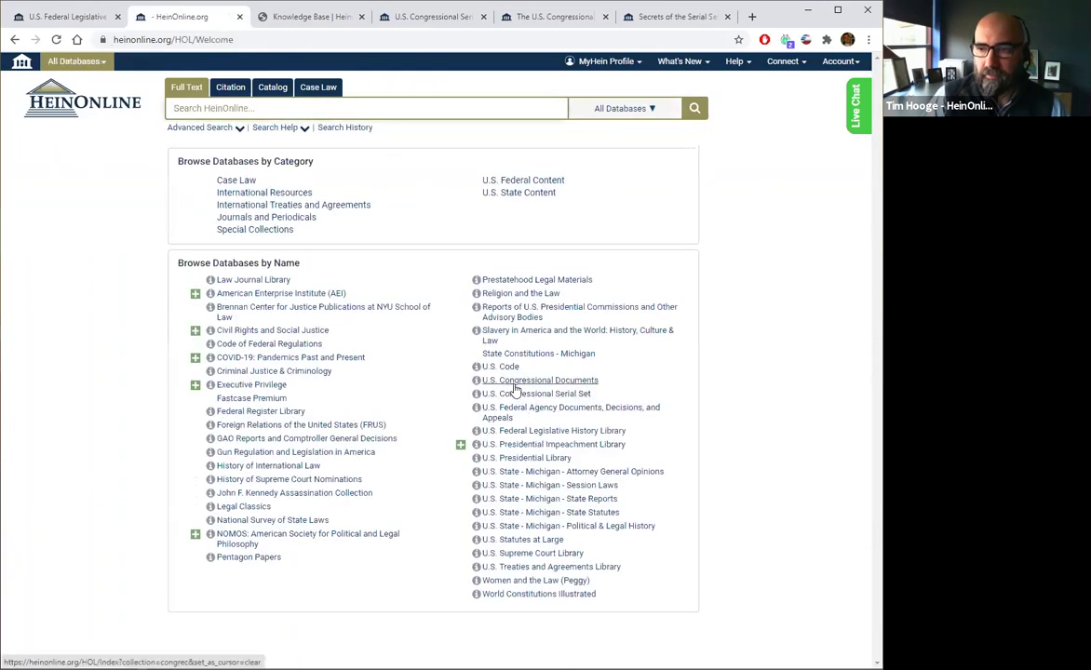
mouse_move(522, 389)
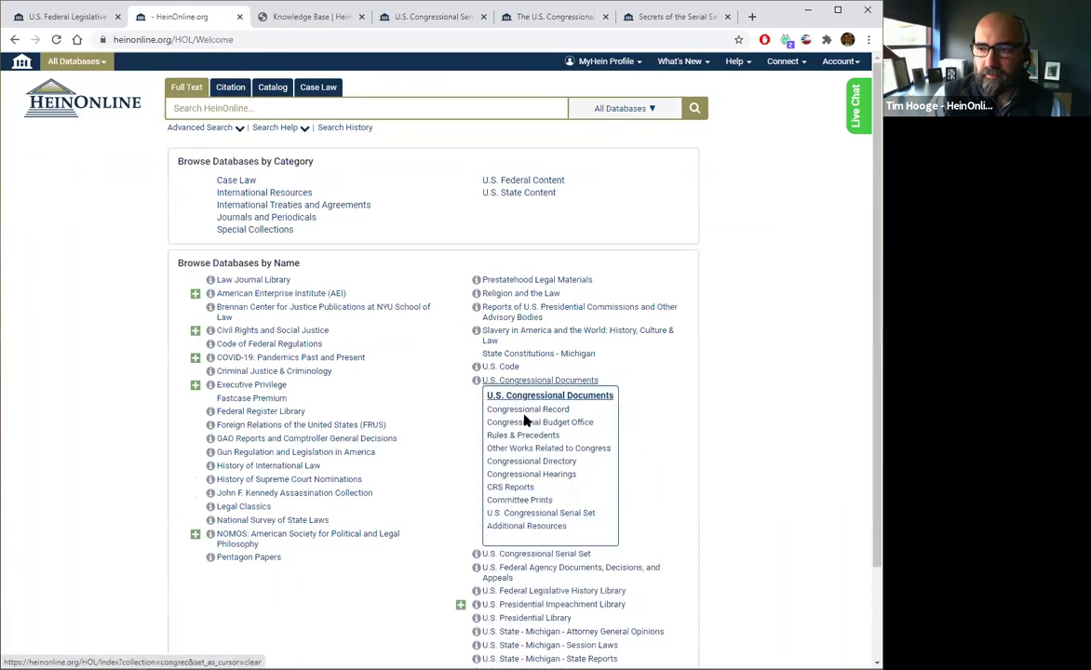
click(547, 475)
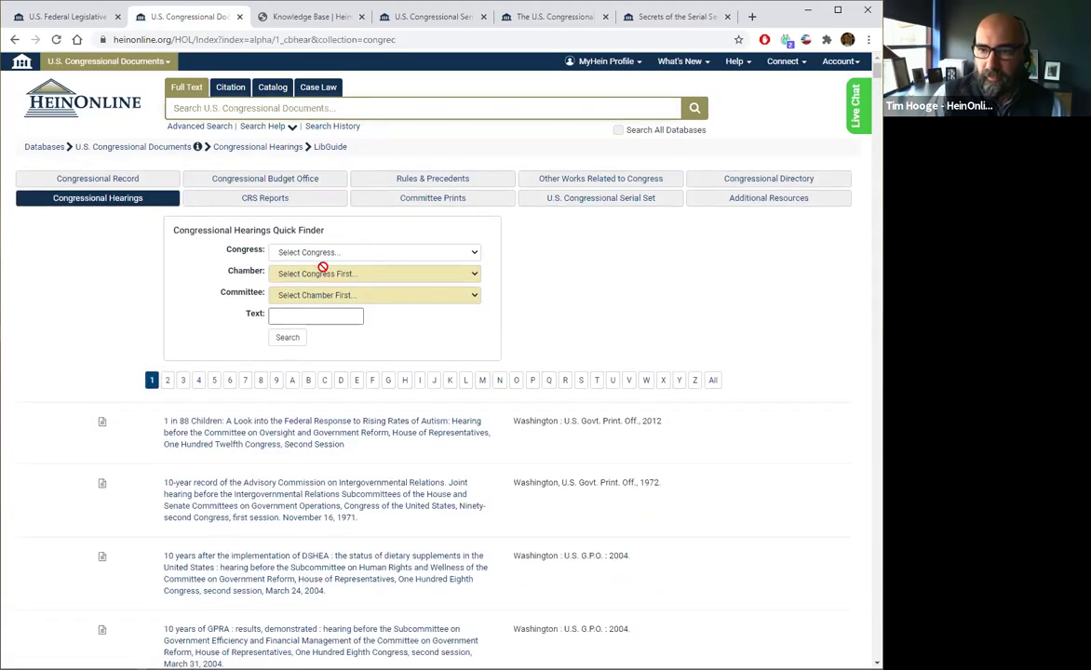
Search the full text of U.S. Congressional Documents for the exact phrase "michael cohen" and view the first results.
click(320, 317)
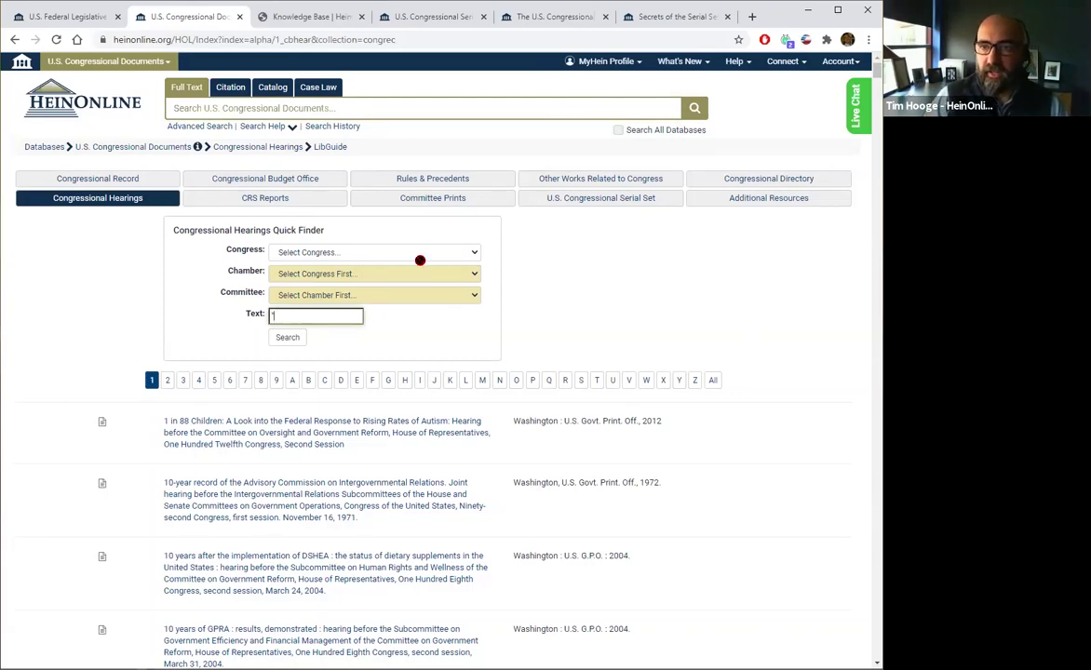
click(330, 107)
text("michael cohen)
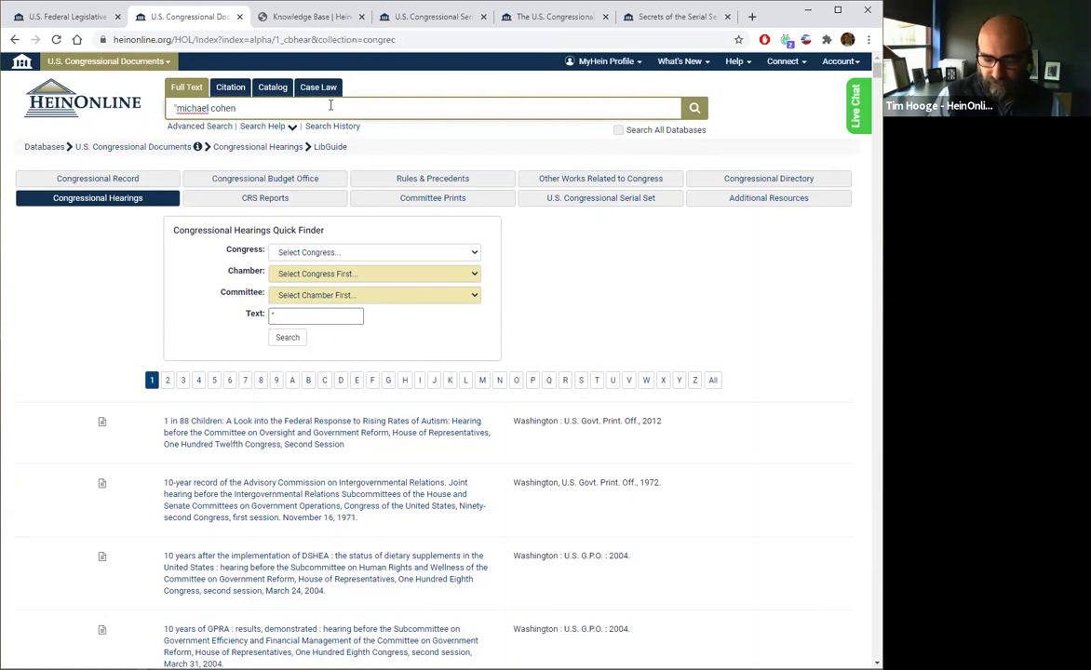
text(")
key(Return)
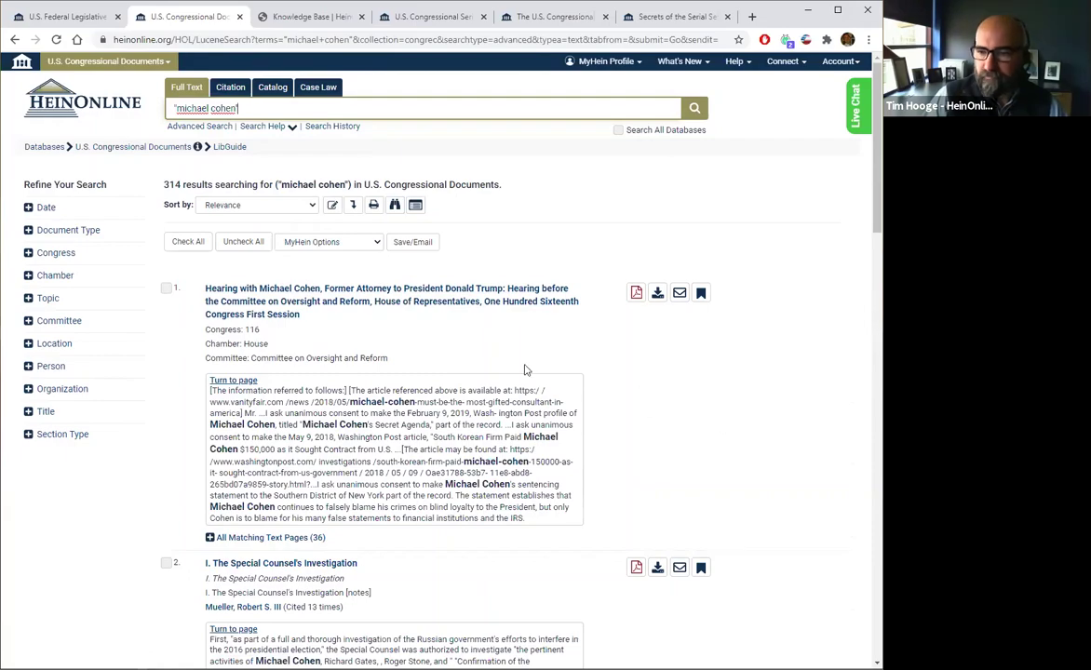
scroll(522, 365, down, 1)
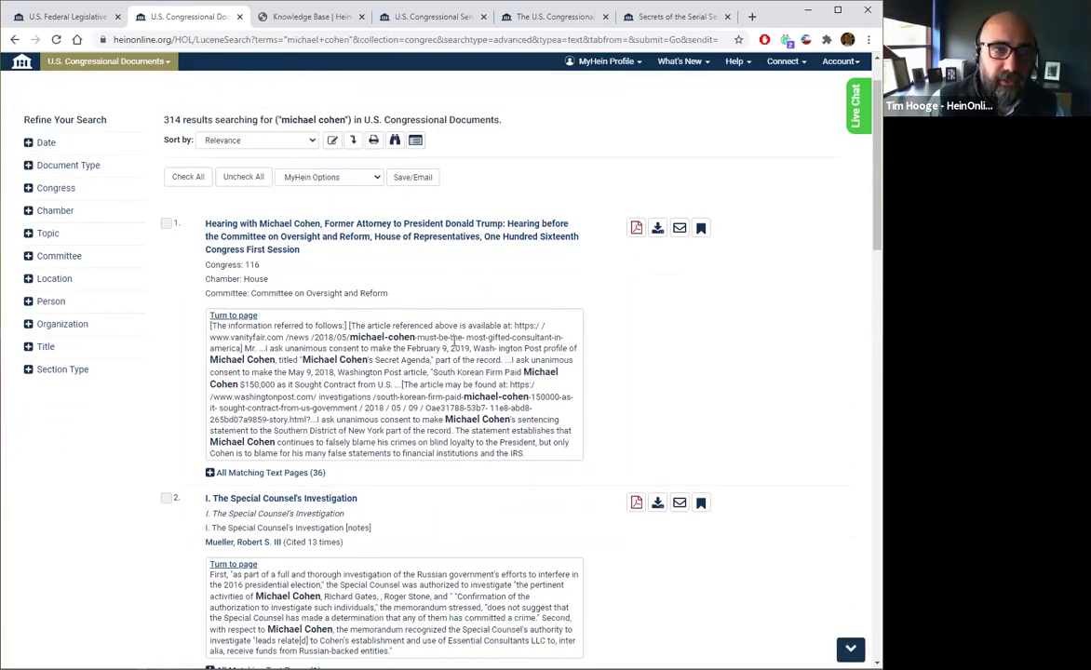
scroll(416, 290, up, 1)
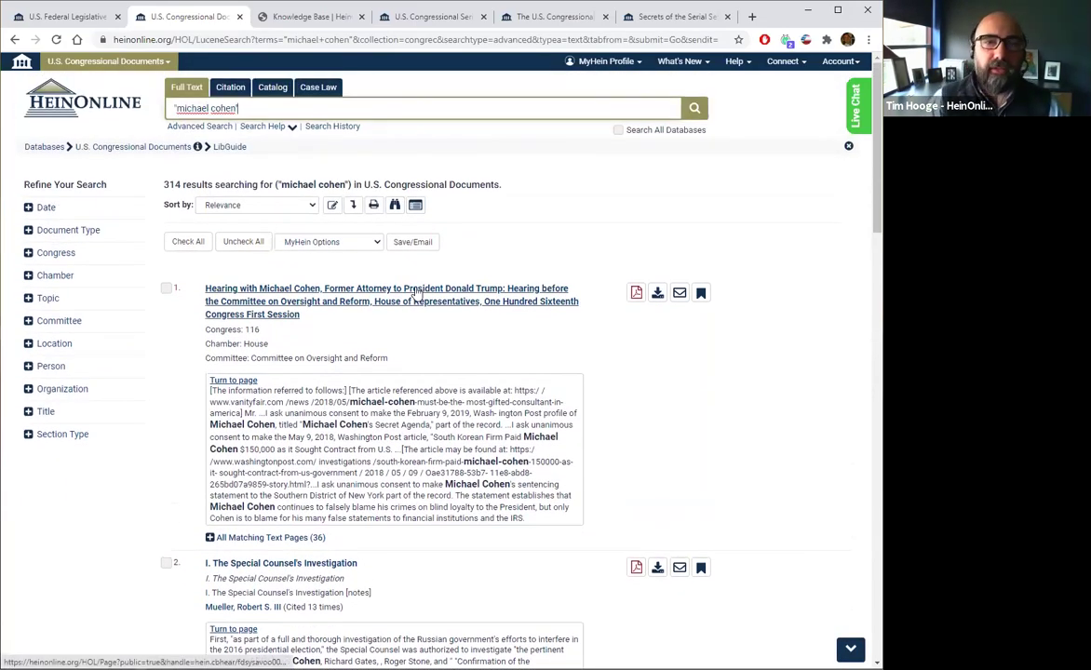